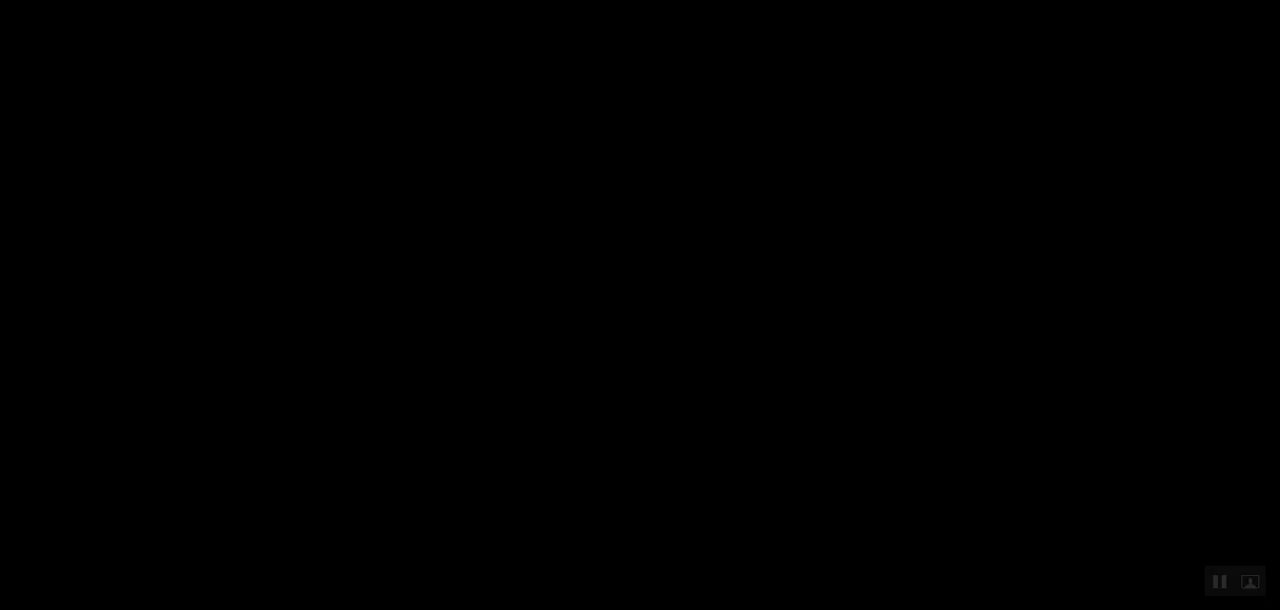
End the slide show, switch to the Word essay and add the title line "Theory pf Life" plus a blank line above the existing heading.
{"action": "key", "text": "Escape"}
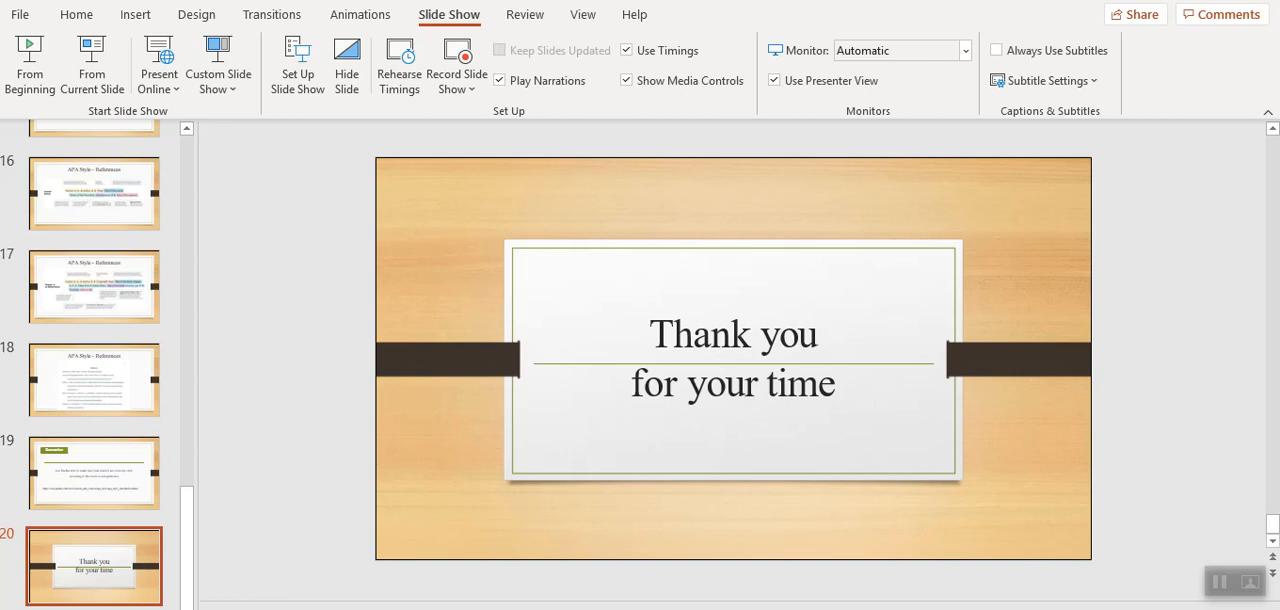
{"action": "key", "text": "alt+Tab"}
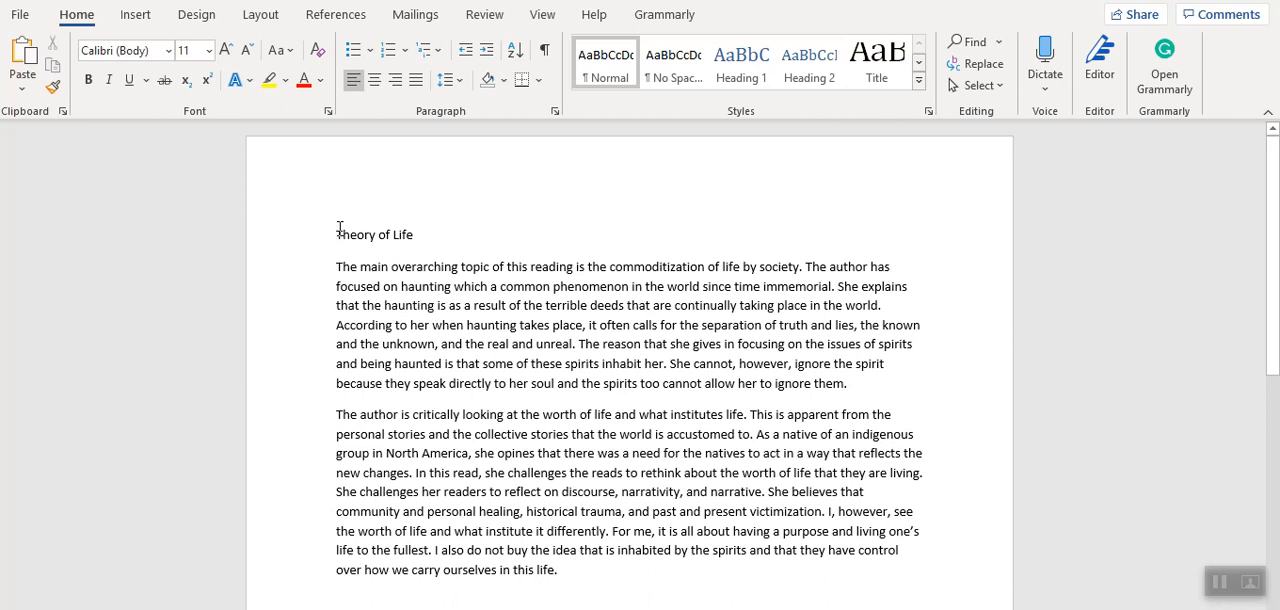
{"action": "type", "text": "Theor"}
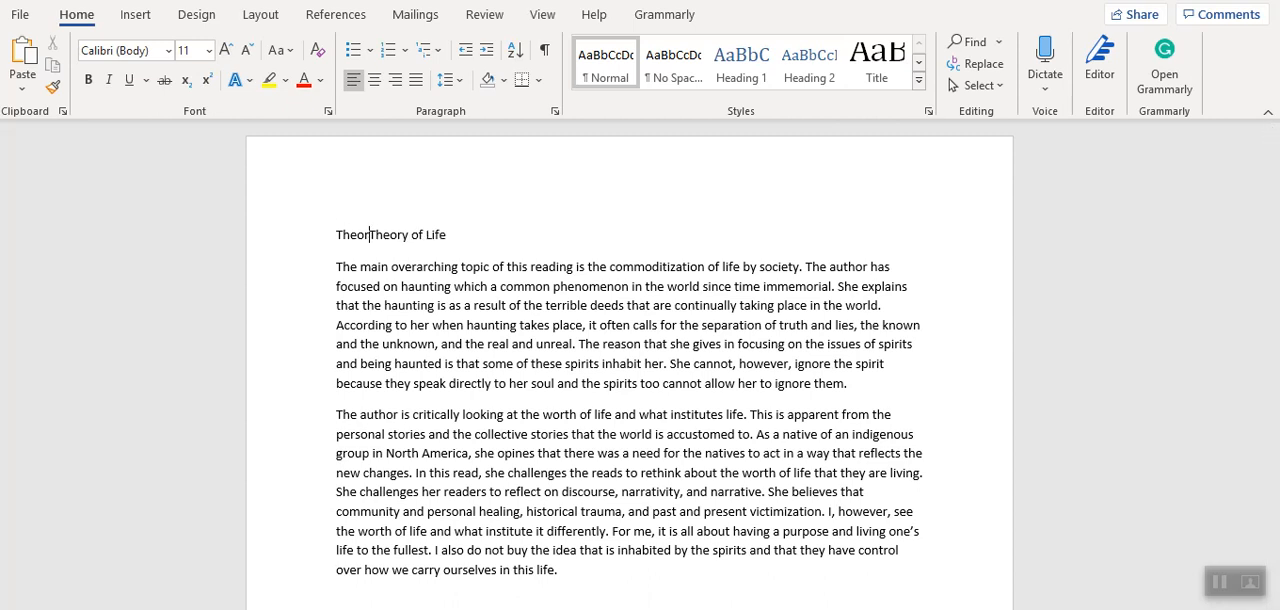
{"action": "type", "text": "y "}
{"action": "type", "text": "pf Li"}
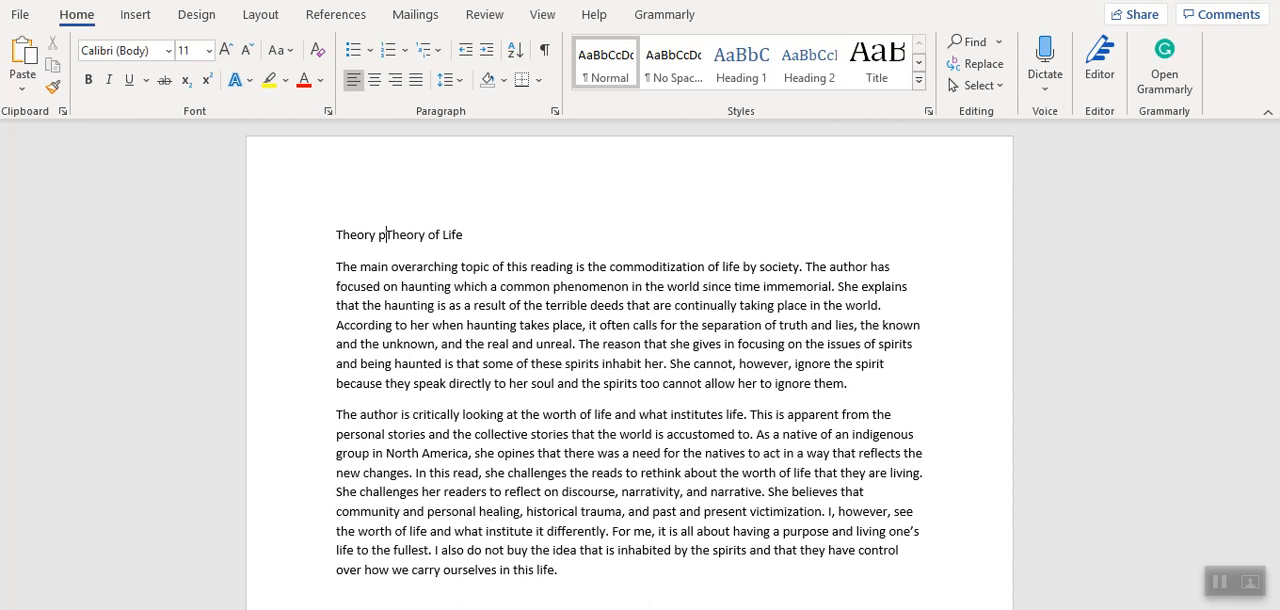
{"action": "type", "text": "fe"}
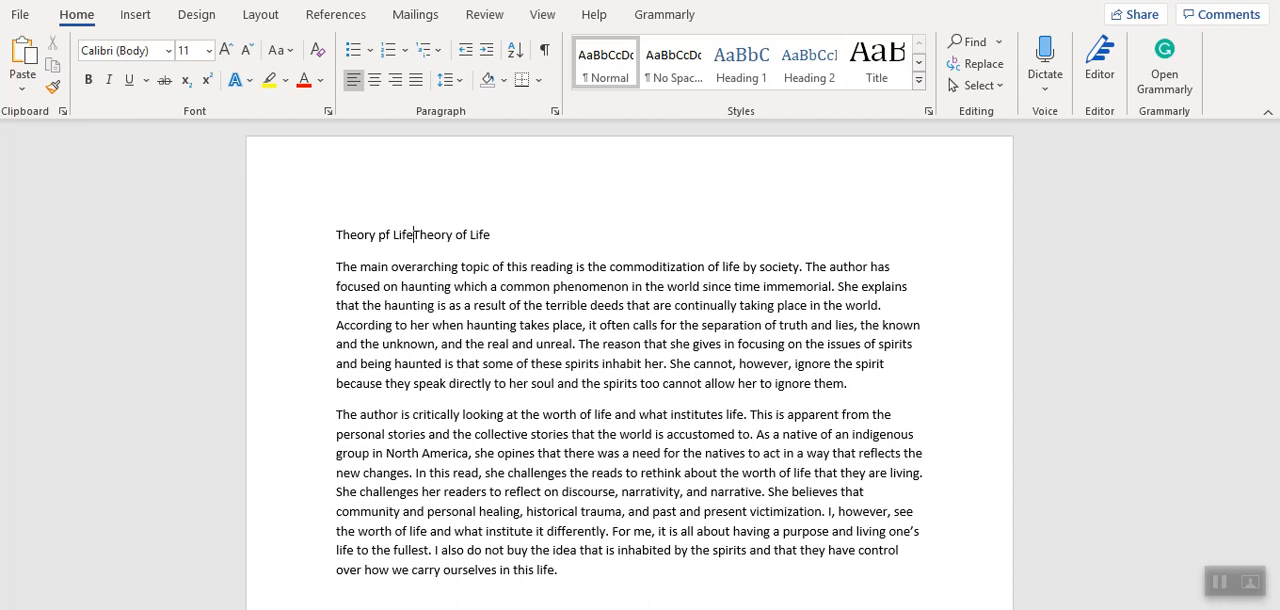
{"action": "key", "text": "Return"}
{"action": "key", "text": "Return"}
Add the line "Institutional Affiliation" below the blank line, directly above the essay heading.
{"action": "type", "text": "Inst"}
{"action": "type", "text": "ituti"}
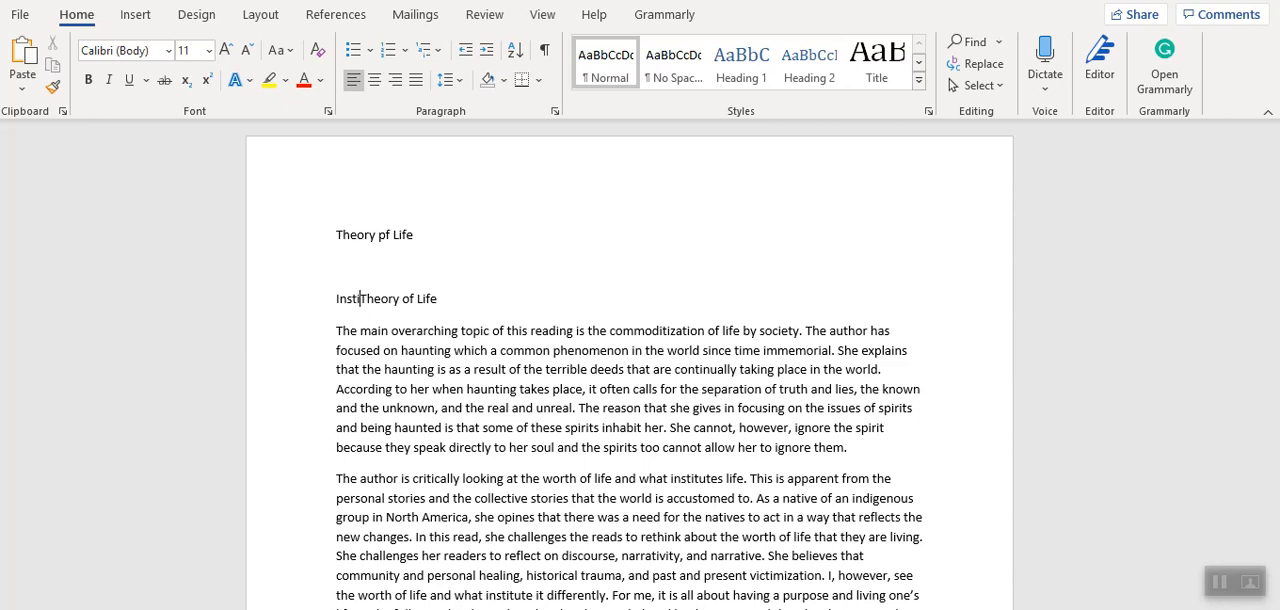
{"action": "type", "text": "onal Aff"}
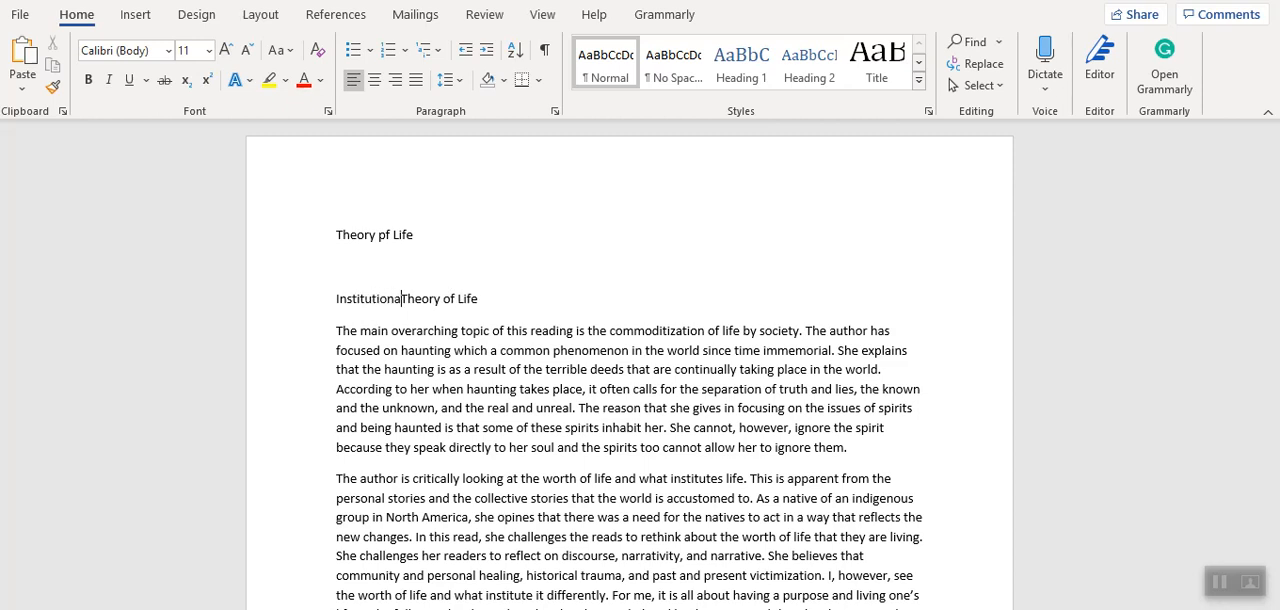
{"action": "type", "text": "iliatio"}
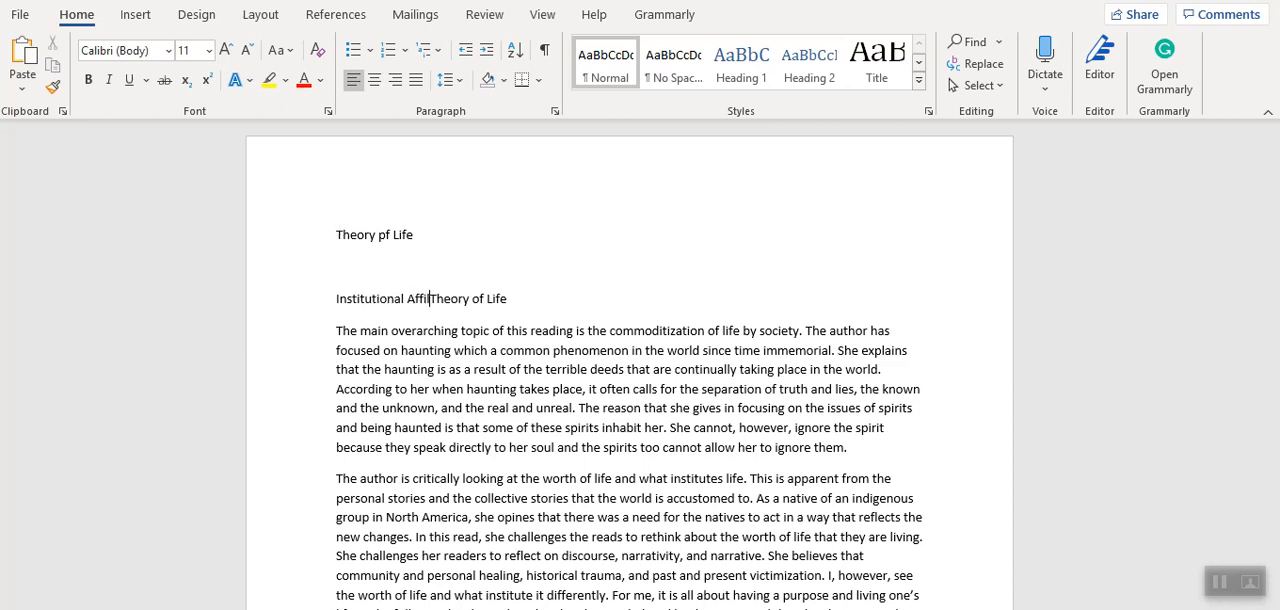
{"action": "type", "text": "n"}
{"action": "key", "text": "Return"}
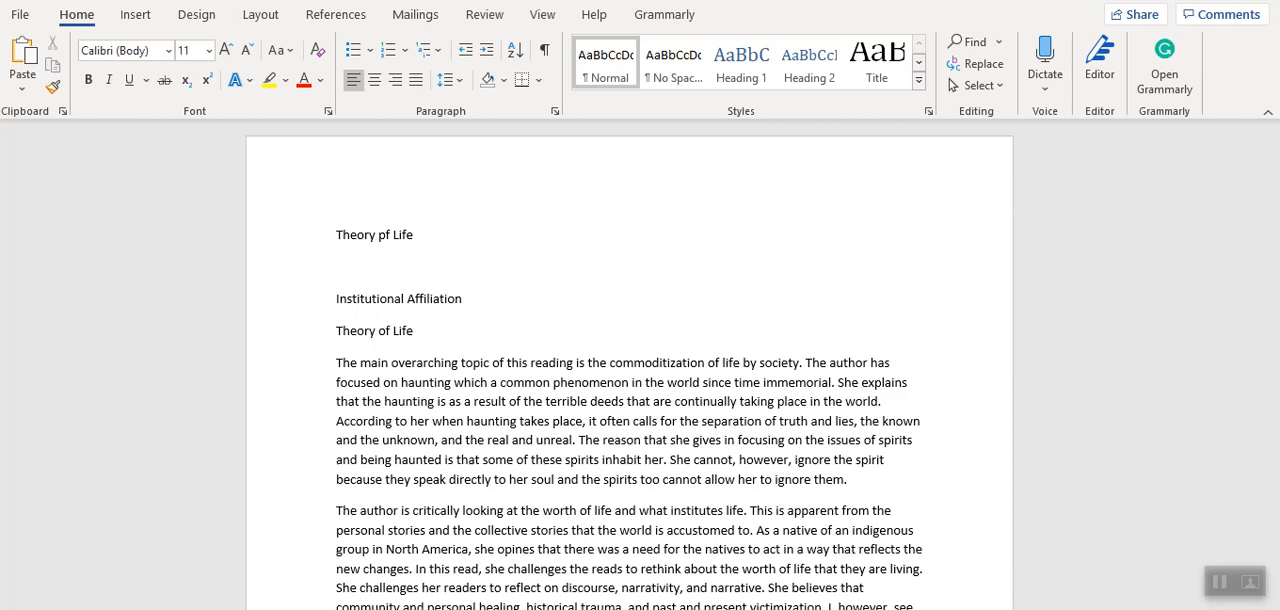
Add the placeholder line "Instructor's Name" below Institutional Affiliation.
{"action": "type", "text": "Instru"}
{"action": "type", "text": "ctor"}
{"action": "type", "text": "'s "}
{"action": "type", "text": "Name"}
{"action": "key", "text": "Return"}
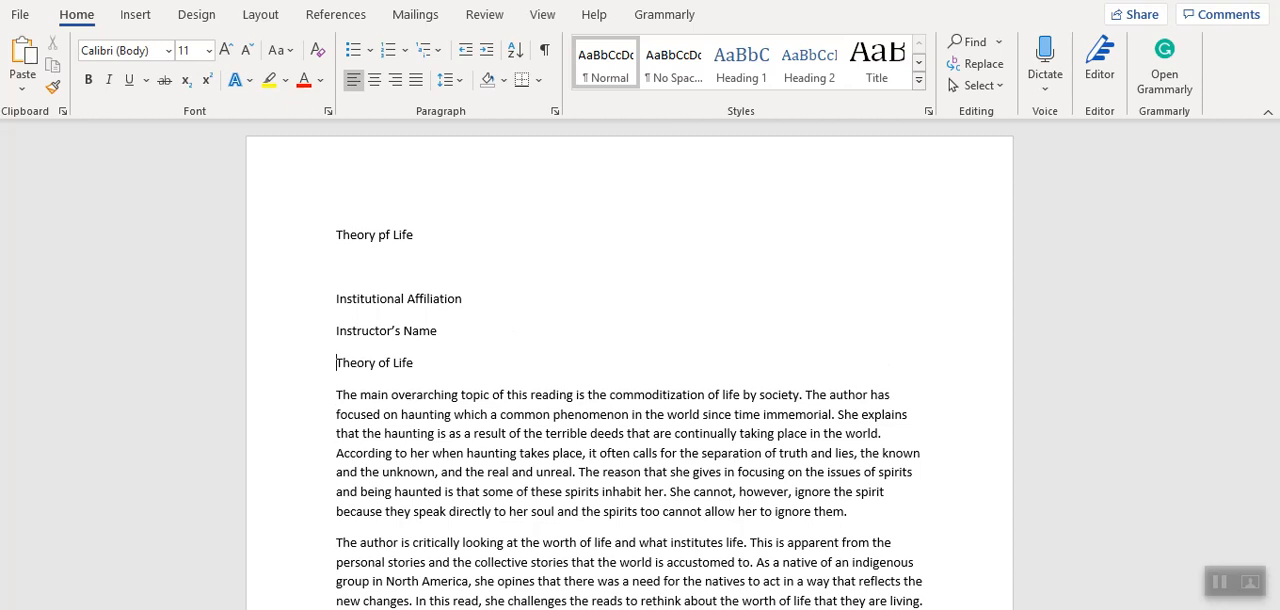
Add the lines "Course" and "Due Date" below Instructor's Name, keeping the essay heading on its own line.
{"action": "type", "text": "Cour"}
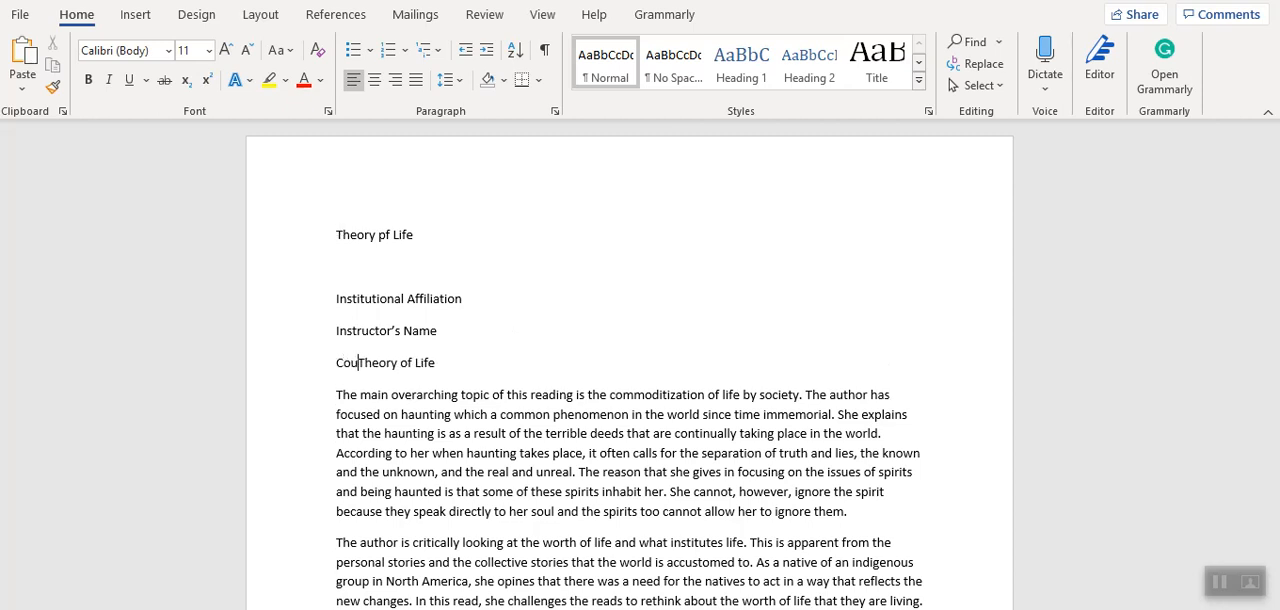
{"action": "type", "text": "se"}
{"action": "key", "text": "Return"}
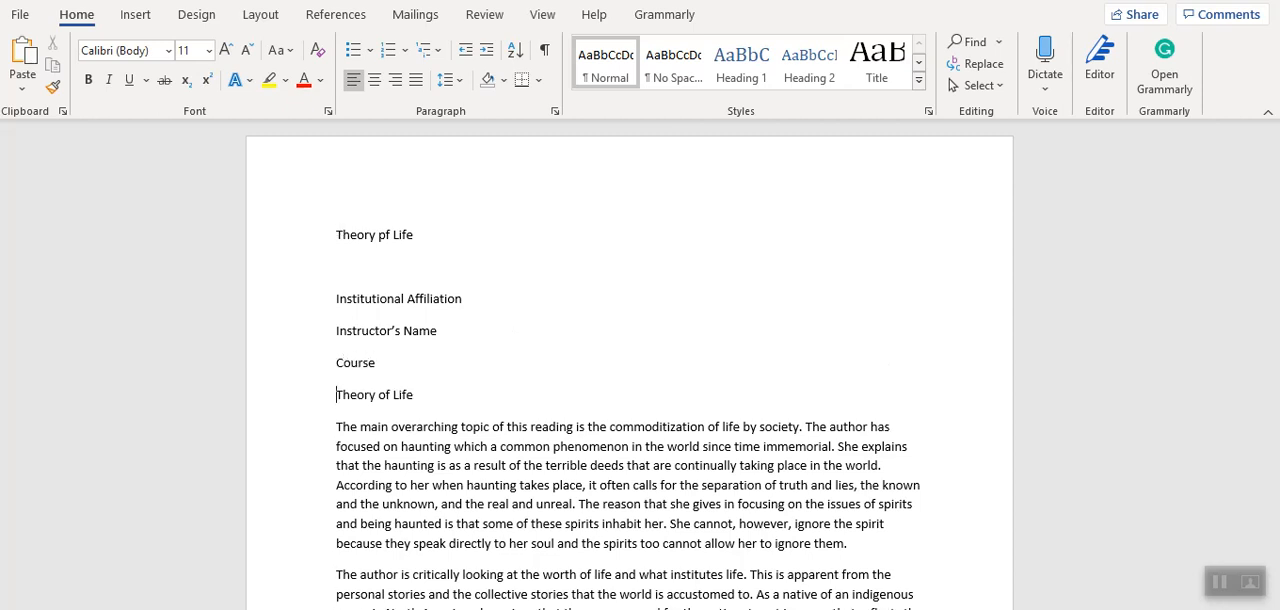
{"action": "type", "text": "Du"}
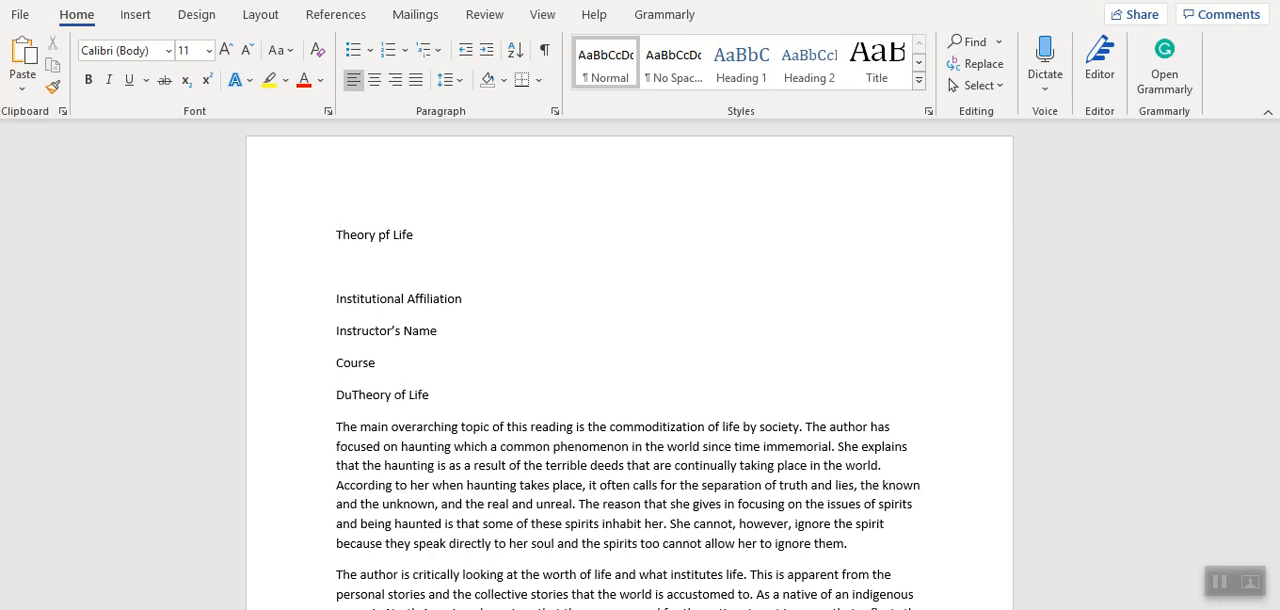
{"action": "type", "text": "e "}
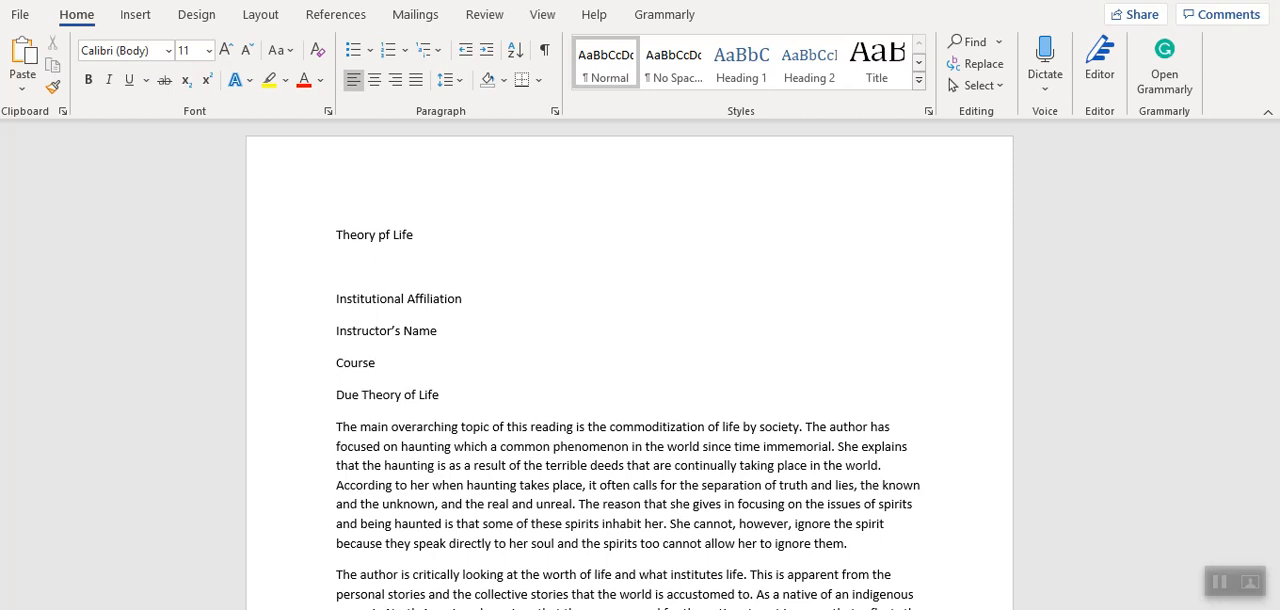
{"action": "type", "text": "Date"}
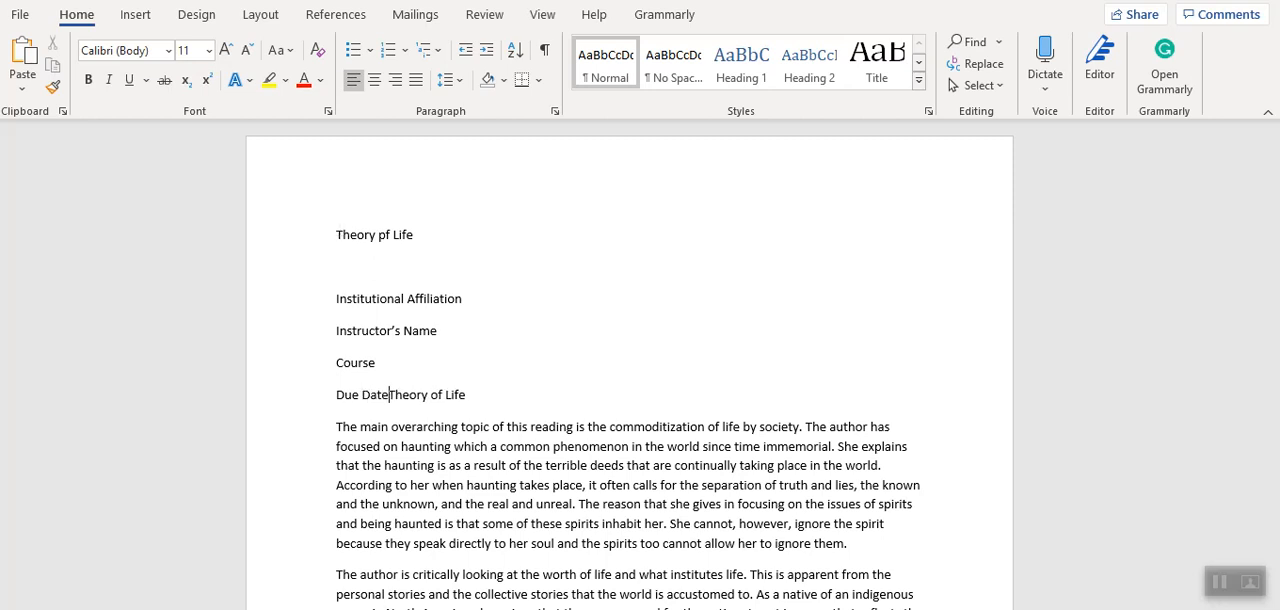
{"action": "key", "text": "Return"}
Move the Course line so it sits between Institutional Affiliation and Instructor's Name, removing the emptied line.
{"action": "left_click_drag", "start_coordinate": [394, 369], "coordinate": [312, 377]}
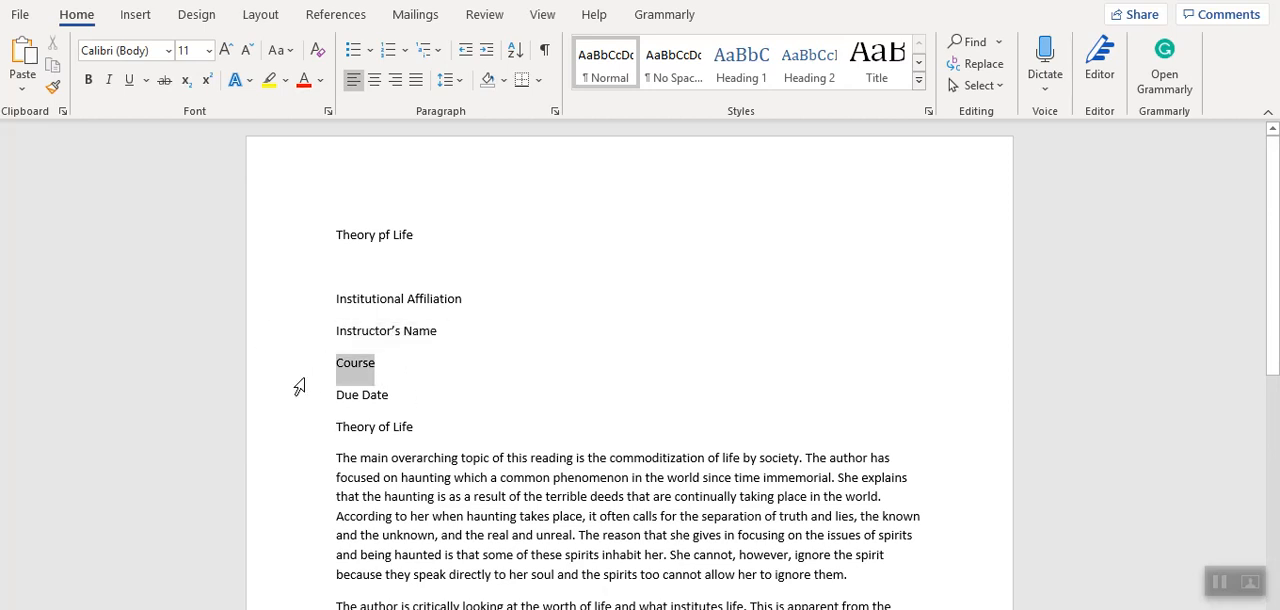
{"action": "key", "text": "BackSpace"}
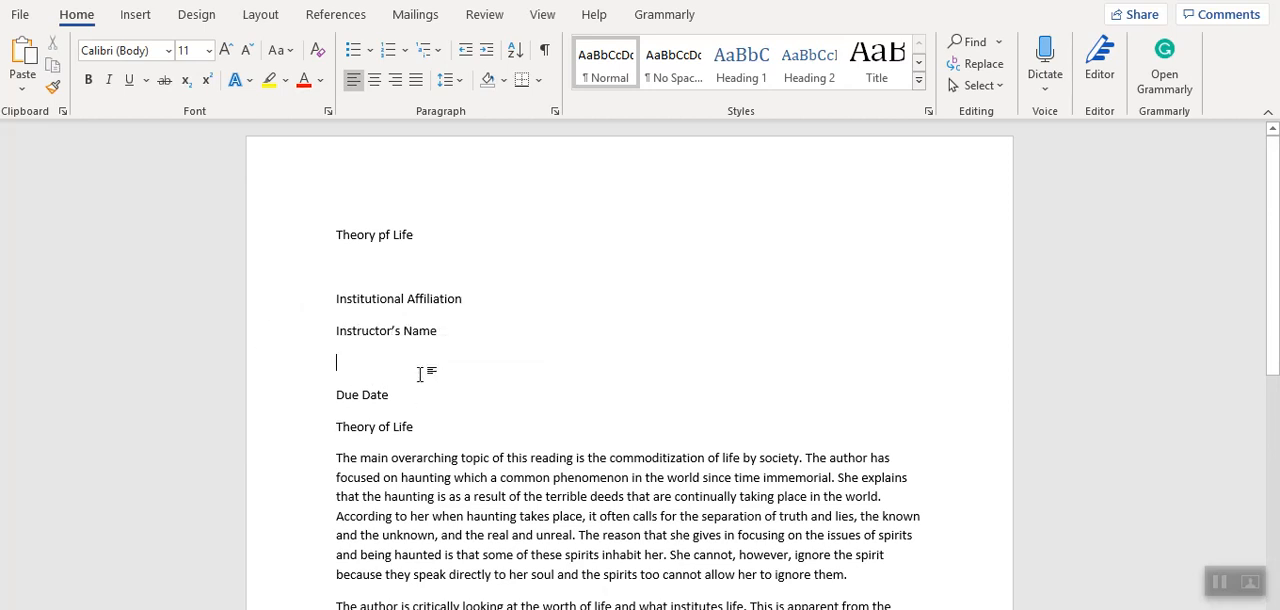
{"action": "left_click", "coordinate": [516, 295]}
{"action": "key", "text": "Return"}
{"action": "type", "text": "Course"}
{"action": "left_click", "coordinate": [377, 389]}
{"action": "key", "text": "Delete"}
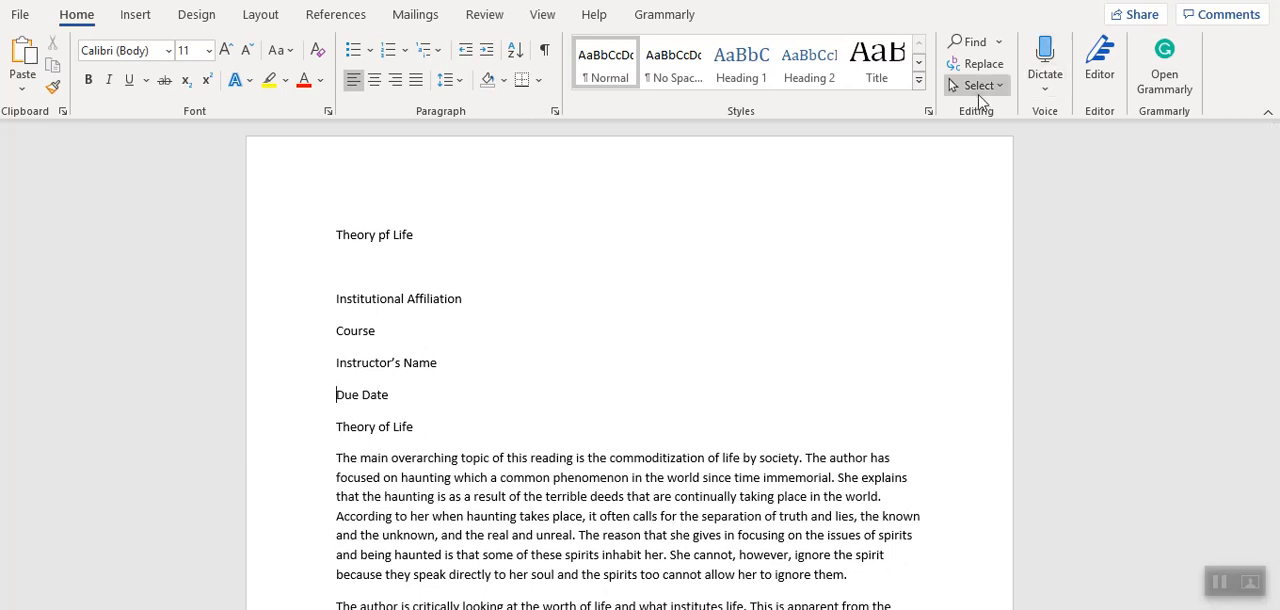
Correct "pf" to "of" in the title line at the top of the page.
{"action": "left_click", "coordinate": [384, 236]}
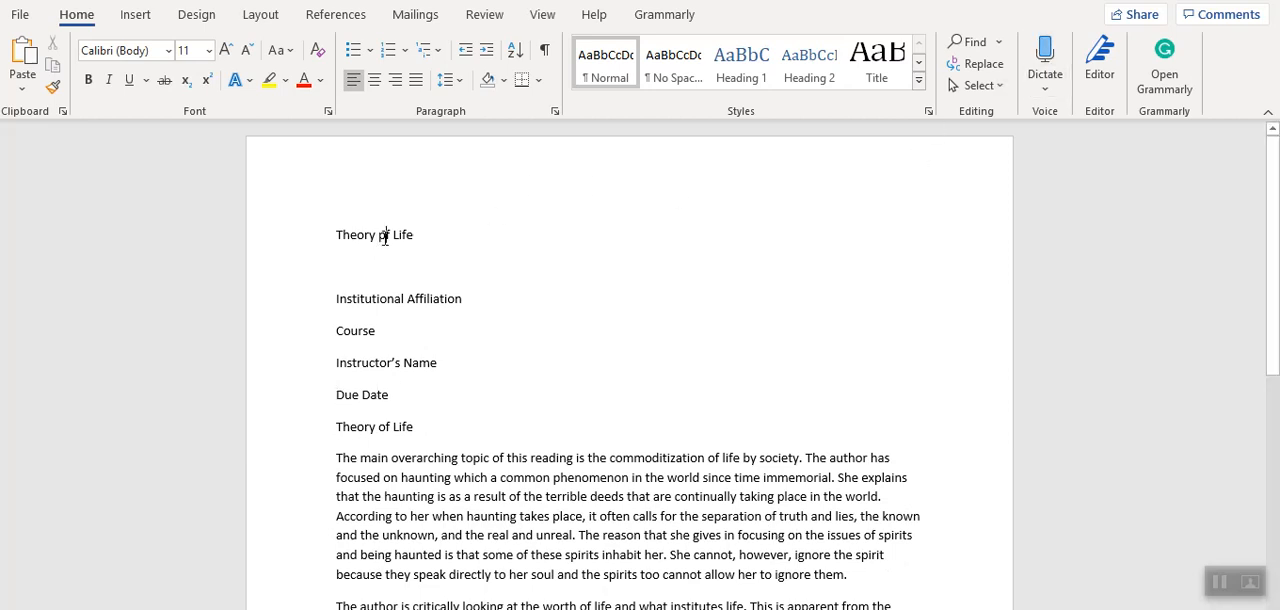
{"action": "key", "text": "BackSpace"}
{"action": "type", "text": "o"}
Open the page header and insert a Plain Number 3 page number at the top of the page.
{"action": "double_click", "coordinate": [884, 181]}
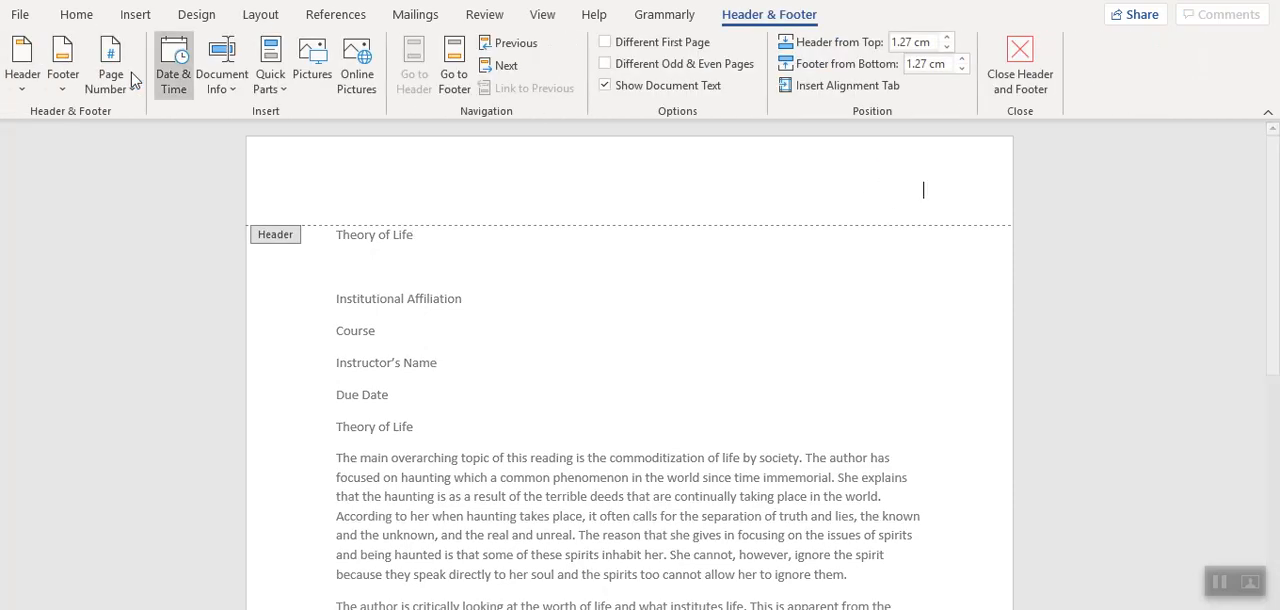
{"action": "left_click", "coordinate": [130, 95]}
{"action": "mouse_move", "coordinate": [138, 120]}
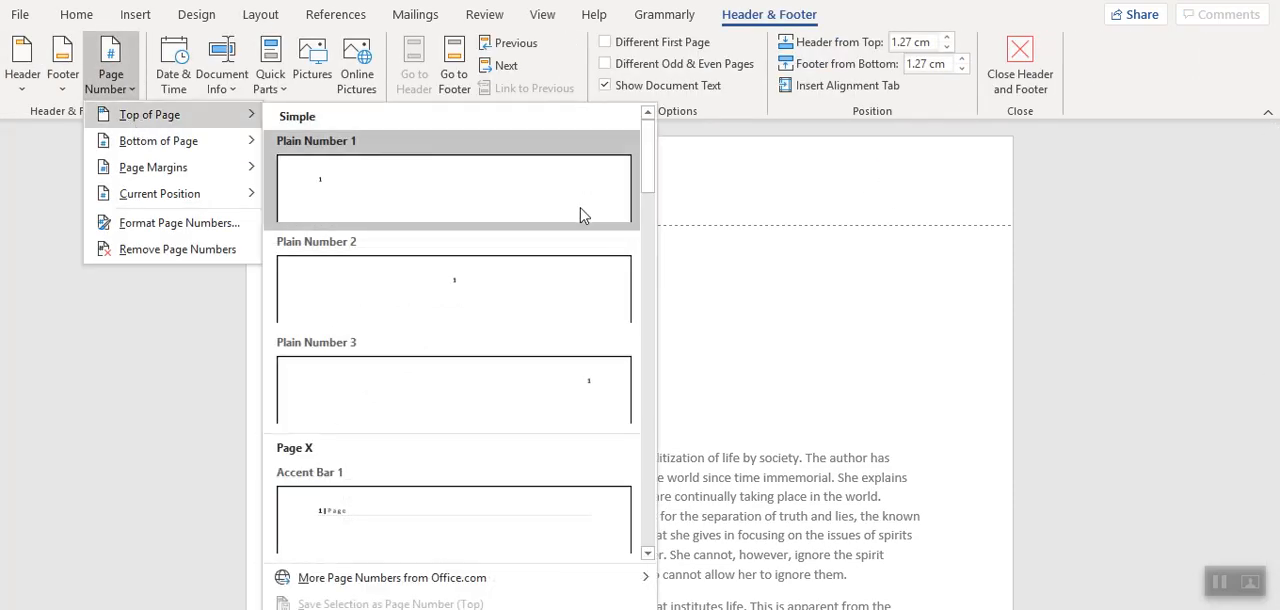
{"action": "left_click", "coordinate": [519, 413]}
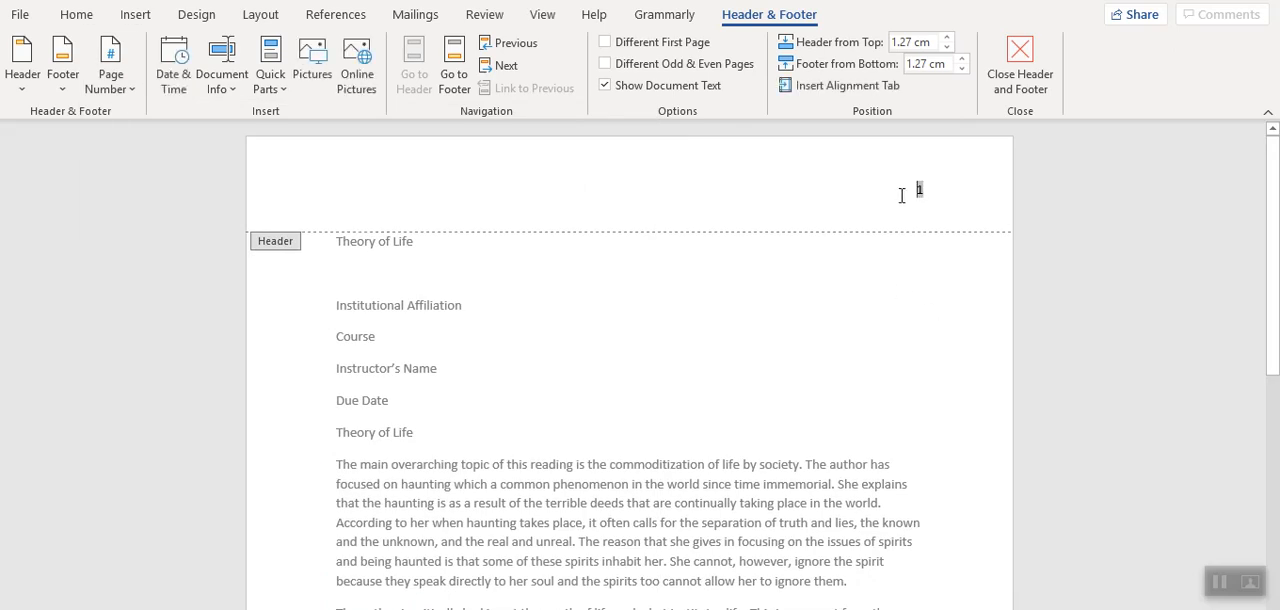
Format the entire header in Times New Roman, size 12, with 2.0 line spacing.
{"action": "key", "text": "ctrl+a"}
{"action": "left_click", "coordinate": [76, 14]}
{"action": "left_click", "coordinate": [168, 51]}
{"action": "left_click", "coordinate": [167, 185]}
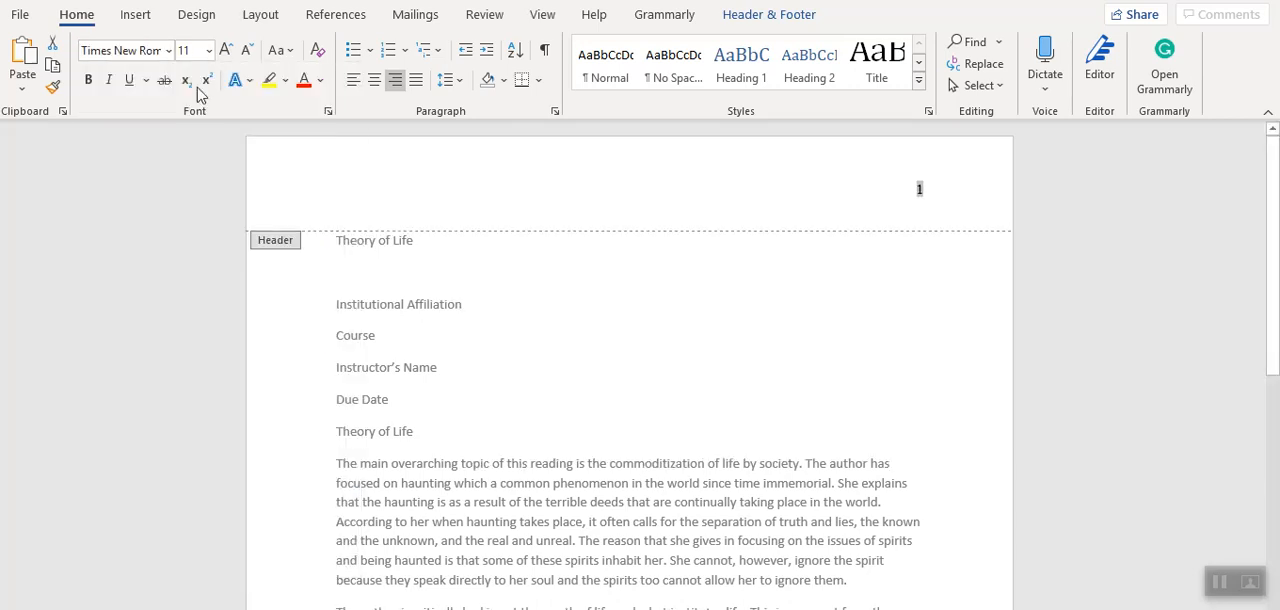
{"action": "left_click", "coordinate": [207, 51]}
{"action": "left_click", "coordinate": [193, 154]}
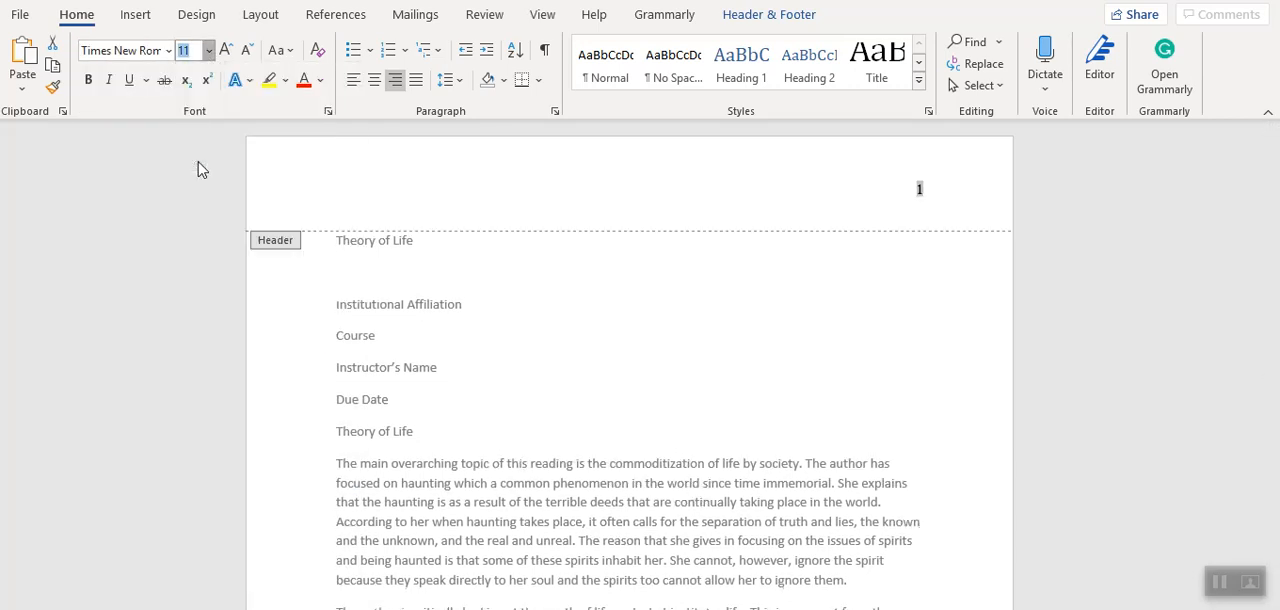
{"action": "left_click", "coordinate": [455, 86]}
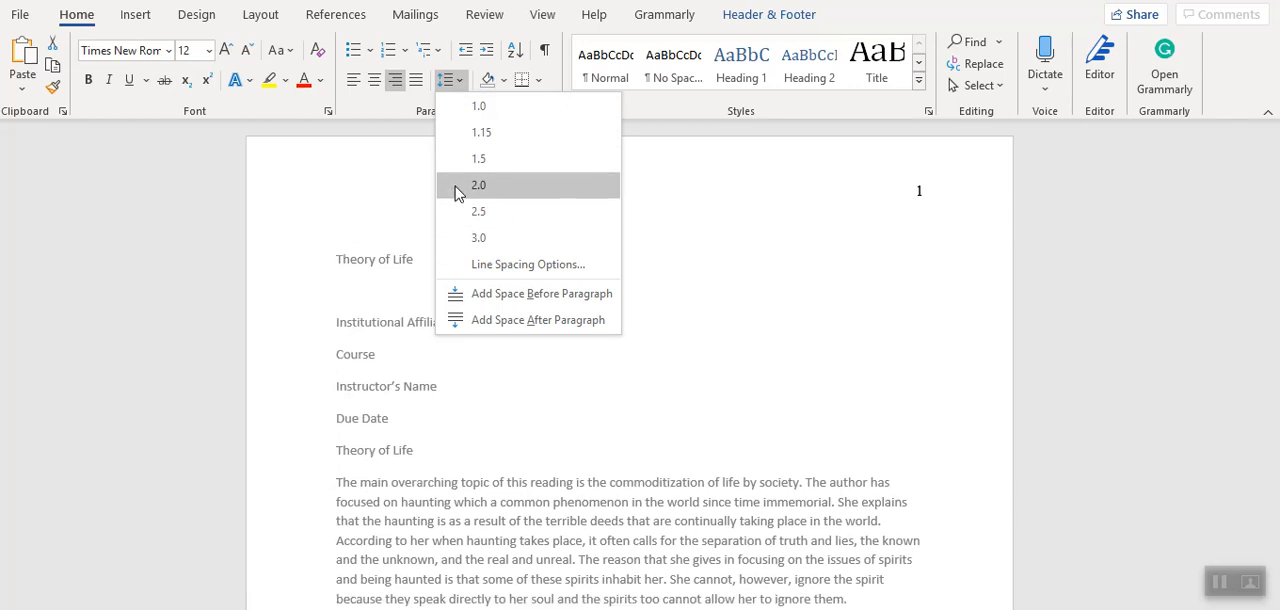
{"action": "left_click", "coordinate": [460, 184]}
Delete the empty line below the header's page number and return to the document body.
{"action": "left_click", "coordinate": [564, 209]}
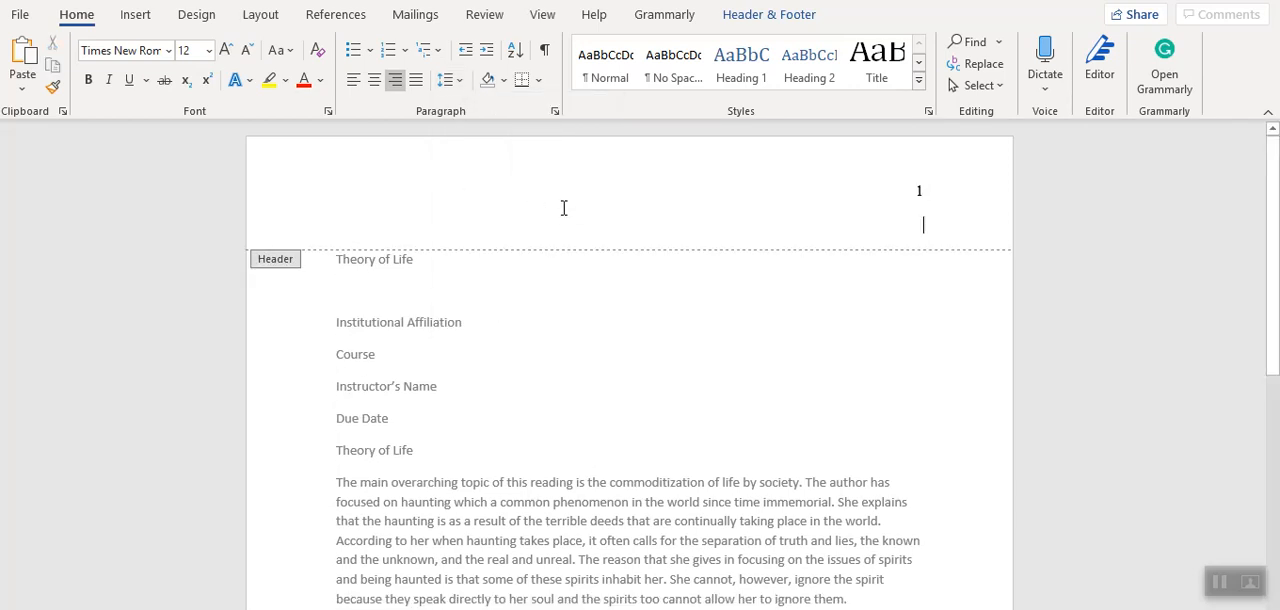
{"action": "key", "text": "BackSpace"}
{"action": "key", "text": "BackSpace"}
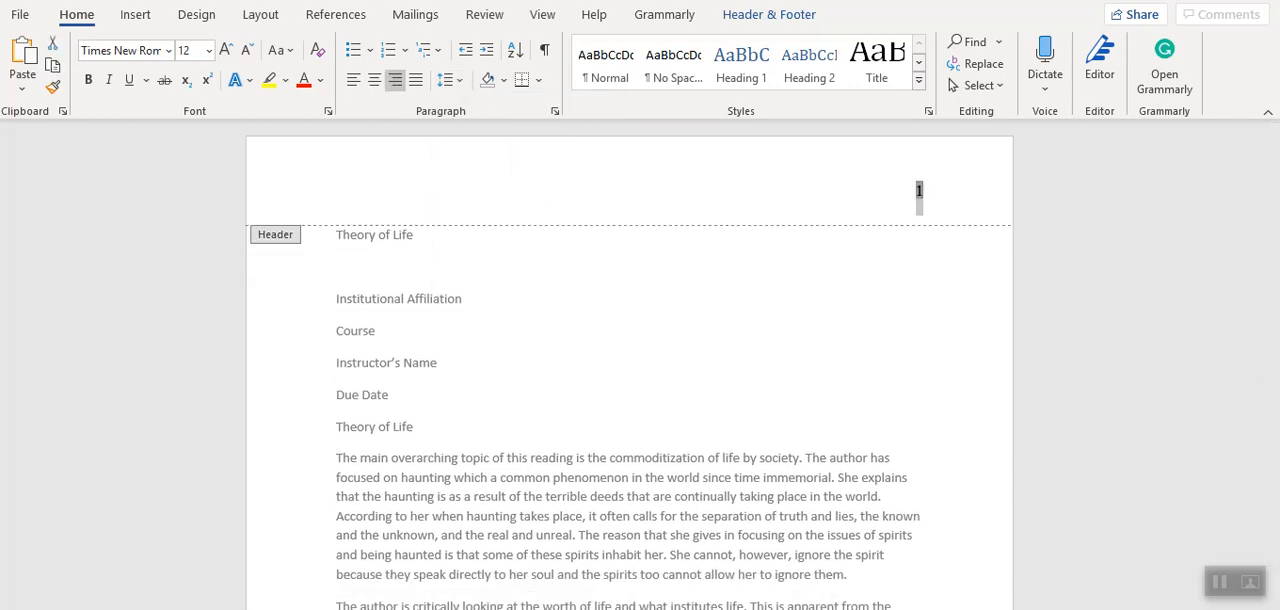
{"action": "double_click", "coordinate": [544, 303]}
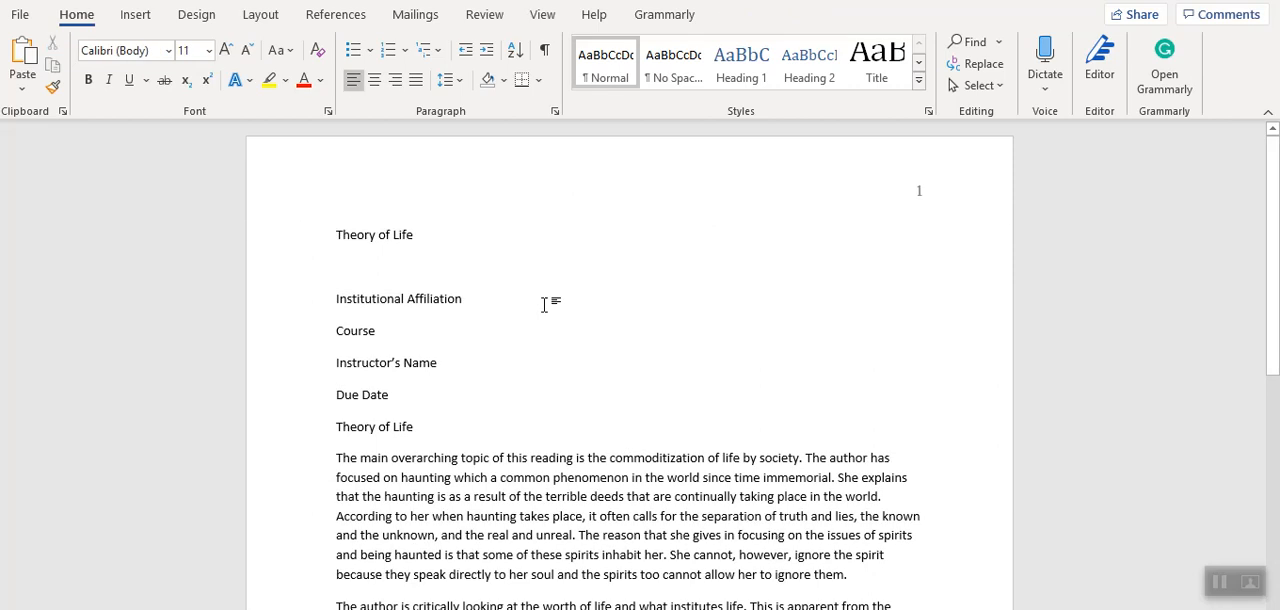
Format the entire document body in Times New Roman, size 12, with 2.0 line spacing.
{"action": "key", "text": "ctrl+a"}
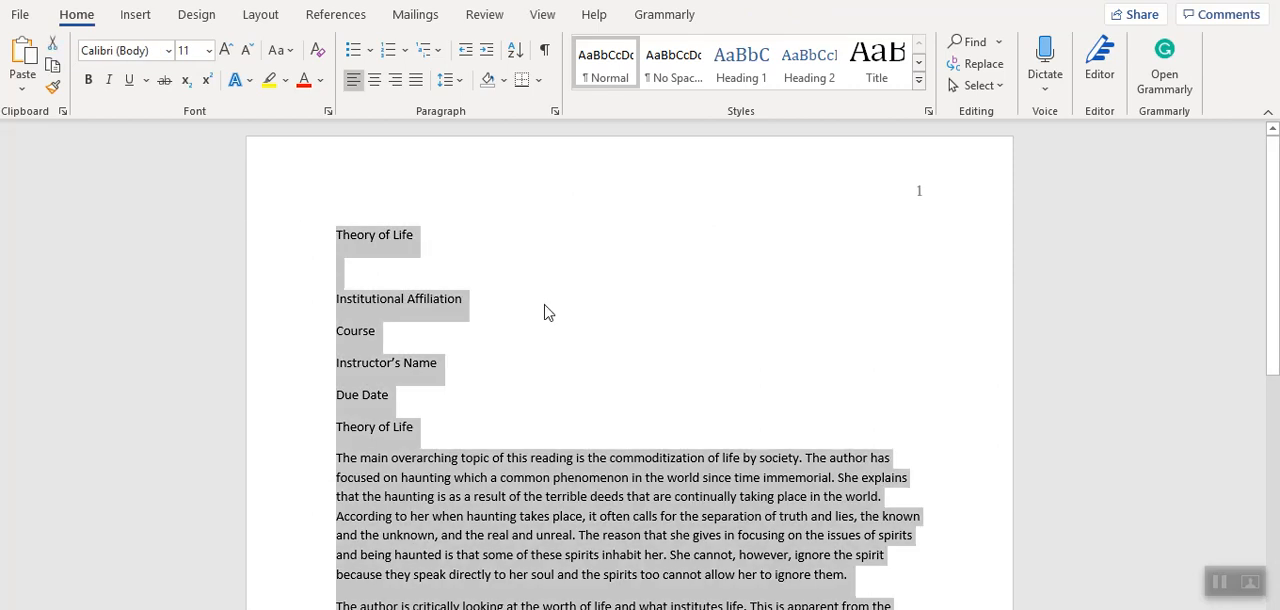
{"action": "left_click", "coordinate": [208, 50]}
{"action": "left_click", "coordinate": [190, 163]}
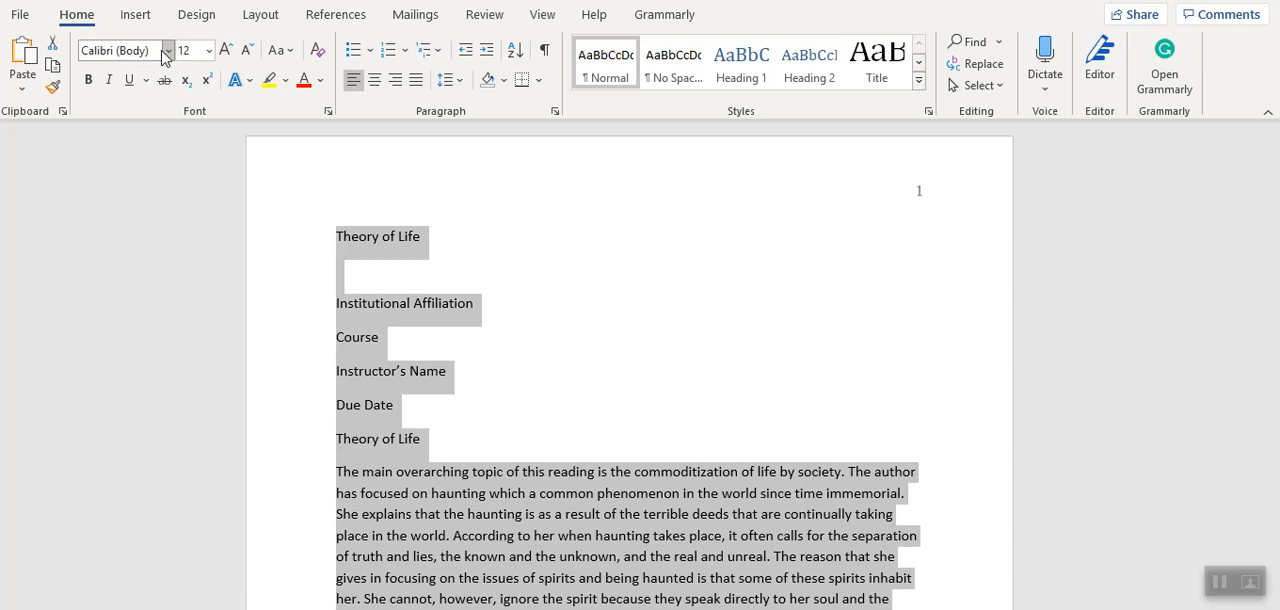
{"action": "left_click", "coordinate": [168, 50]}
{"action": "left_click", "coordinate": [150, 187]}
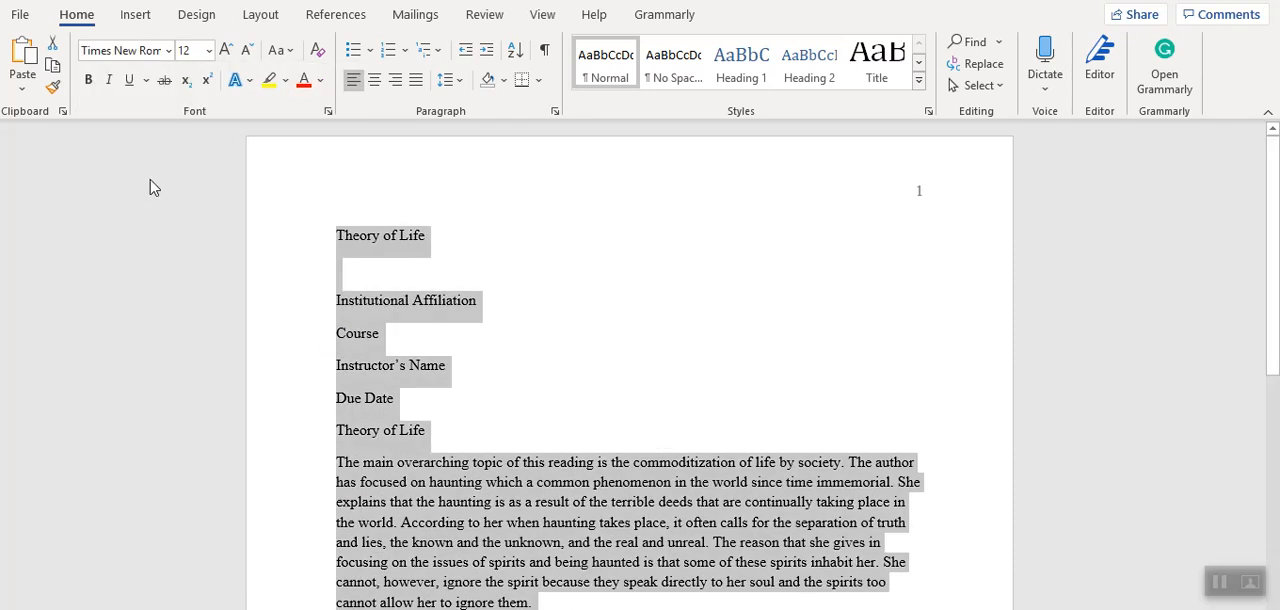
{"action": "left_click", "coordinate": [460, 80]}
{"action": "left_click", "coordinate": [469, 186]}
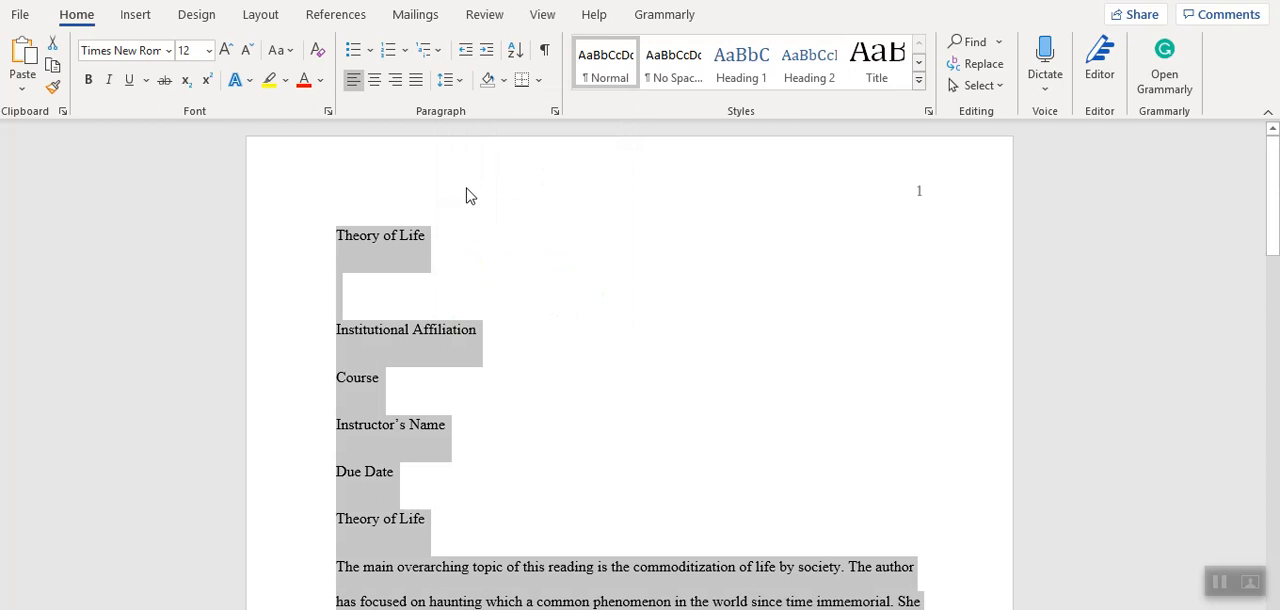
Center the title page lines from the first "Theory of Life" through "Due Date".
{"action": "left_click", "coordinate": [538, 407]}
{"action": "left_click_drag", "start_coordinate": [434, 519], "coordinate": [294, 266]}
{"action": "left_click", "coordinate": [414, 463]}
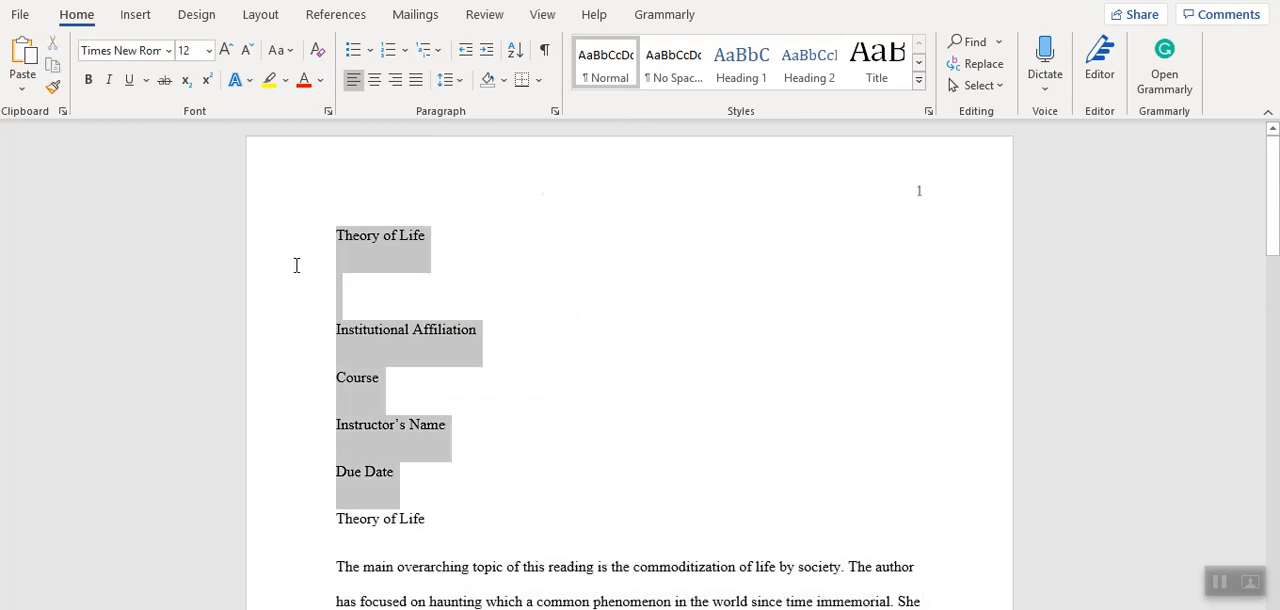
{"action": "left_click", "coordinate": [374, 80]}
{"action": "left_click", "coordinate": [806, 345]}
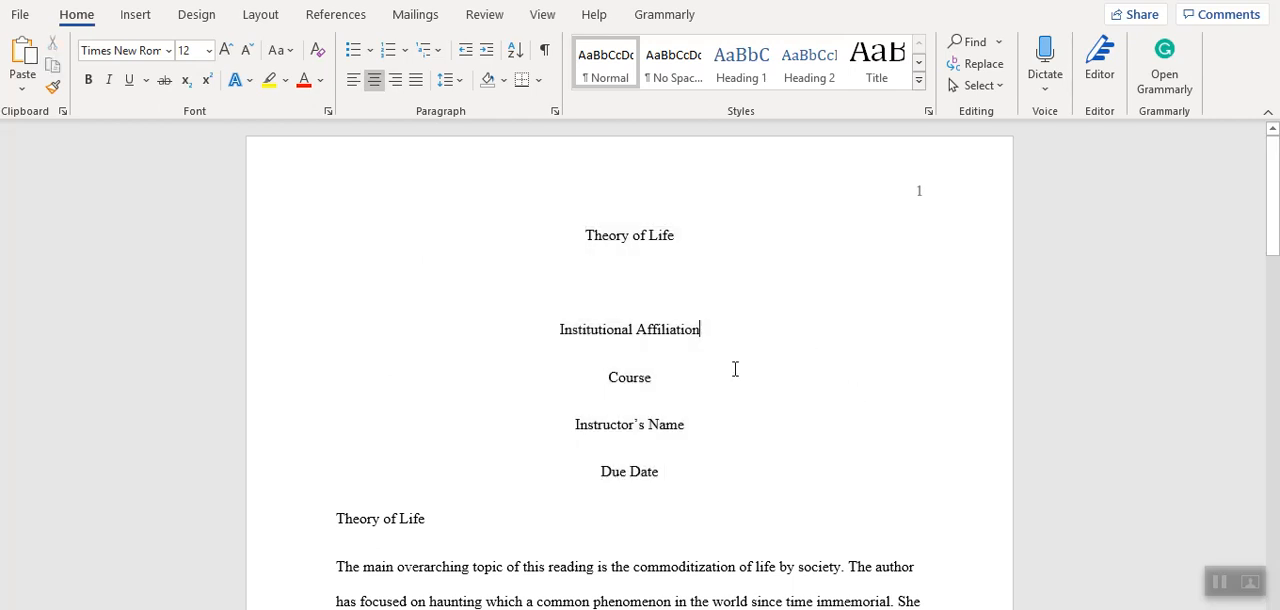
Insert two blank lines above the centered title "Theory of Life".
{"action": "left_click", "coordinate": [585, 233]}
{"action": "key", "text": "Return"}
{"action": "key", "text": "Return"}
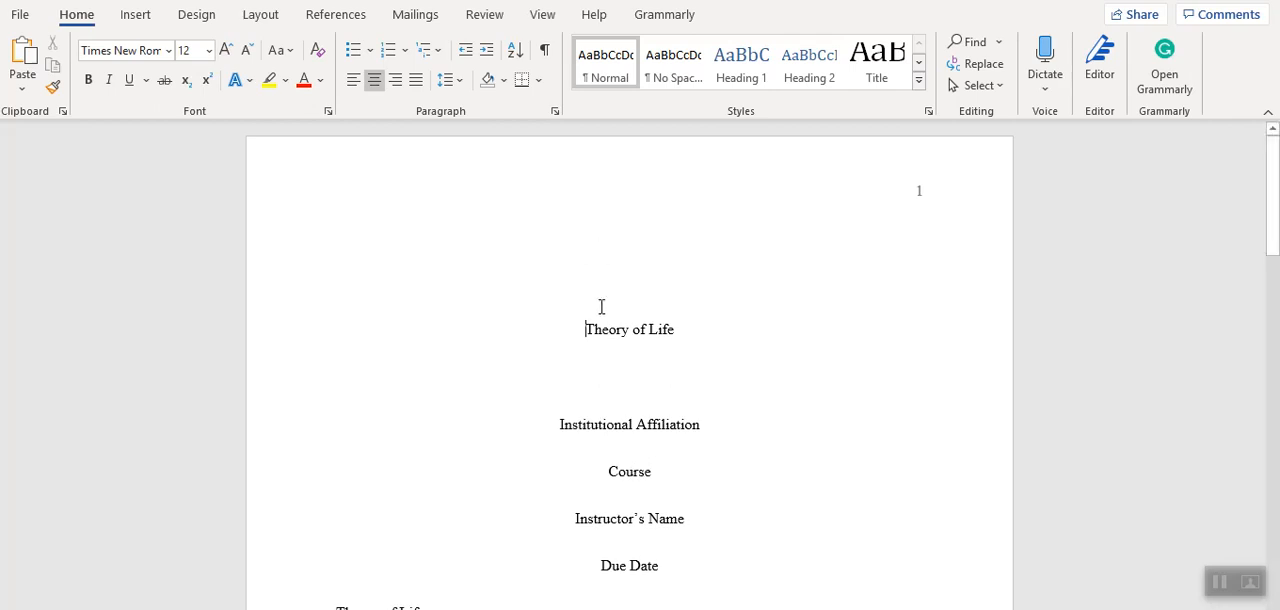
Center the heading "Theory of Life" above the first body paragraph and make it bold.
{"action": "left_click", "coordinate": [604, 384]}
{"action": "left_click_drag", "start_coordinate": [1273, 219], "coordinate": [1275, 311]}
{"action": "left_click", "coordinate": [329, 231]}
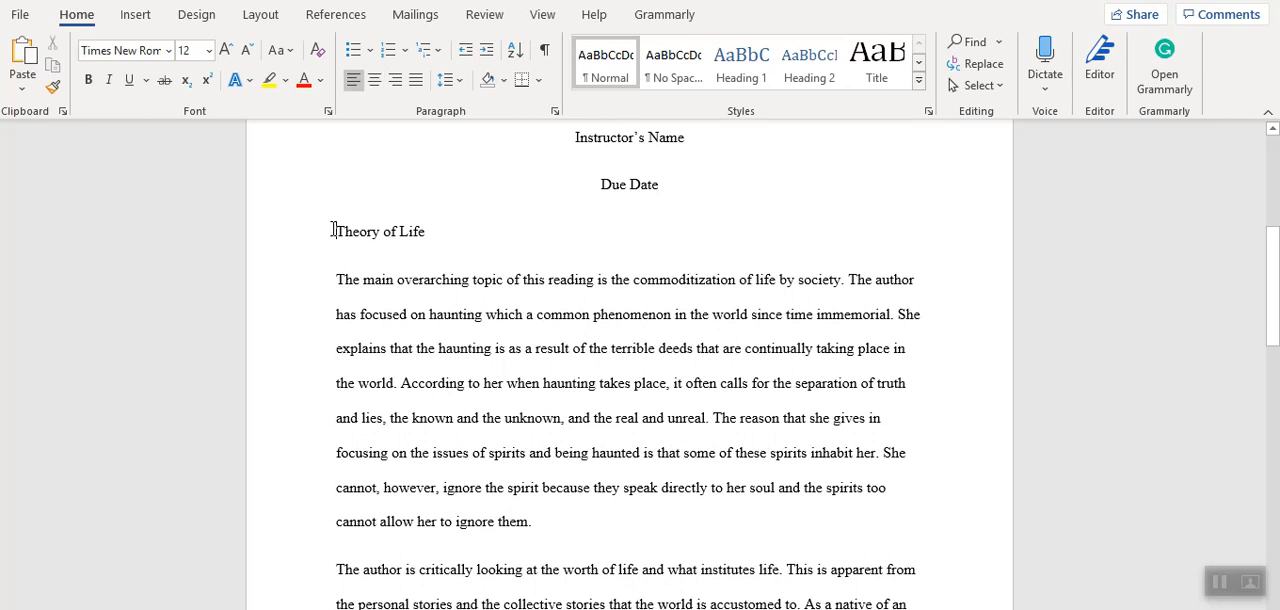
{"action": "left_click", "coordinate": [376, 84]}
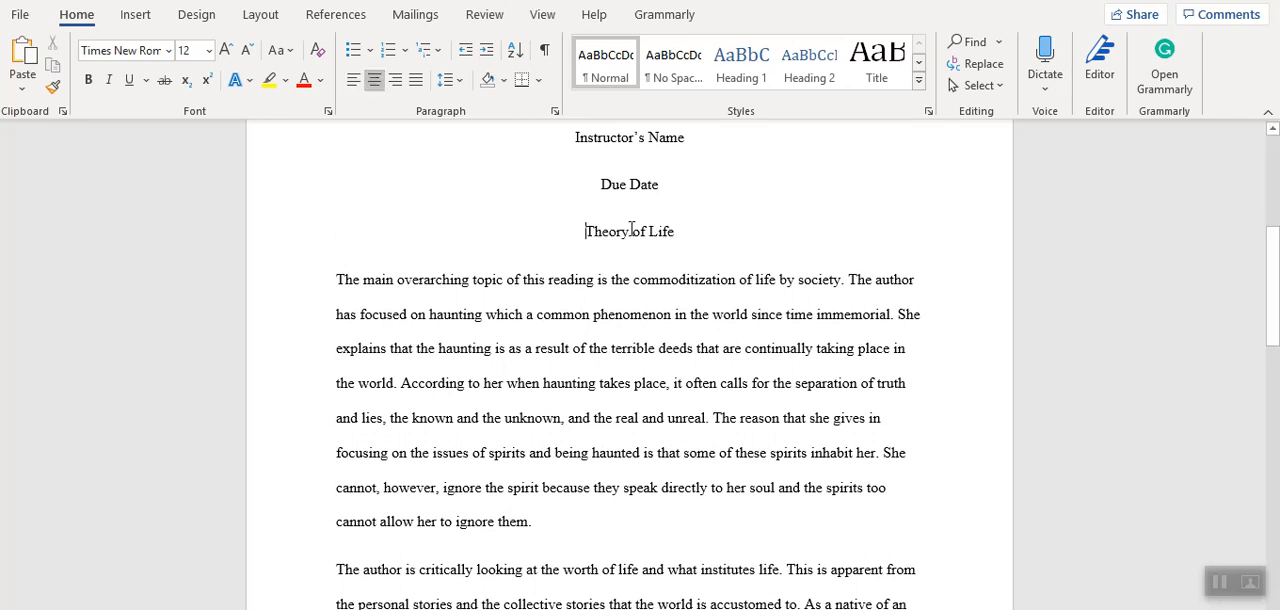
{"action": "left_click_drag", "start_coordinate": [680, 237], "coordinate": [523, 224]}
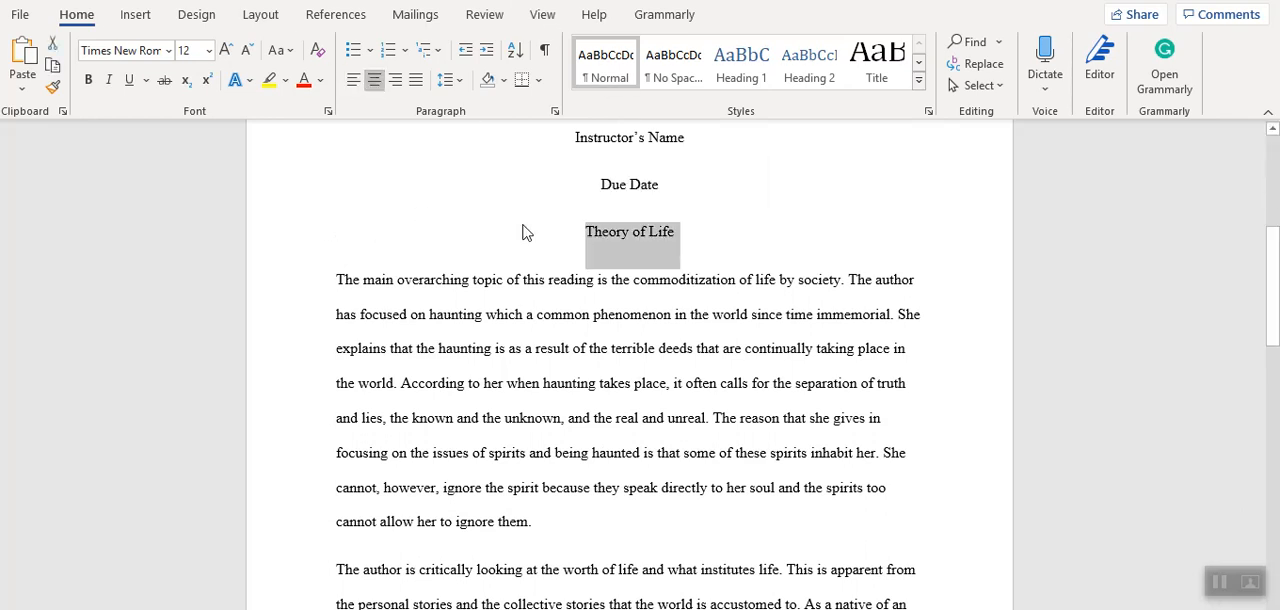
{"action": "key", "text": "ctrl+b"}
{"action": "left_click", "coordinate": [553, 243]}
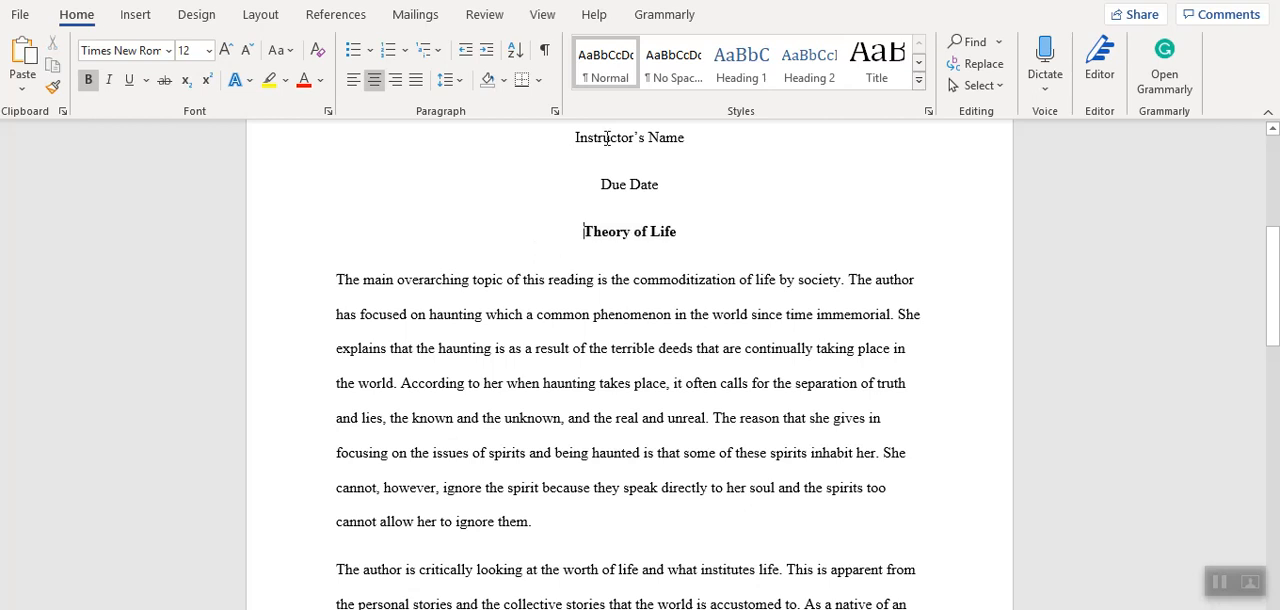
Insert a page break before the bold "Theory of Life" heading.
{"action": "left_click", "coordinate": [136, 14]}
{"action": "left_click", "coordinate": [48, 85]}
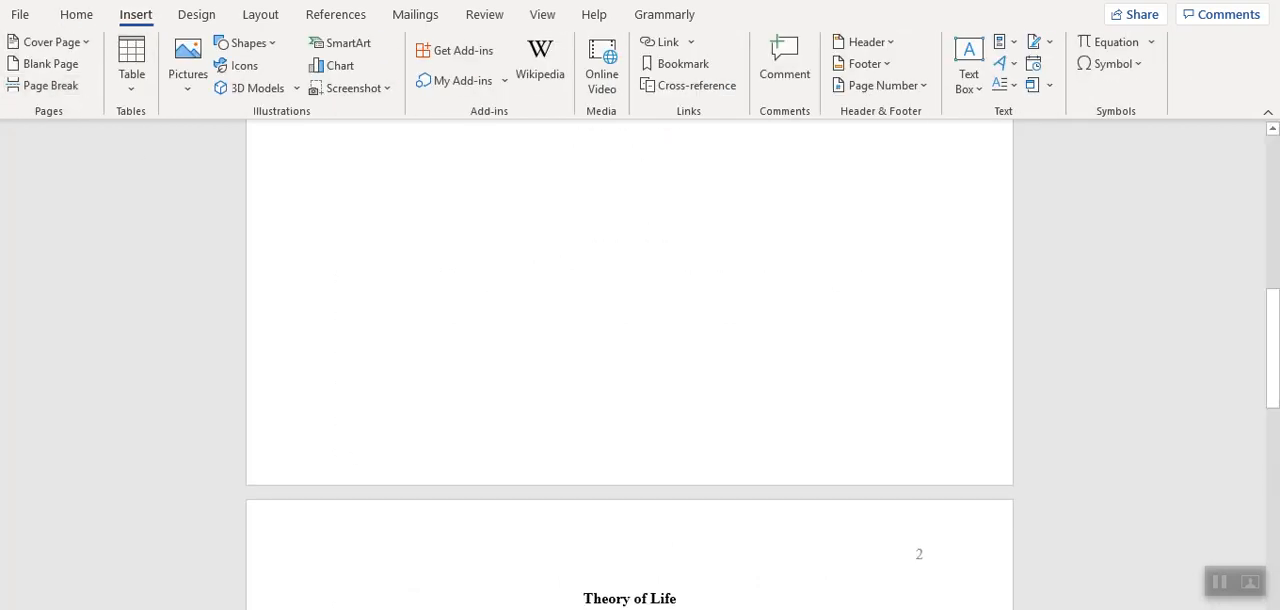
{"action": "scroll", "coordinate": [606, 572], "scroll_direction": "down", "scroll_amount": 5}
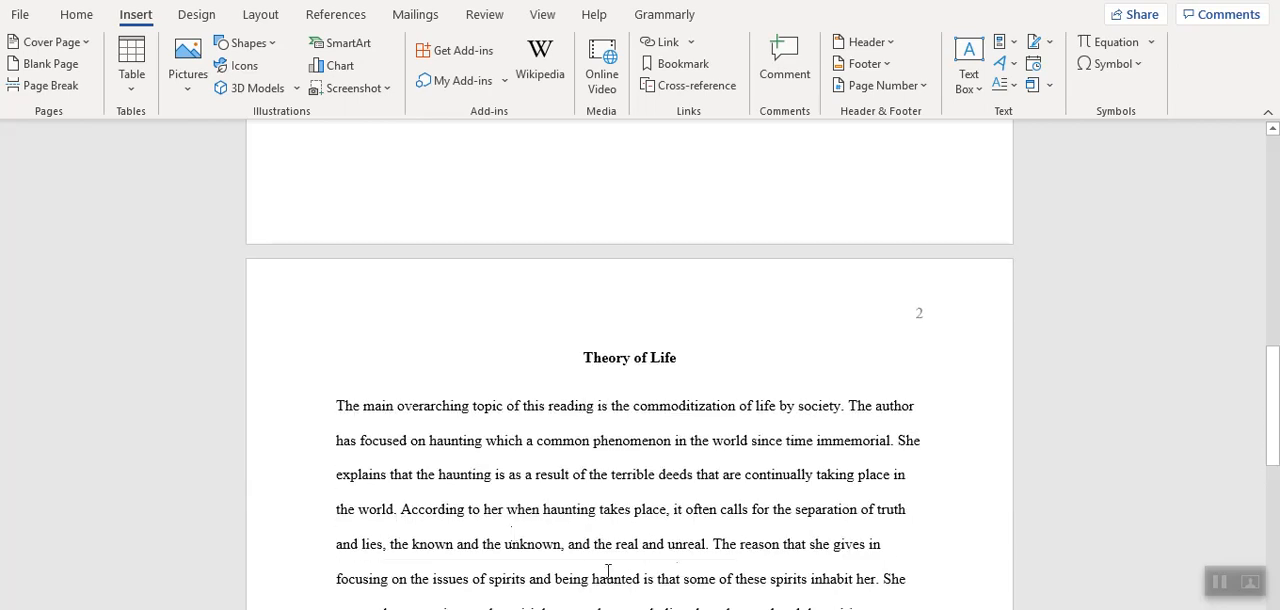
Indent the first line of both body paragraphs, starting "The main overarching topic" and "The author is critically looking".
{"action": "left_click", "coordinate": [332, 407]}
{"action": "key", "text": "Tab"}
{"action": "left_click_drag", "start_coordinate": [1272, 400], "coordinate": [1272, 442]}
{"action": "left_click", "coordinate": [752, 482]}
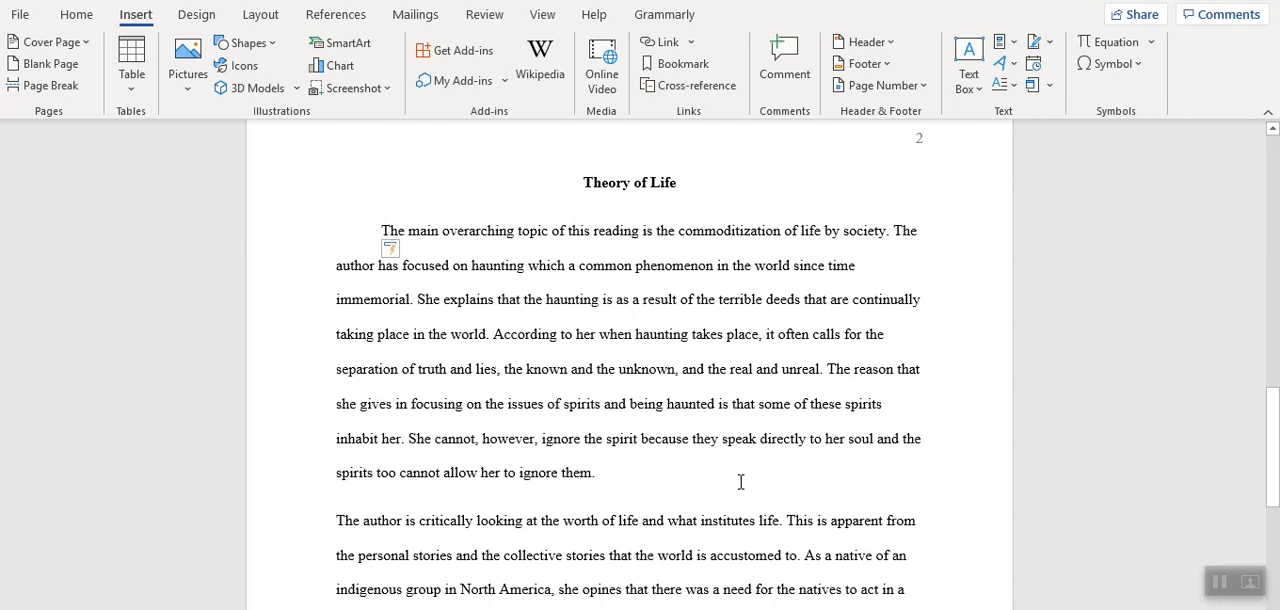
{"action": "key", "text": "Delete"}
{"action": "key", "text": "Return"}
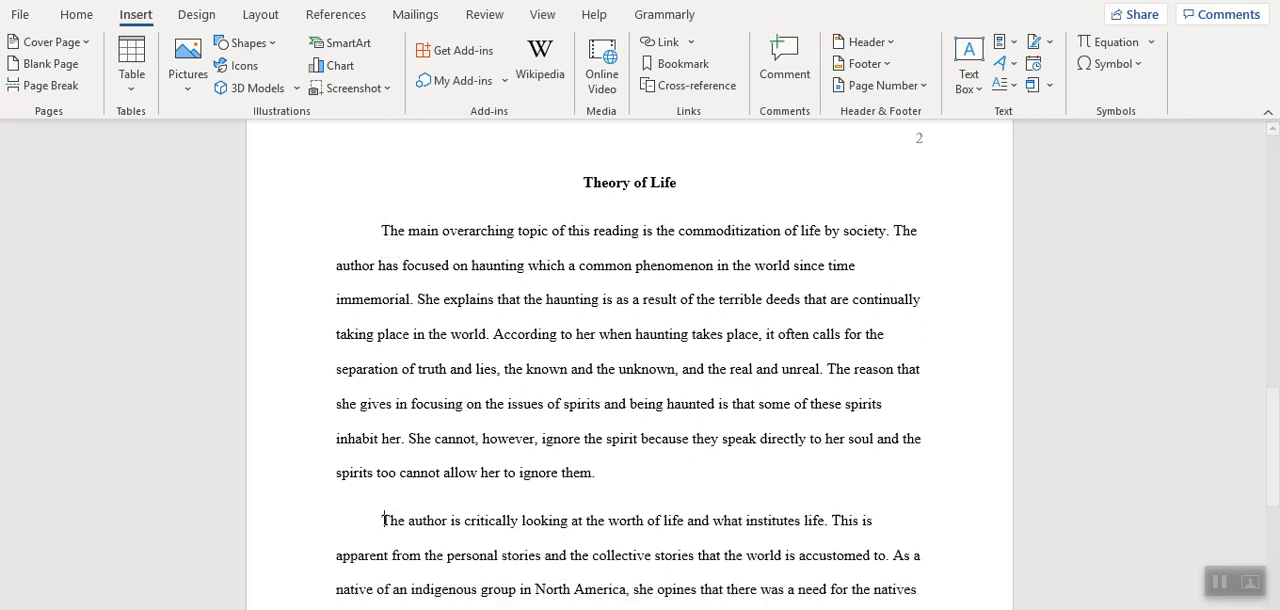
Add a line reading "References" below the last body paragraph, followed by a new empty line.
{"action": "left_click_drag", "start_coordinate": [1273, 425], "coordinate": [1273, 505]}
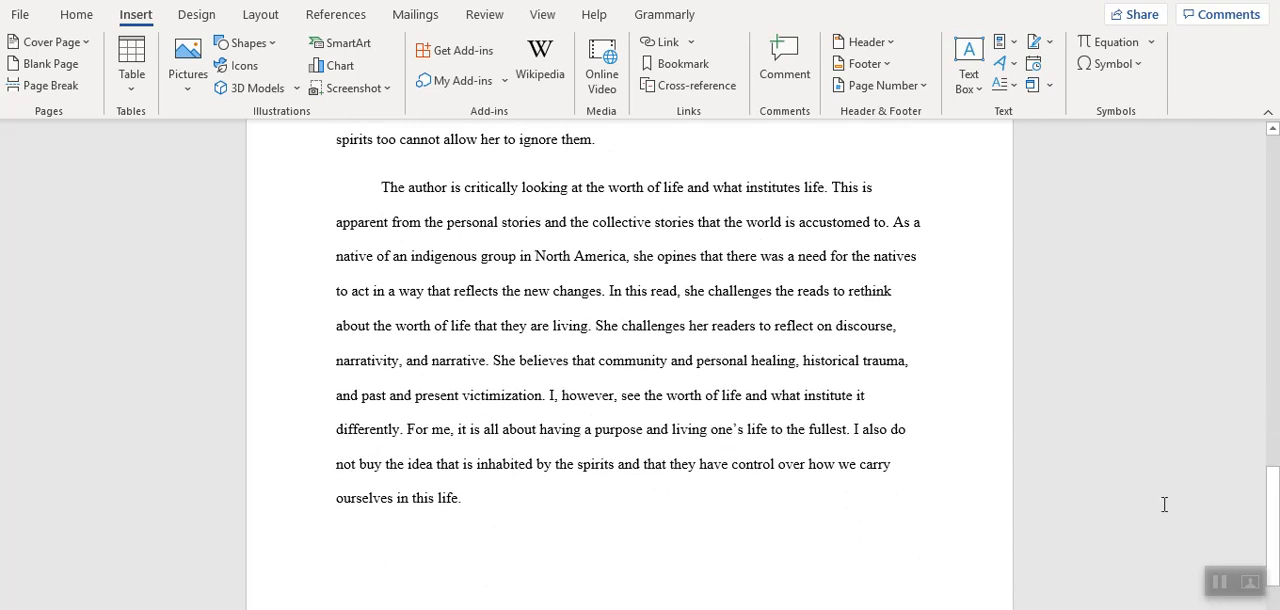
{"action": "scroll", "coordinate": [523, 482], "scroll_direction": "down", "scroll_amount": 2}
{"action": "left_click", "coordinate": [384, 418]}
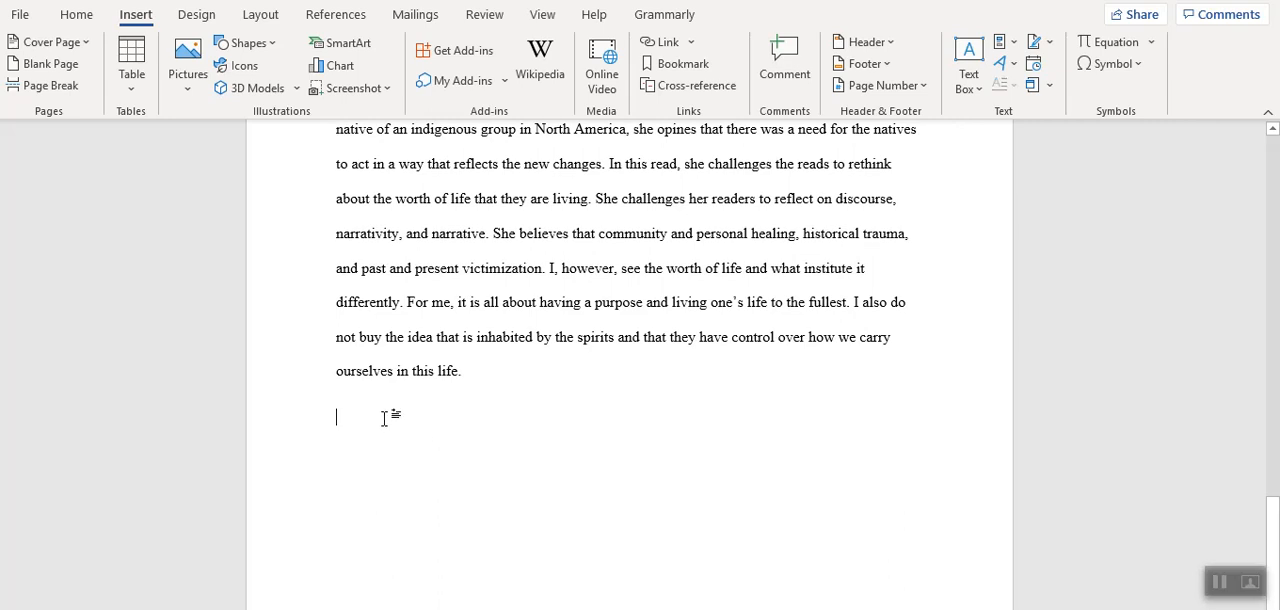
{"action": "type", "text": "Reffere"}
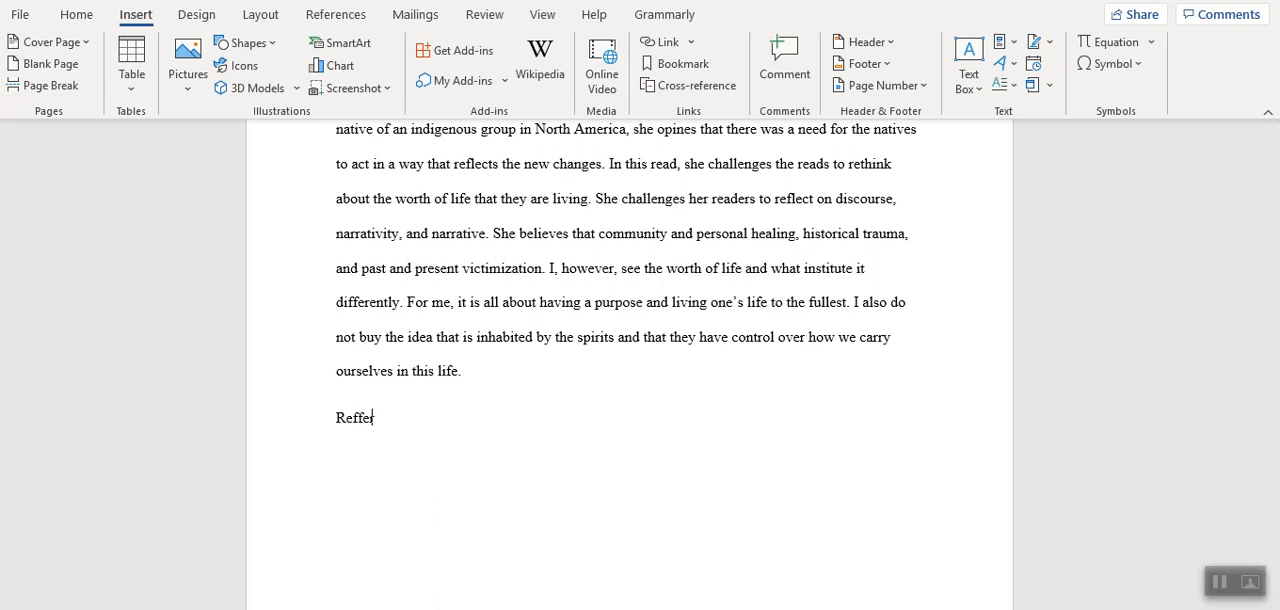
{"action": "type", "text": "nces"}
{"action": "key", "text": "Return"}
Switch to the APA Style presentation in PowerPoint and view slides 2 and 3.
{"action": "left_click_drag", "start_coordinate": [1272, 541], "coordinate": [1272, 183]}
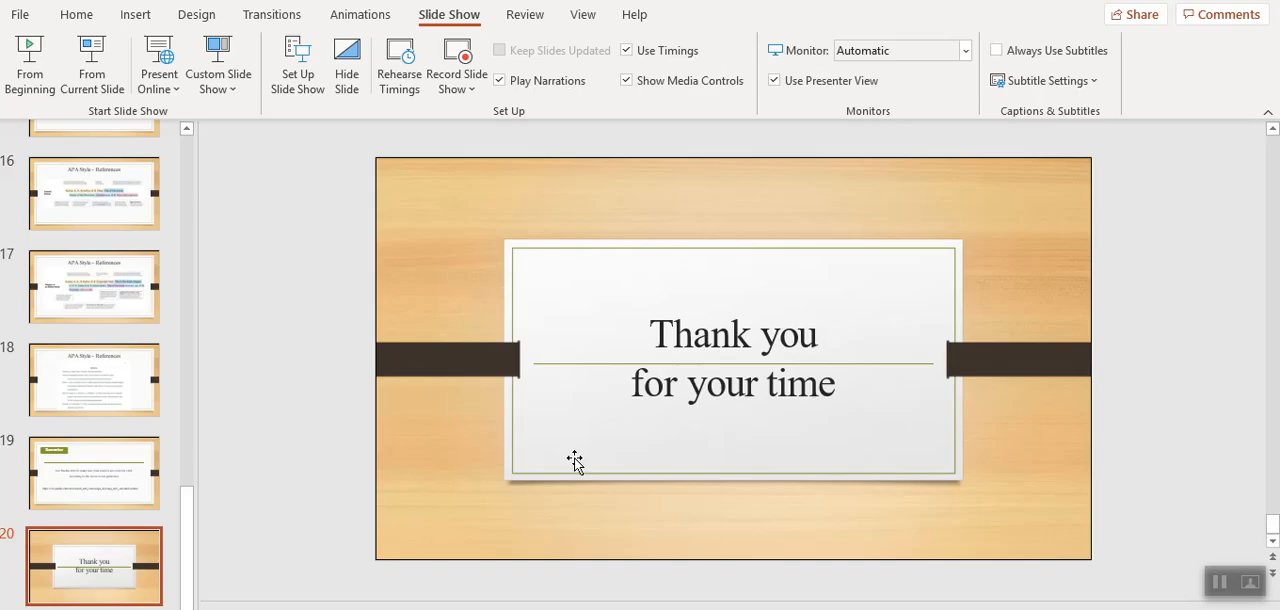
{"action": "left_click_drag", "start_coordinate": [186, 541], "coordinate": [214, 120]}
{"action": "left_click", "coordinate": [72, 250]}
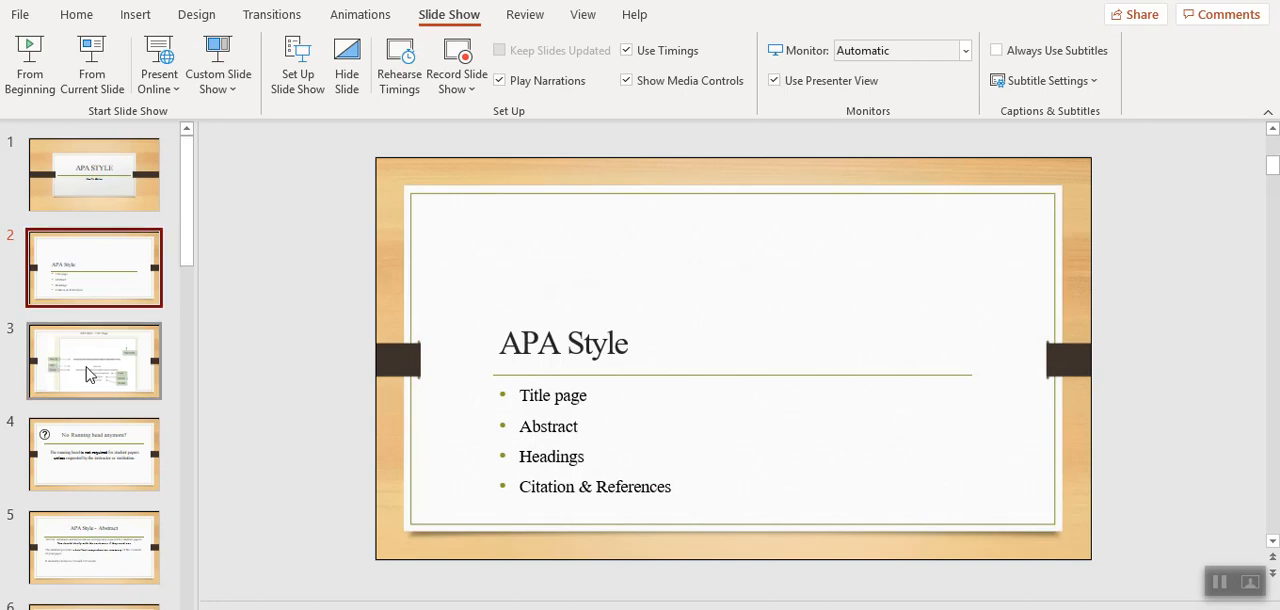
{"action": "left_click", "coordinate": [90, 370]}
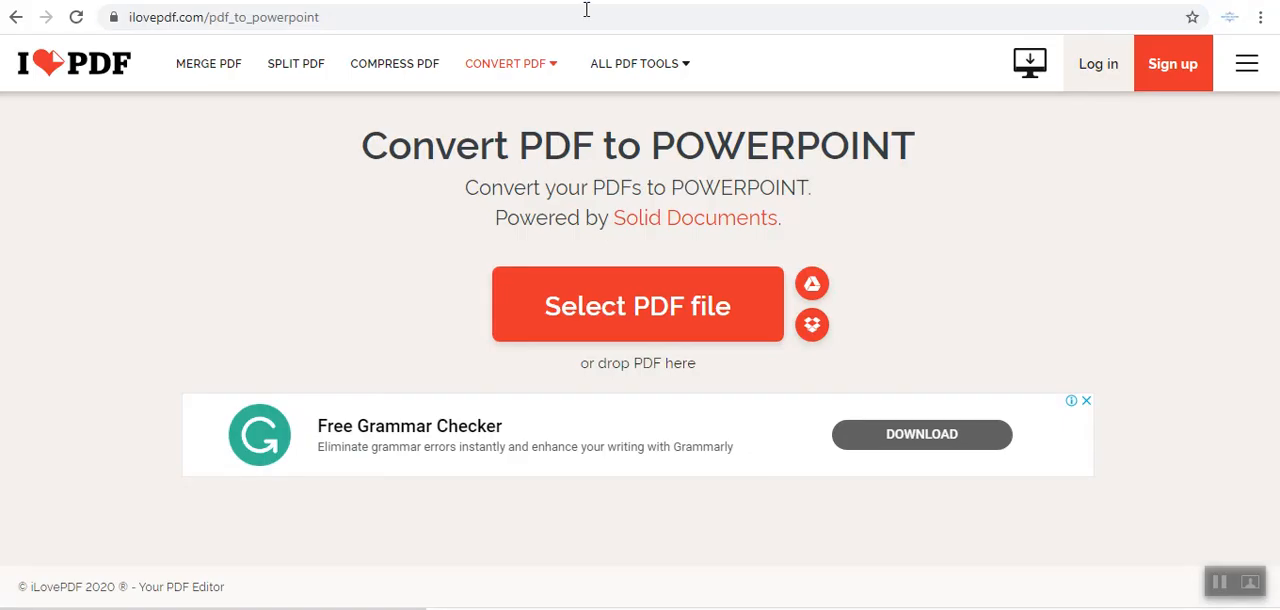
Switch to the browser, search for "google scholar" and open the Google Scholar site.
{"action": "left_click", "coordinate": [585, 12]}
{"action": "type", "text": "g"}
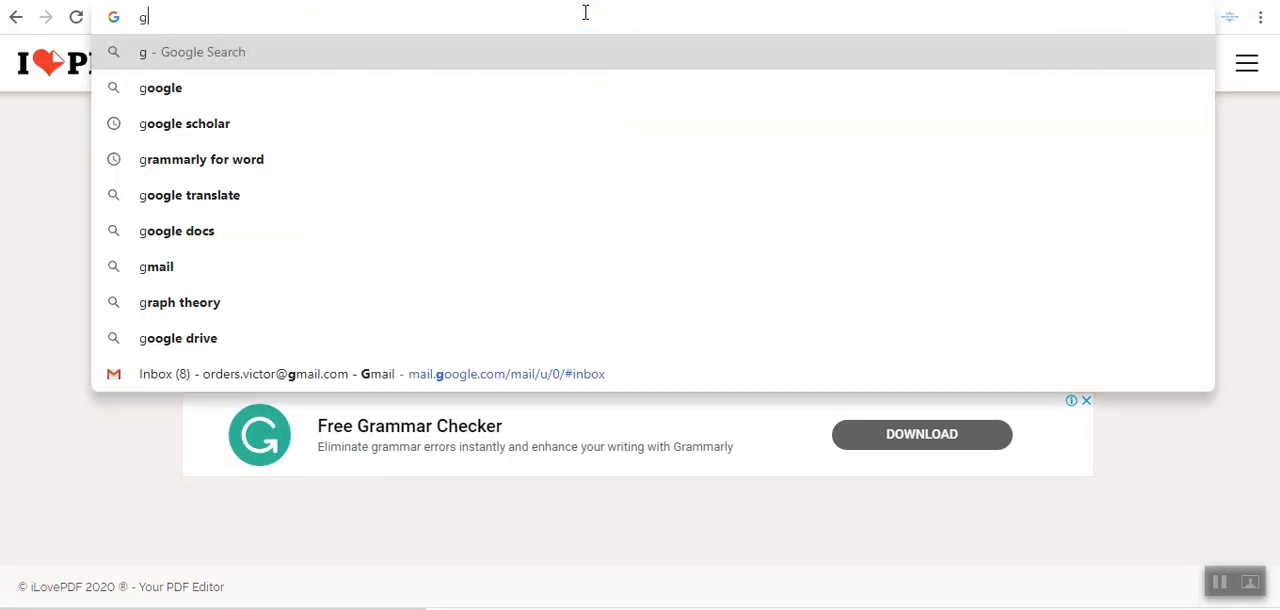
{"action": "type", "text": "oogle"}
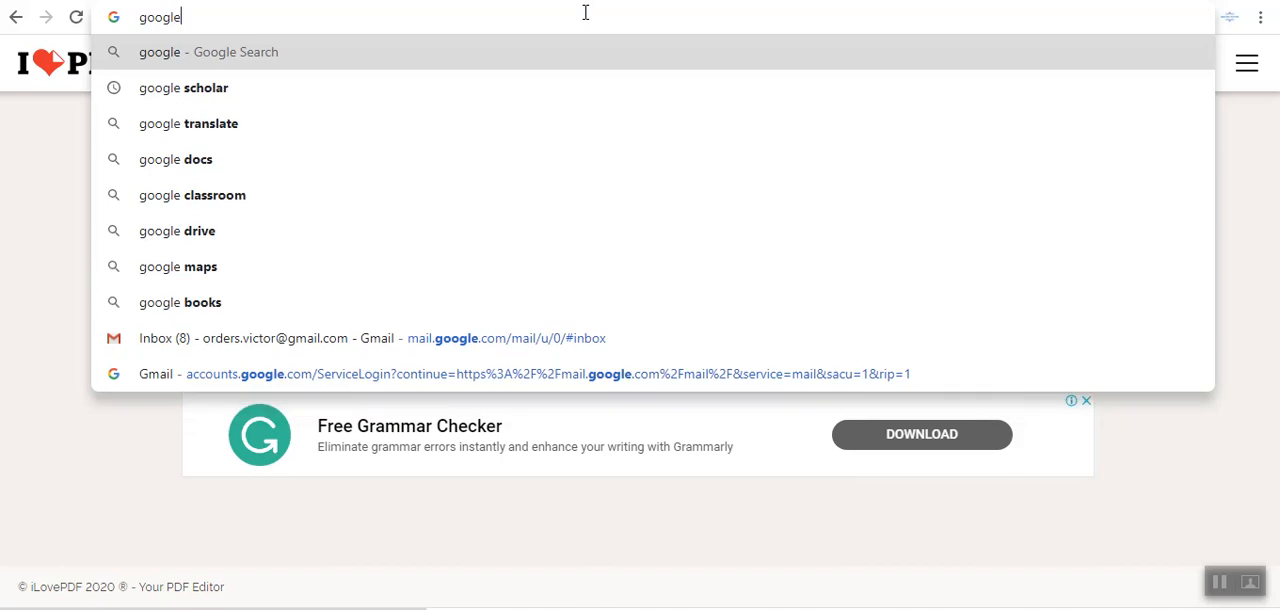
{"action": "left_click", "coordinate": [346, 104]}
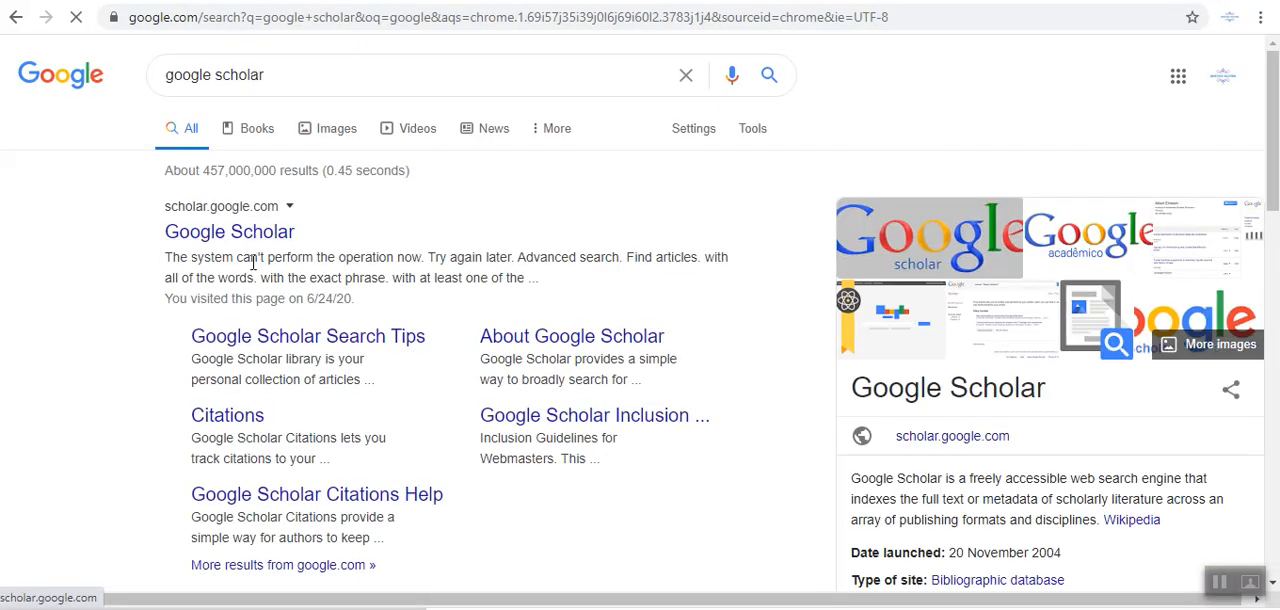
{"action": "left_click", "coordinate": [249, 240]}
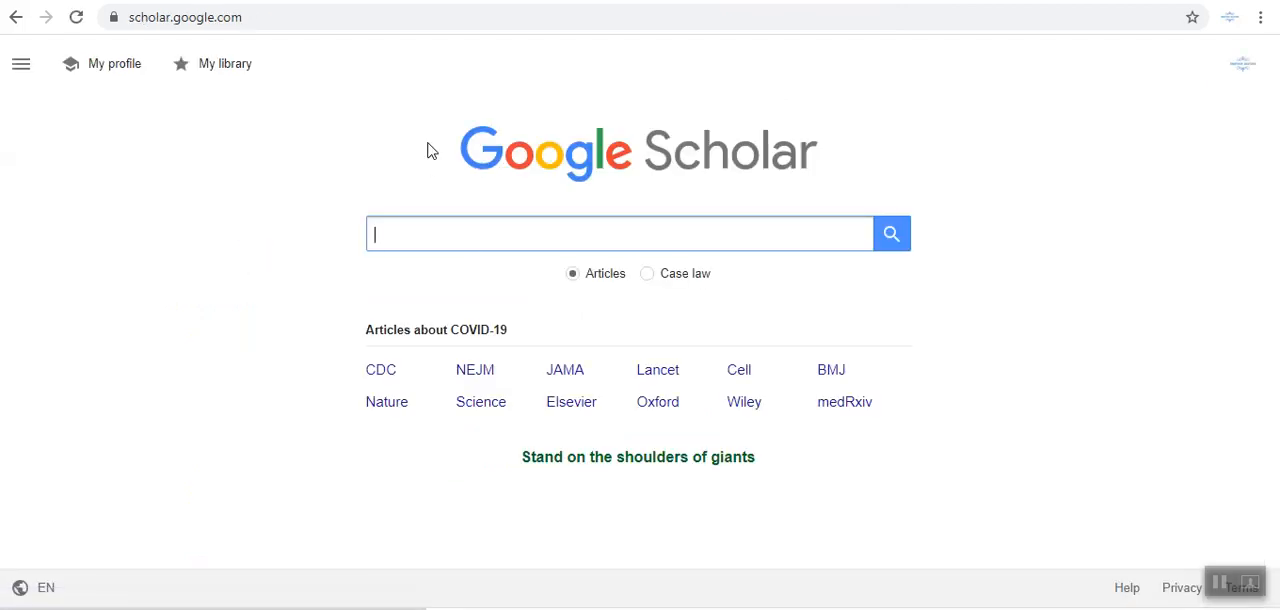
Search Google Scholar for "theory of life" and limit the results to articles since 2016.
{"action": "type", "text": "Course"}
{"action": "key", "text": "BackSpace"}
{"action": "key", "text": "BackSpace"}
{"action": "key", "text": "BackSpace"}
{"action": "key", "text": "BackSpace"}
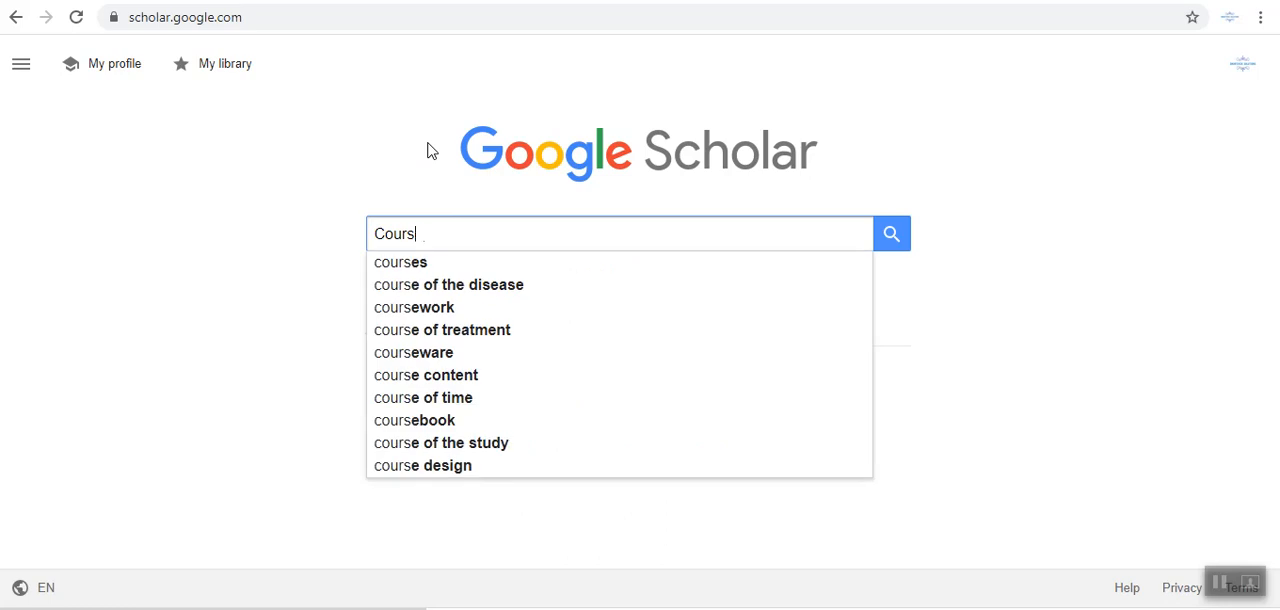
{"action": "type", "text": "theory "}
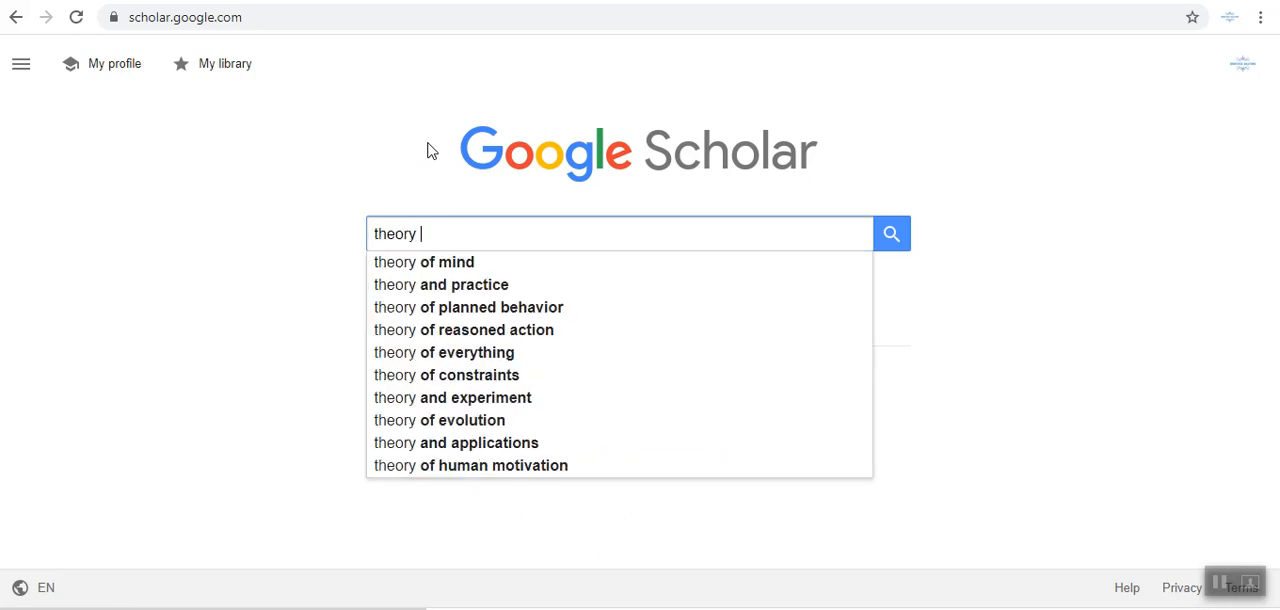
{"action": "type", "text": "of life"}
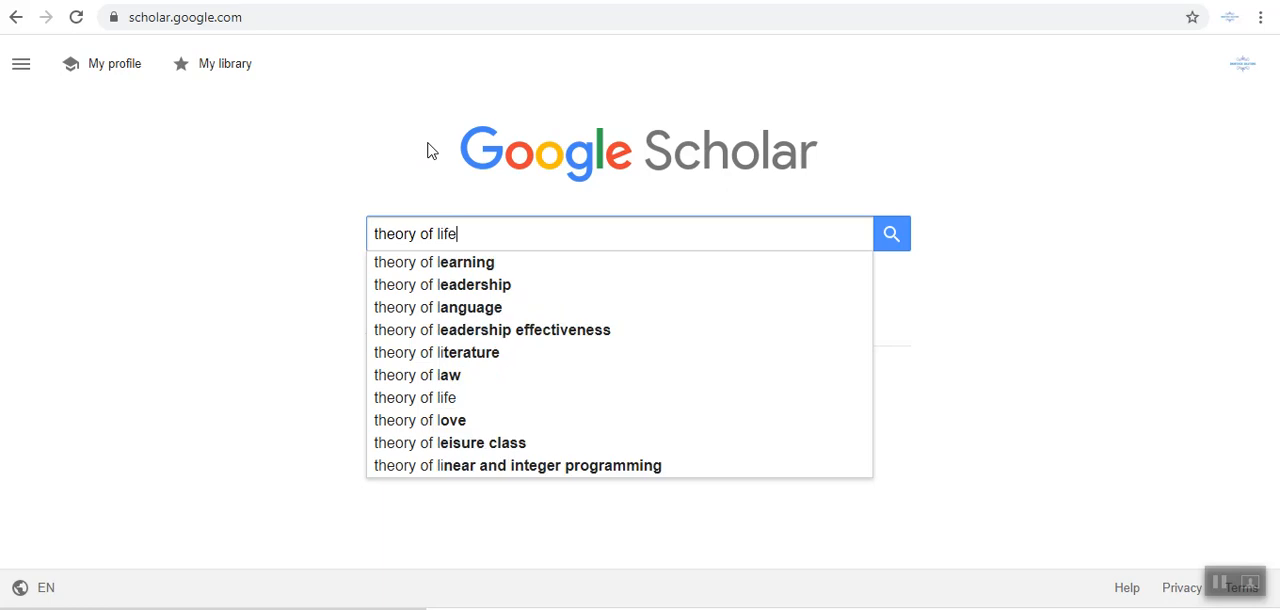
{"action": "key", "text": "Return"}
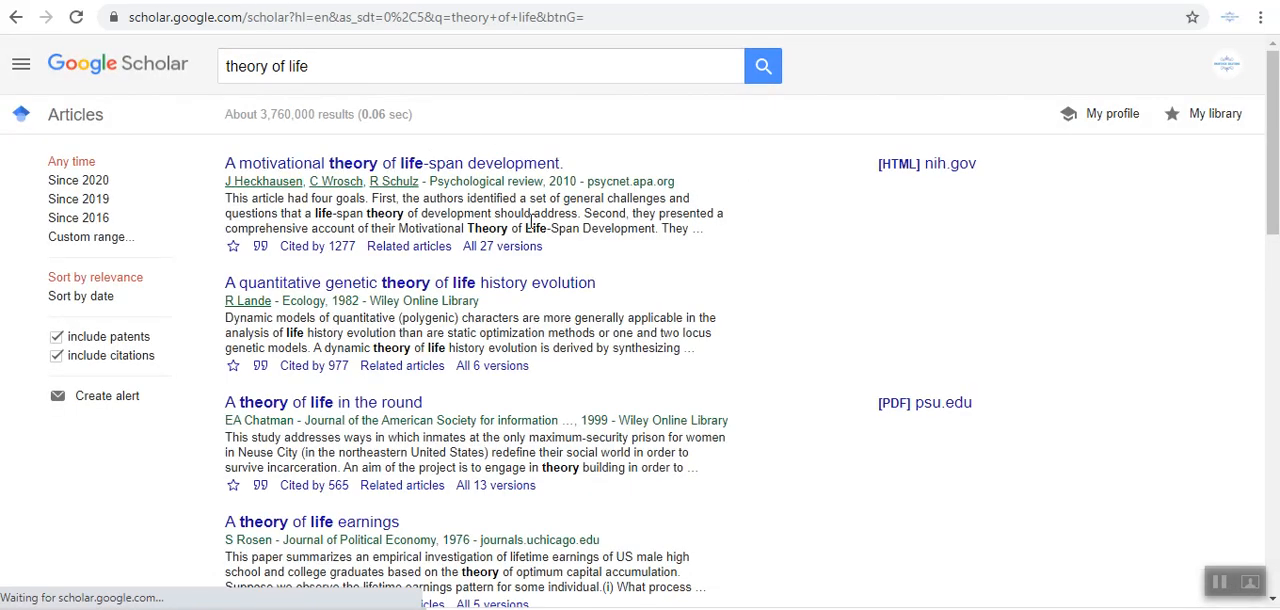
{"action": "left_click", "coordinate": [90, 220]}
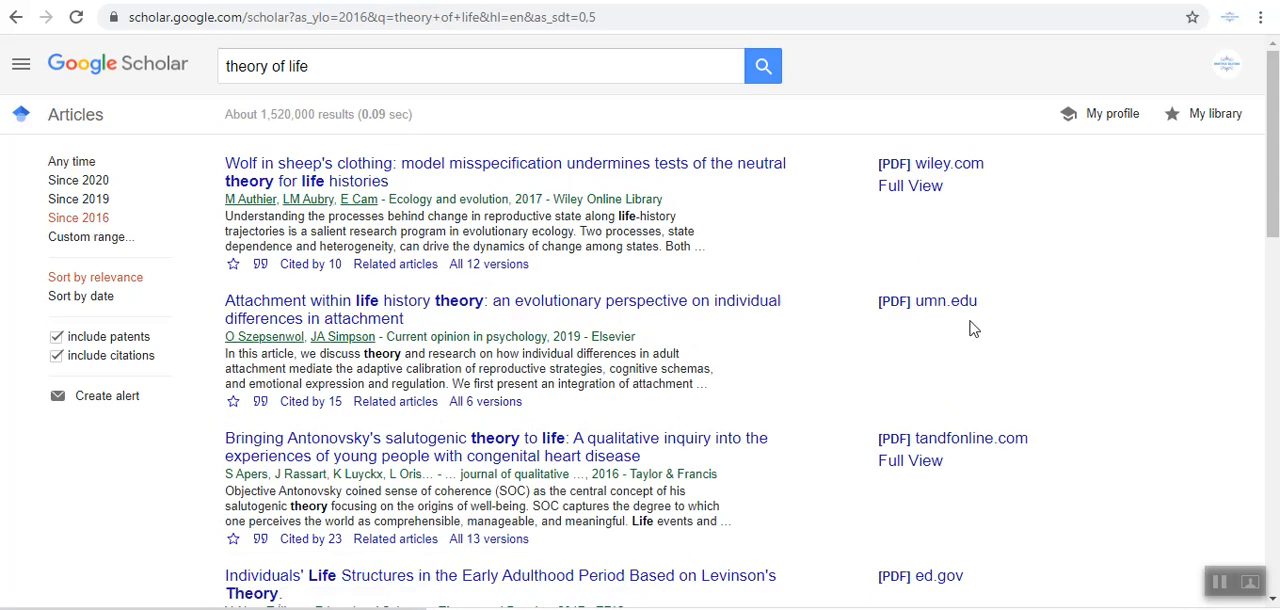
Copy the APA citation of the article "Individuals' Life Structures in the Early Adulthood Period Based on Levinson's Theory".
{"action": "left_click_drag", "start_coordinate": [1272, 190], "coordinate": [1272, 250]}
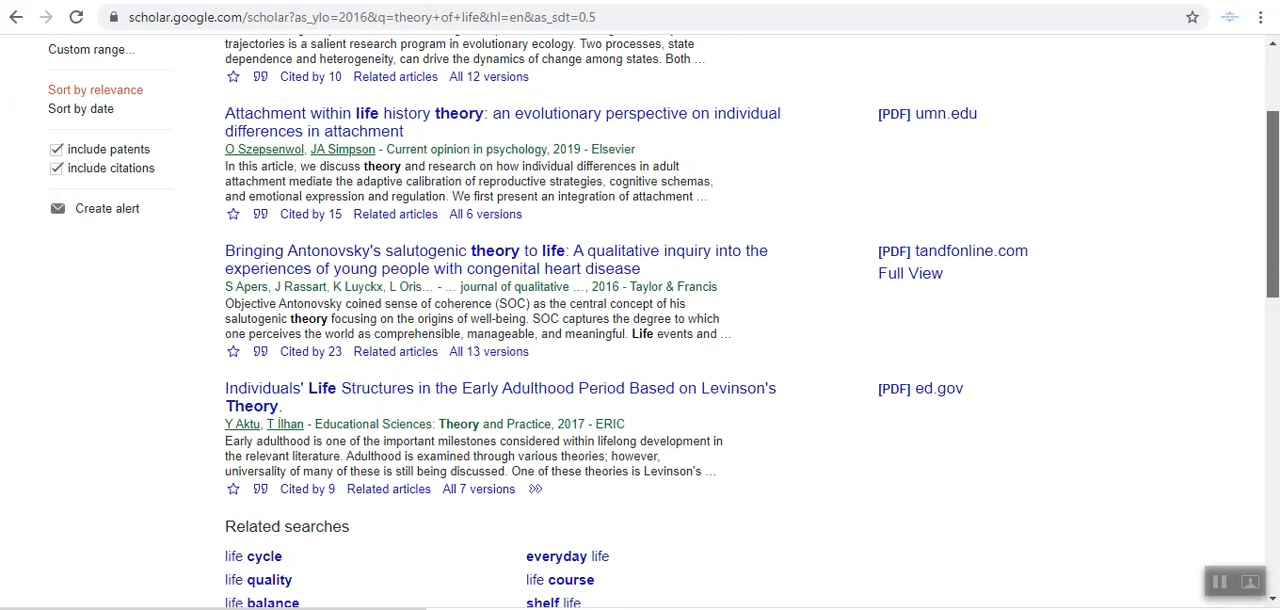
{"action": "left_click", "coordinate": [264, 490]}
{"action": "left_click", "coordinate": [576, 193]}
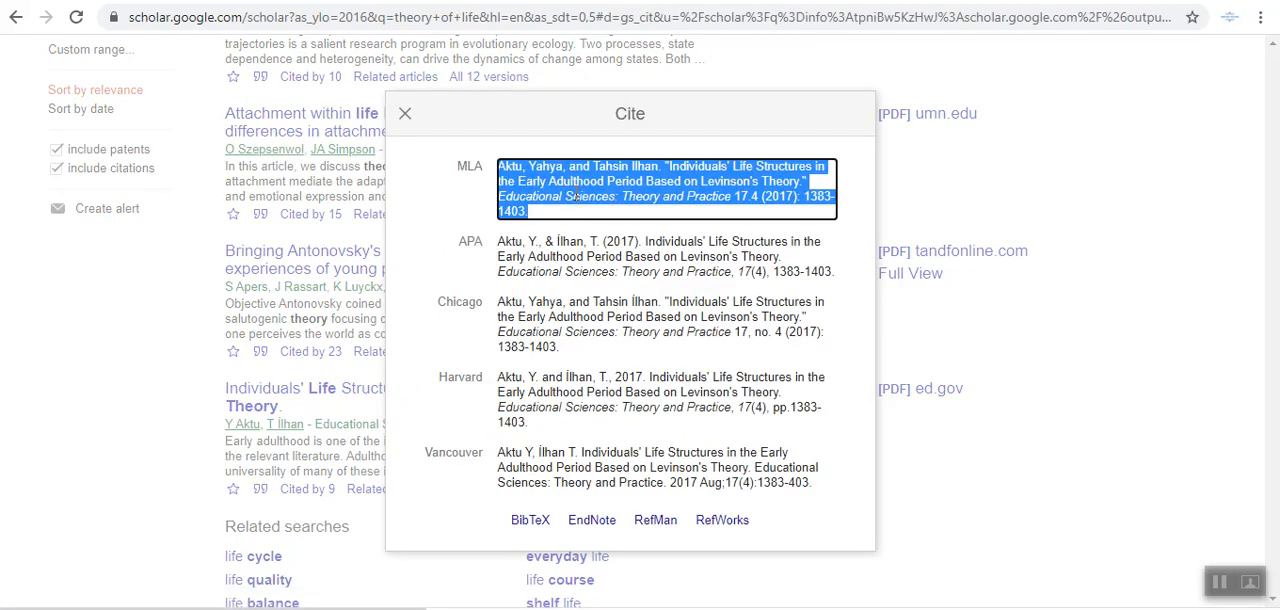
{"action": "left_click", "coordinate": [576, 272]}
{"action": "right_click", "coordinate": [580, 268]}
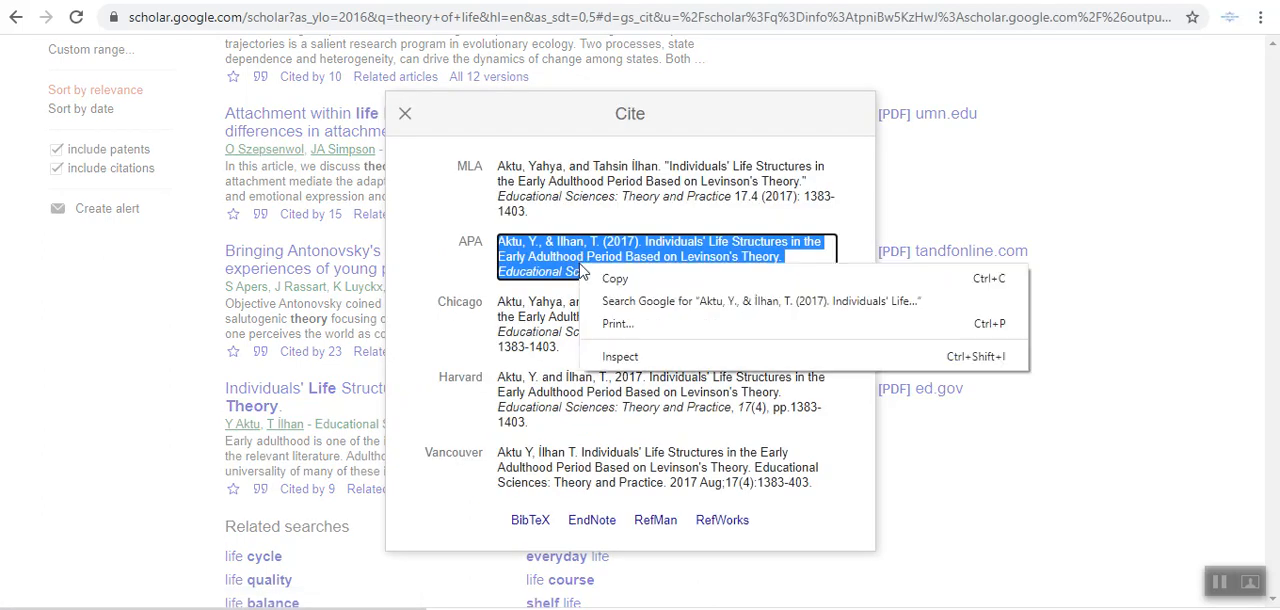
{"action": "left_click", "coordinate": [620, 276]}
Switch back to the Word essay and paste the copied APA citation on the empty line below "References".
{"action": "key", "text": "alt+Tab"}
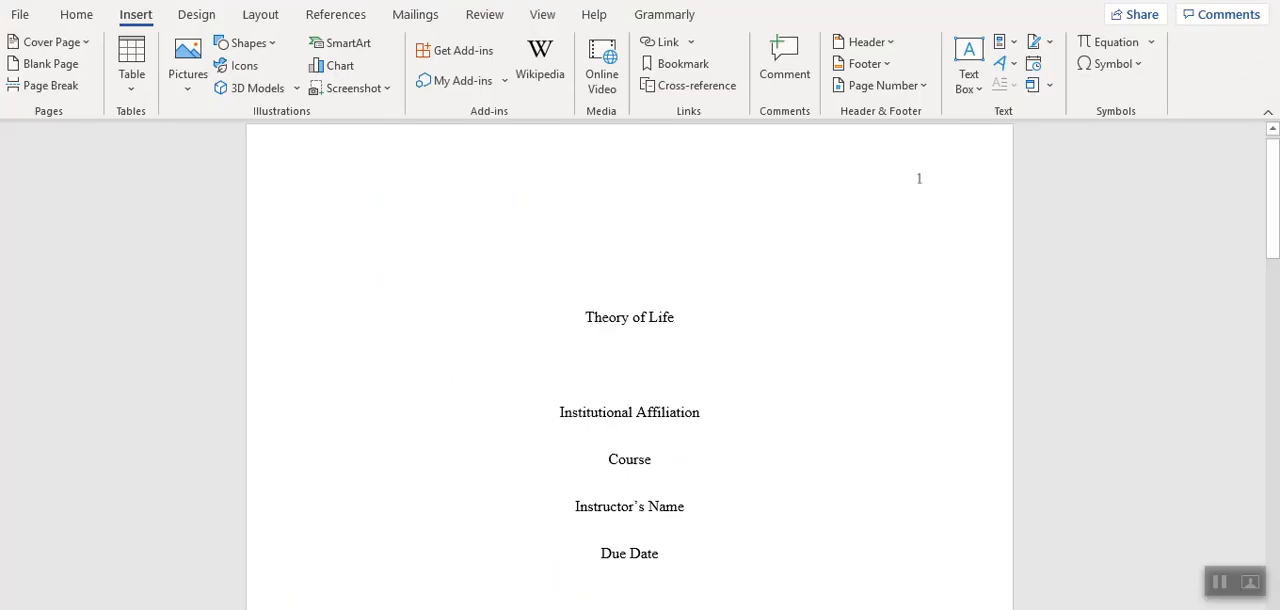
{"action": "left_click_drag", "start_coordinate": [1272, 200], "coordinate": [1271, 510]}
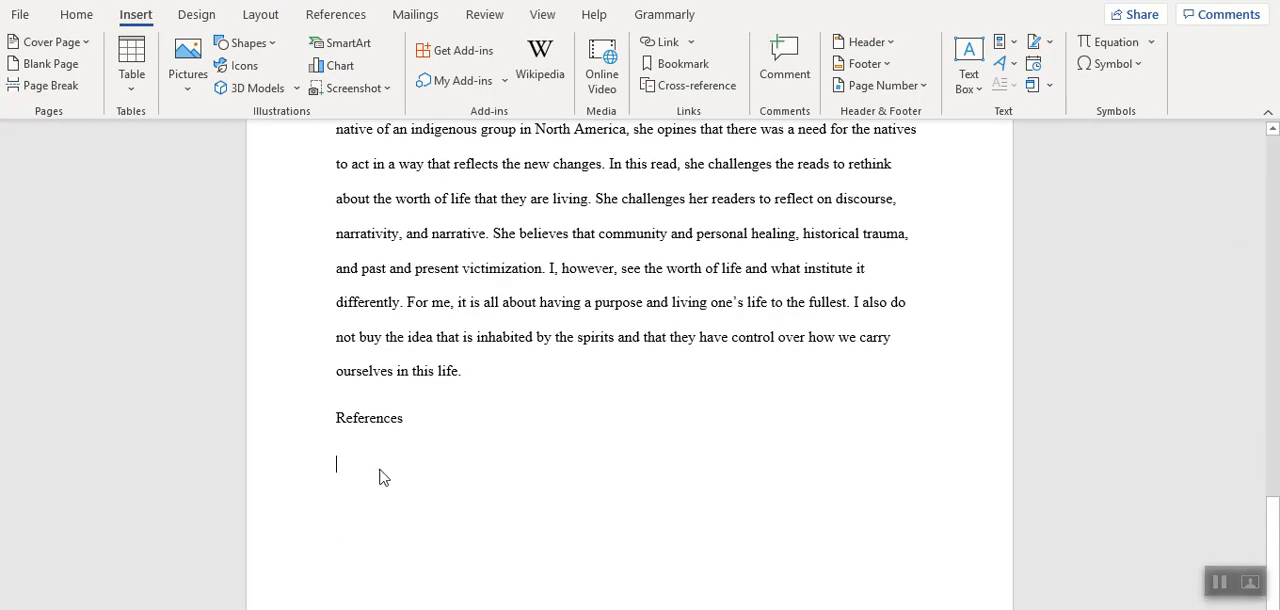
{"action": "key", "text": "ctrl+v"}
Copy the authors and year from the reference entry and insert them before "She explains" in the first body paragraph.
{"action": "left_click_drag", "start_coordinate": [336, 464], "coordinate": [482, 462]}
{"action": "key", "text": "ctrl+c"}
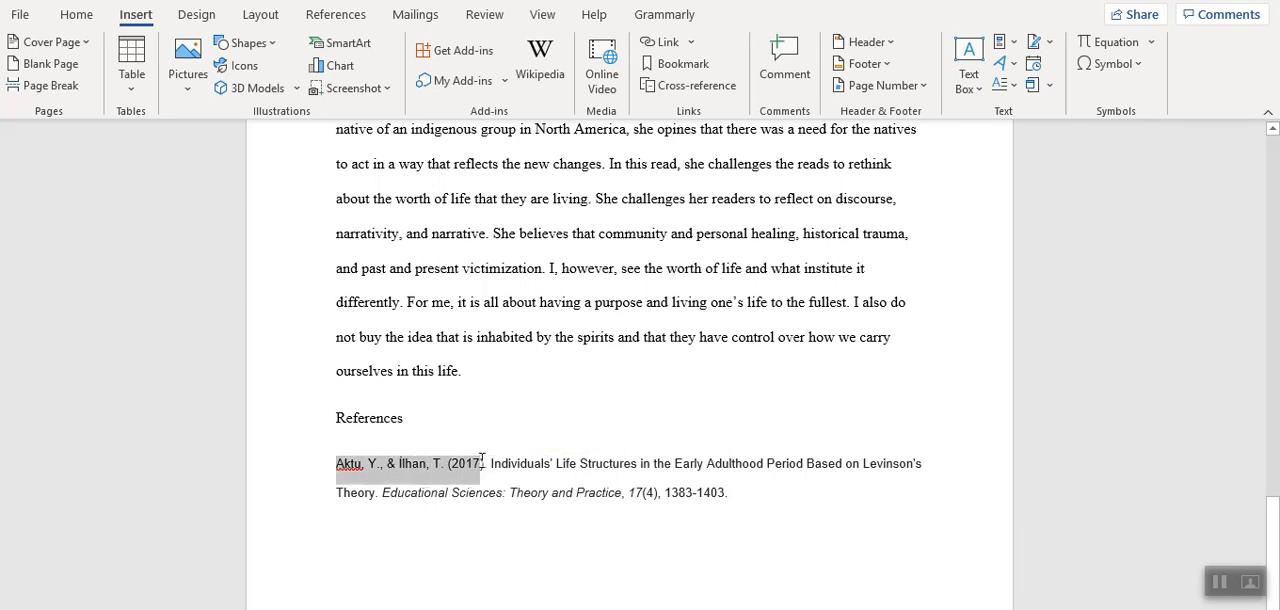
{"action": "left_click_drag", "start_coordinate": [1273, 530], "coordinate": [1273, 406]}
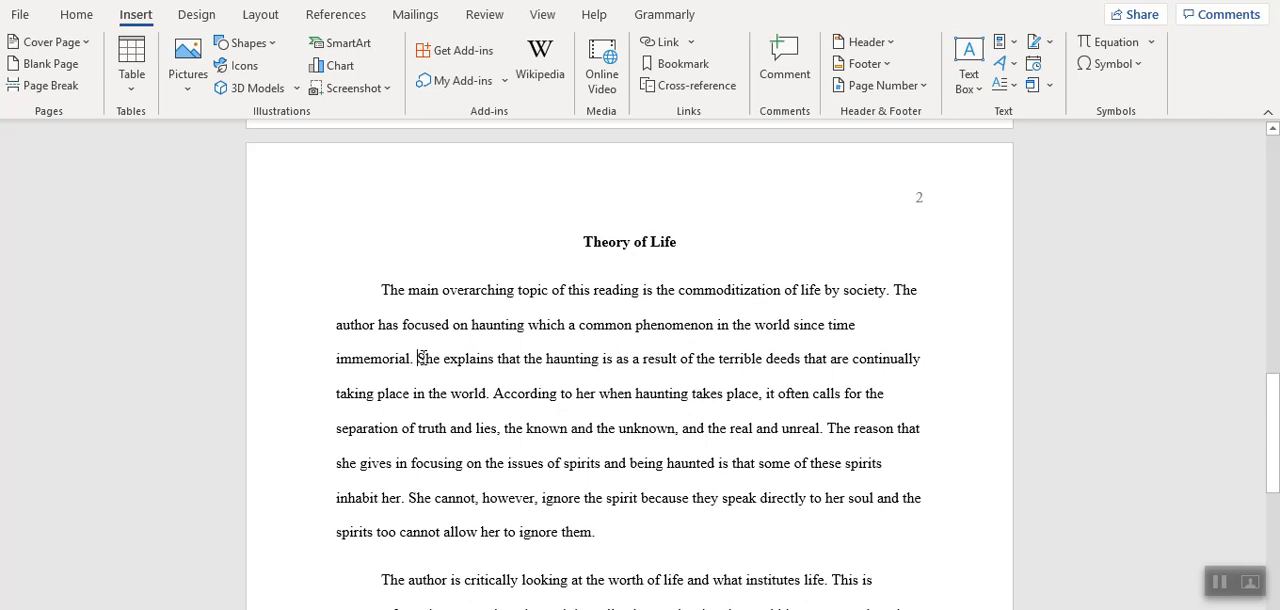
{"action": "key", "text": "ctrl+v"}
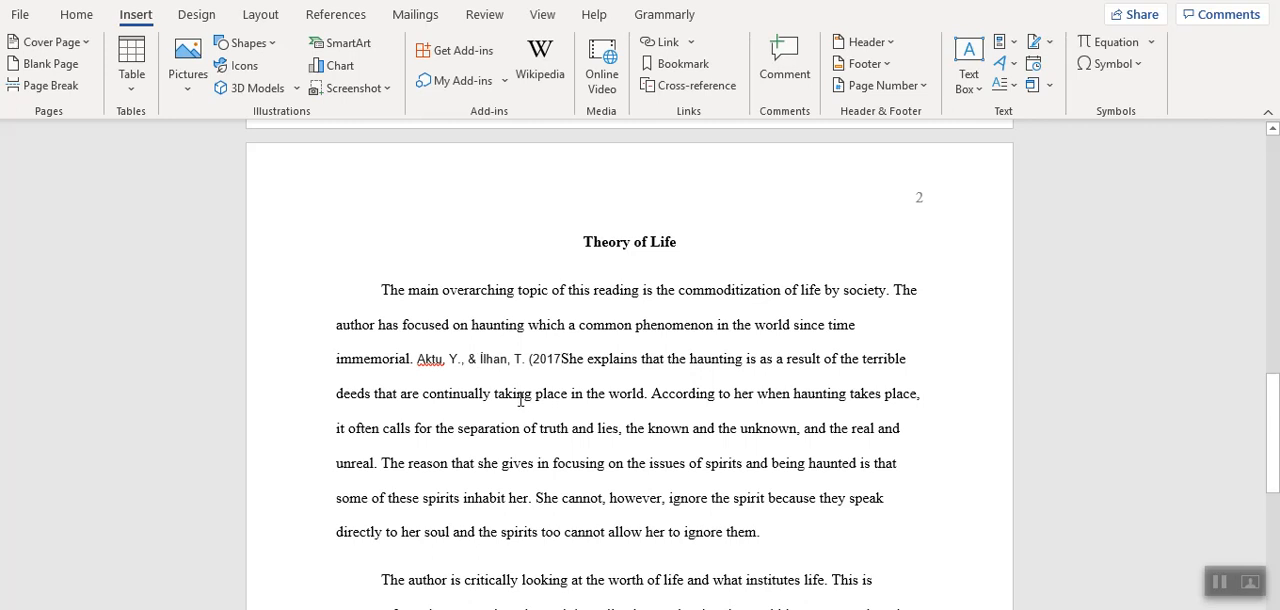
Reduce the authors in the pasted in-text citation to their two surnames joined by "and", removing the initials and ampersand.
{"action": "key", "text": "BackSpace"}
{"action": "key", "text": "BackSpace"}
{"action": "key", "text": "BackSpace"}
{"action": "key", "text": "BackSpace"}
{"action": "key", "text": "BackSpace"}
{"action": "key", "text": "BackSpace"}
{"action": "key", "text": "BackSpace"}
{"action": "key", "text": "BackSpace"}
{"action": "type", "text": "and"}
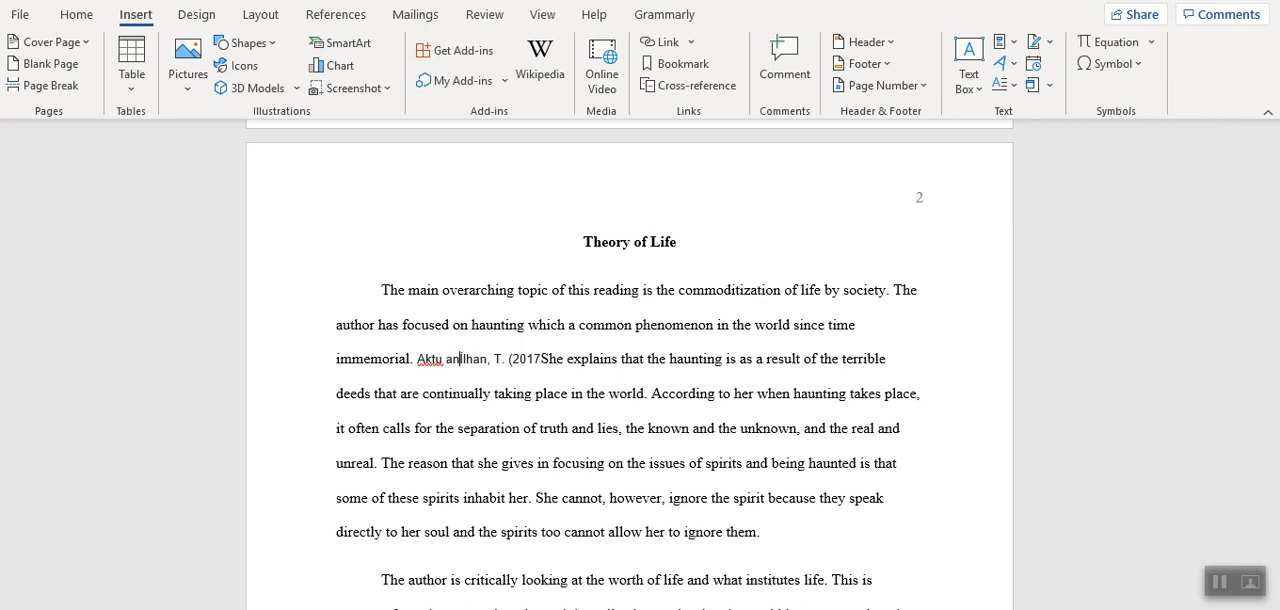
{"action": "left_click", "coordinate": [525, 368]}
{"action": "key", "text": "BackSpace"}
{"action": "key", "text": "BackSpace"}
{"action": "key", "text": "BackSpace"}
{"action": "key", "text": "BackSpace"}
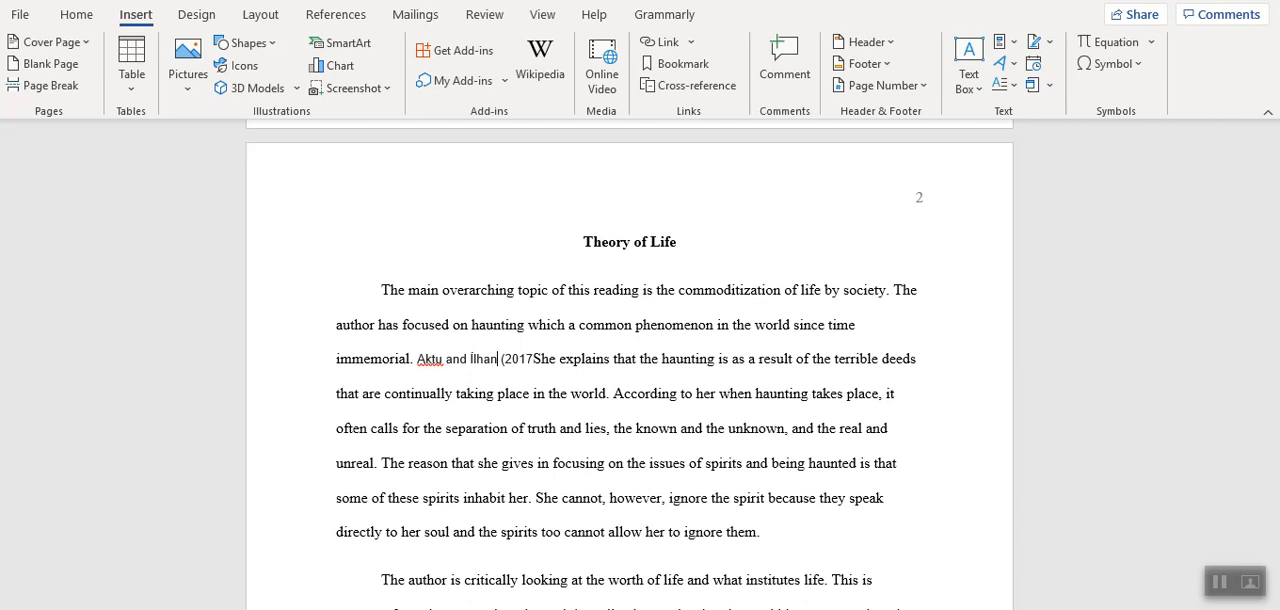
Close the parenthesis after the year in the first body paragraph's in-text citation so it reads "(2017)".
{"action": "type", "text": "(2017),"}
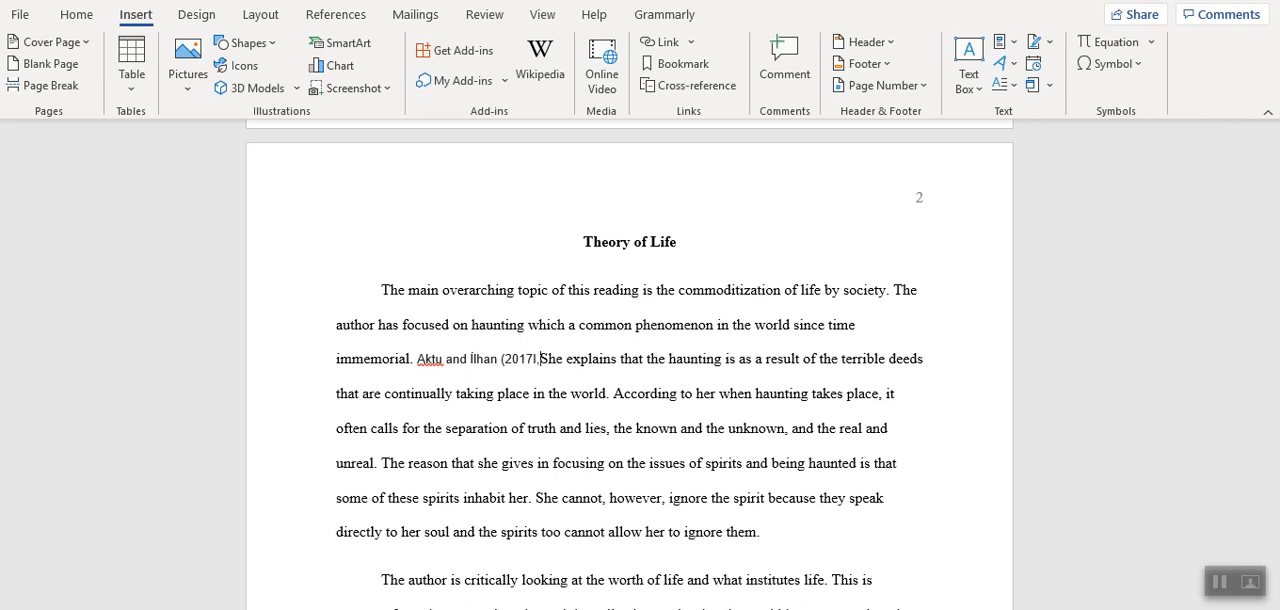
{"action": "key", "text": "BackSpace"}
{"action": "key", "text": "BackSpace"}
{"action": "key", "text": "BackSpace"}
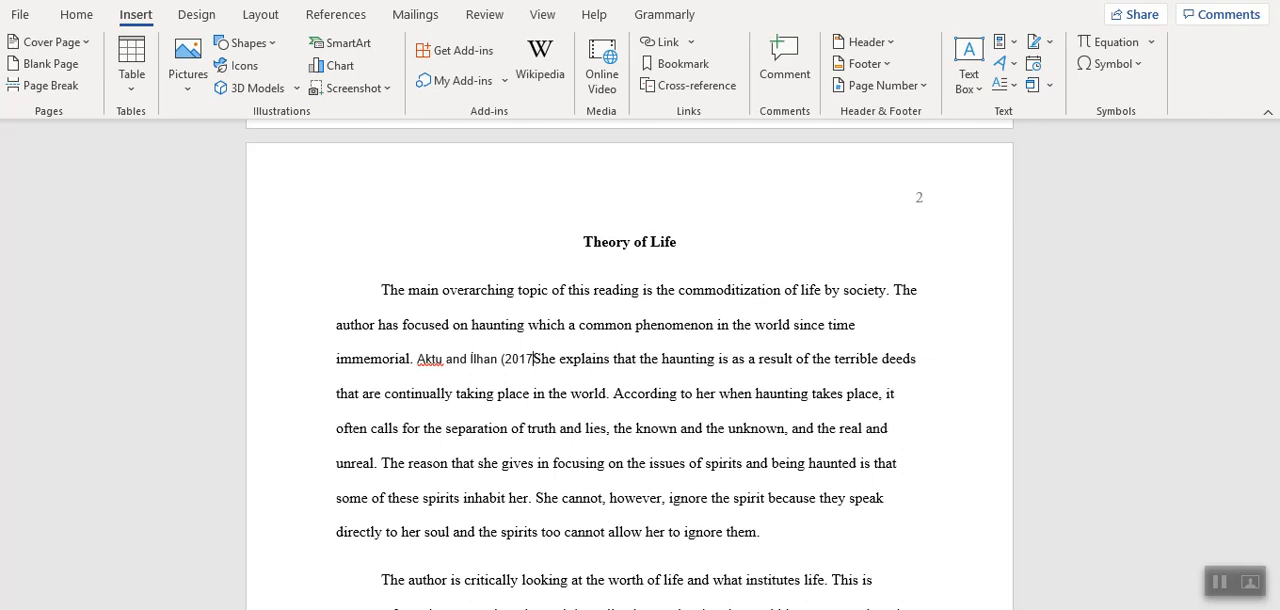
{"action": "type", "text": ")"}
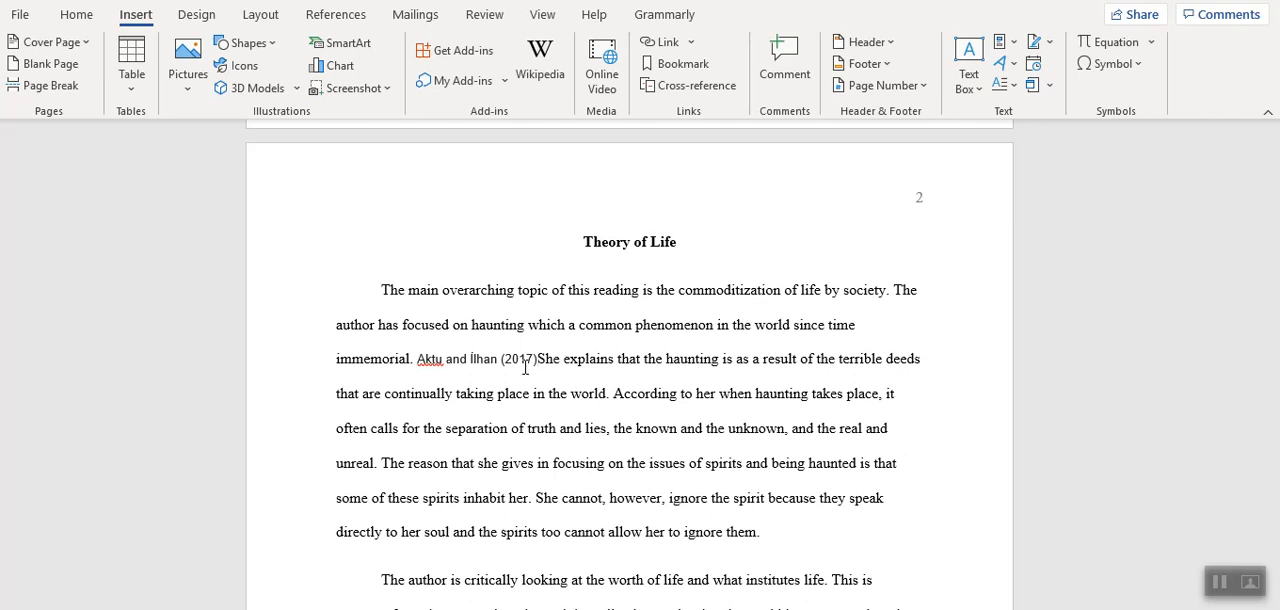
{"action": "type", "text": "(2017)"}
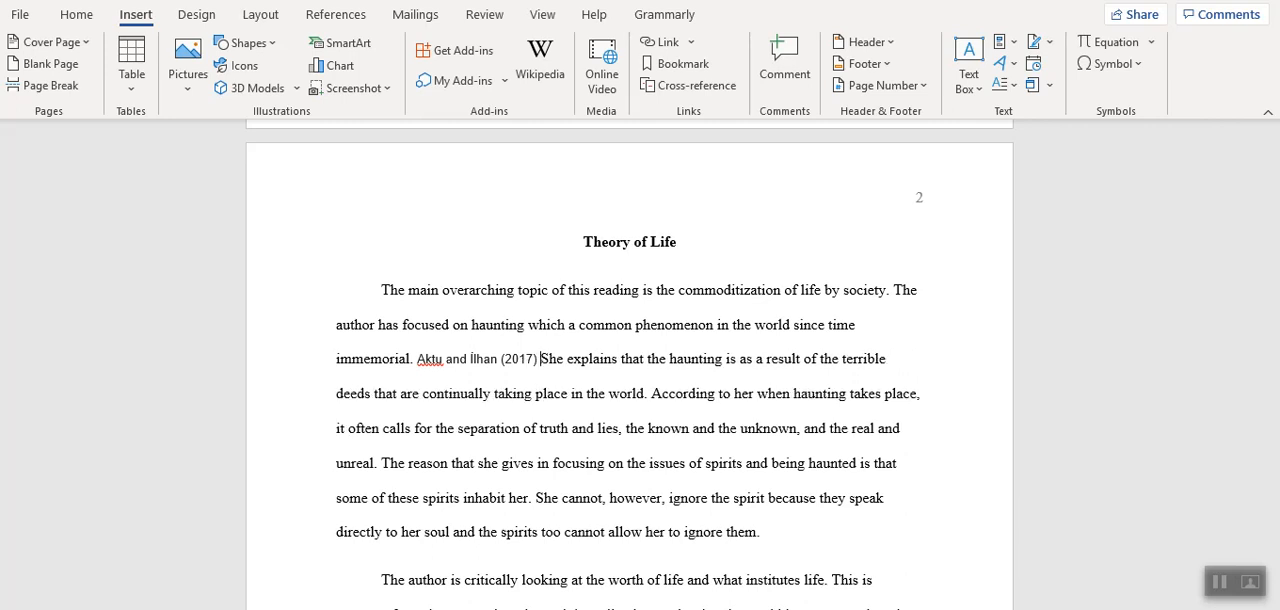
{"action": "type", "text": ", "}
{"action": "type", "text": "suggest"}
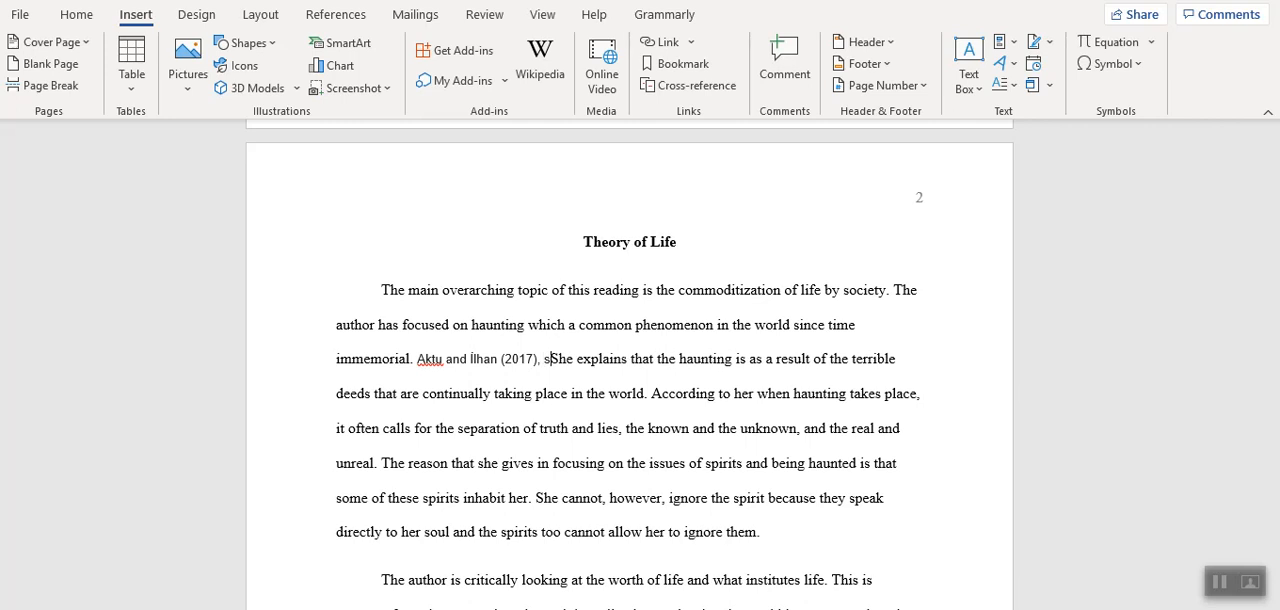
{"action": "type", "text": " that"}
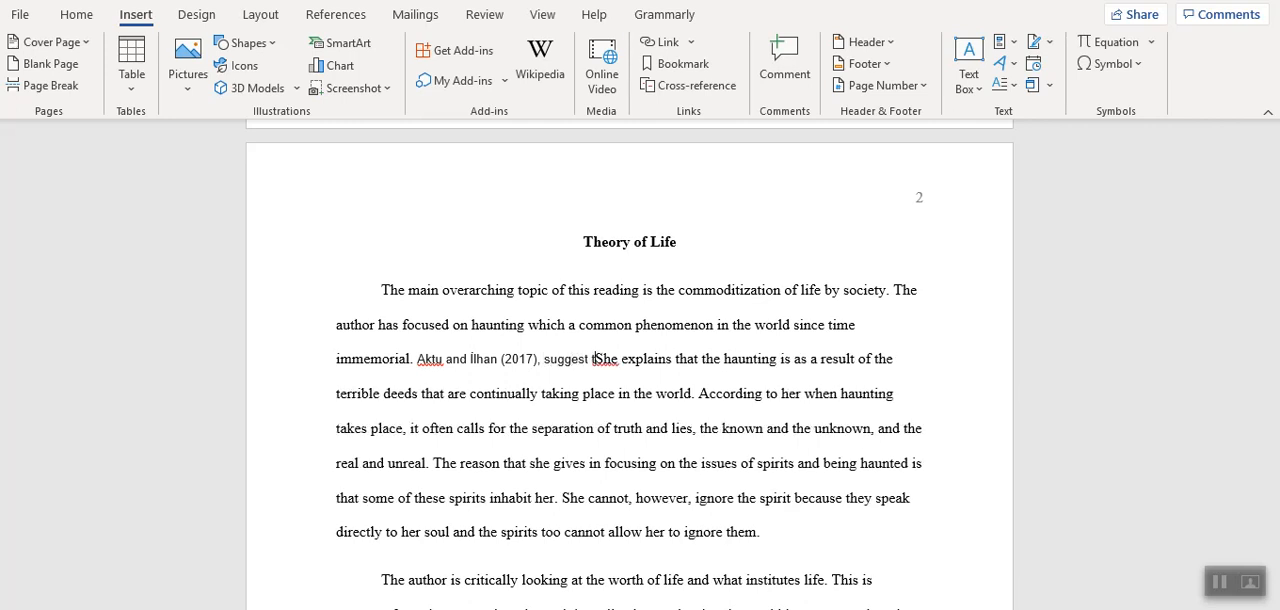
Continue the sentence after the in-text citation with ", suggest that" and delete the words "She explains that".
{"action": "key", "text": "Delete"}
{"action": "key", "text": "Delete"}
{"action": "key", "text": "Delete"}
{"action": "key", "text": "Delete"}
{"action": "key", "text": "Delete"}
{"action": "key", "text": "Delete"}
{"action": "key", "text": "Delete"}
{"action": "key", "text": "Delete"}
{"action": "key", "text": "Delete"}
{"action": "key", "text": "Delete"}
{"action": "key", "text": "Delete"}
{"action": "key", "text": "Delete"}
{"action": "key", "text": "Delete"}
{"action": "key", "text": "Delete"}
{"action": "key", "text": "Delete"}
{"action": "key", "text": "Delete"}
{"action": "key", "text": "Delete"}
{"action": "key", "text": "Delete"}
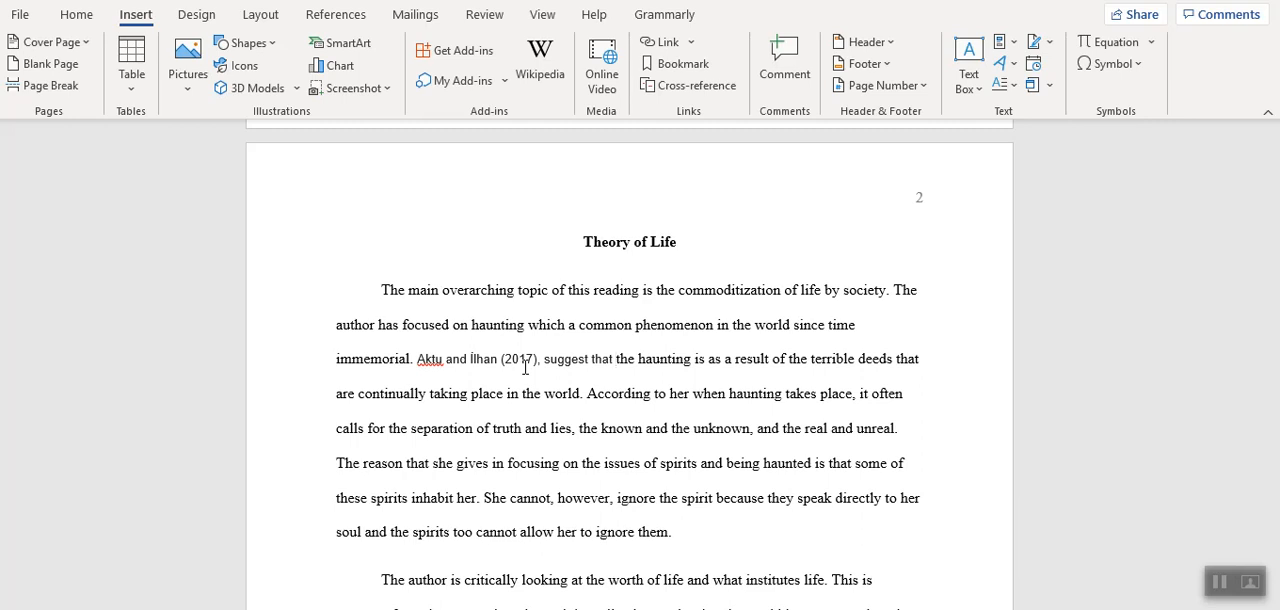
Insert the copied authors and year in parentheses after "narrativity, and narrative" in the second body paragraph, before the period.
{"action": "left_click_drag", "start_coordinate": [1272, 430], "coordinate": [1272, 521]}
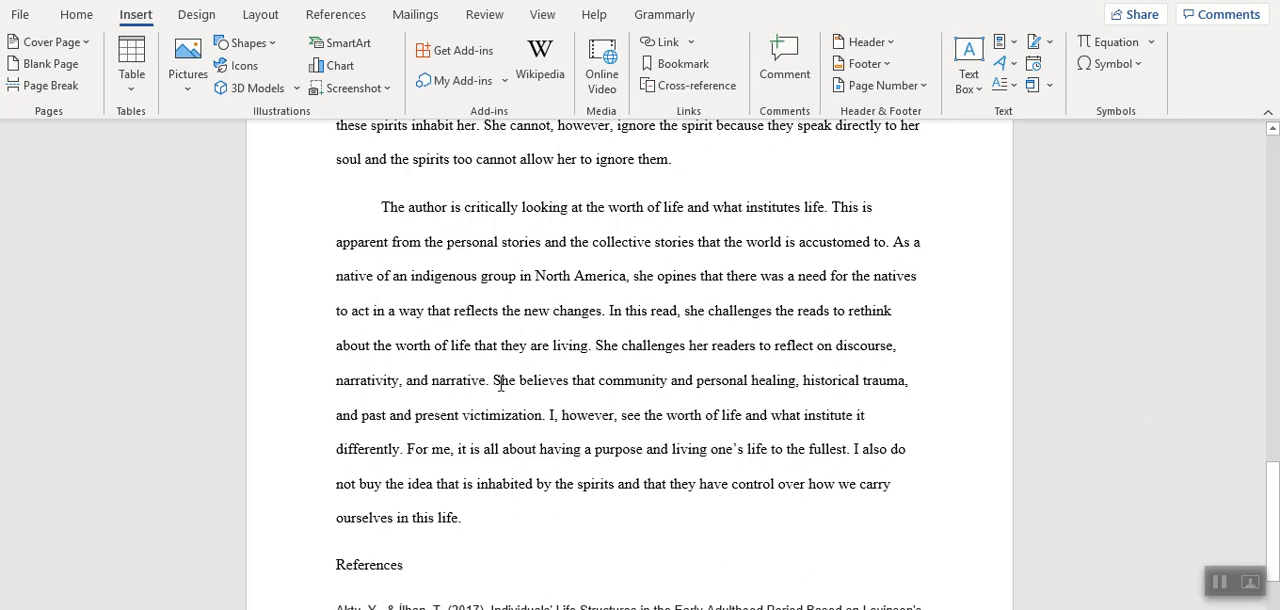
{"action": "type", "text": "("}
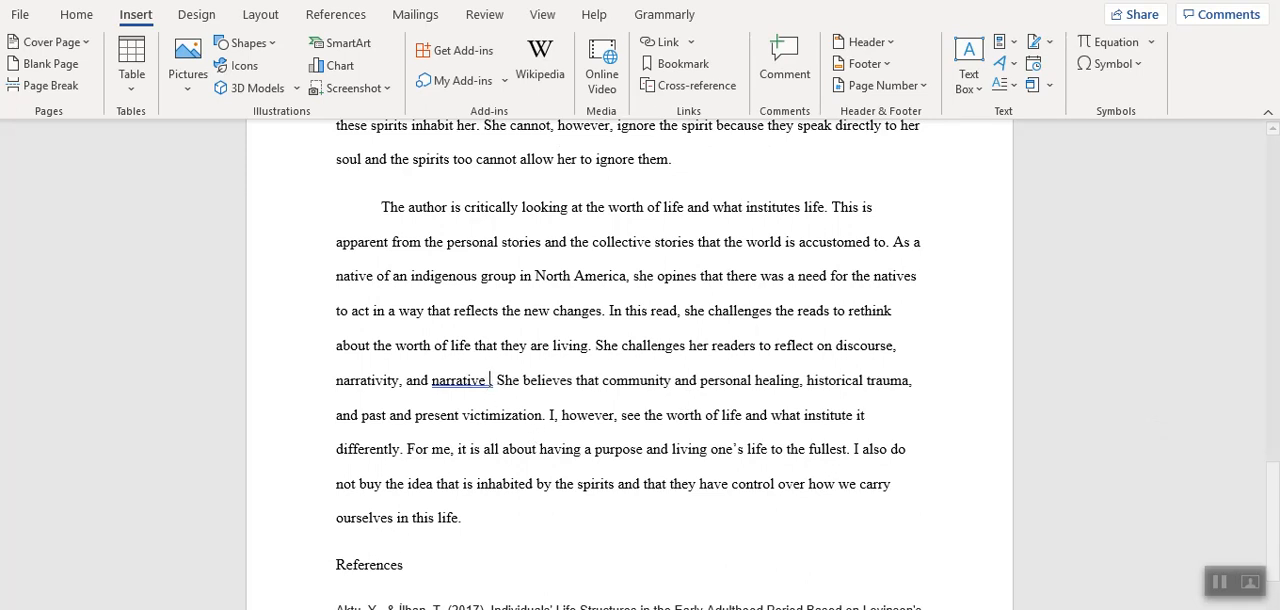
{"action": "key", "text": "ctrl+v"}
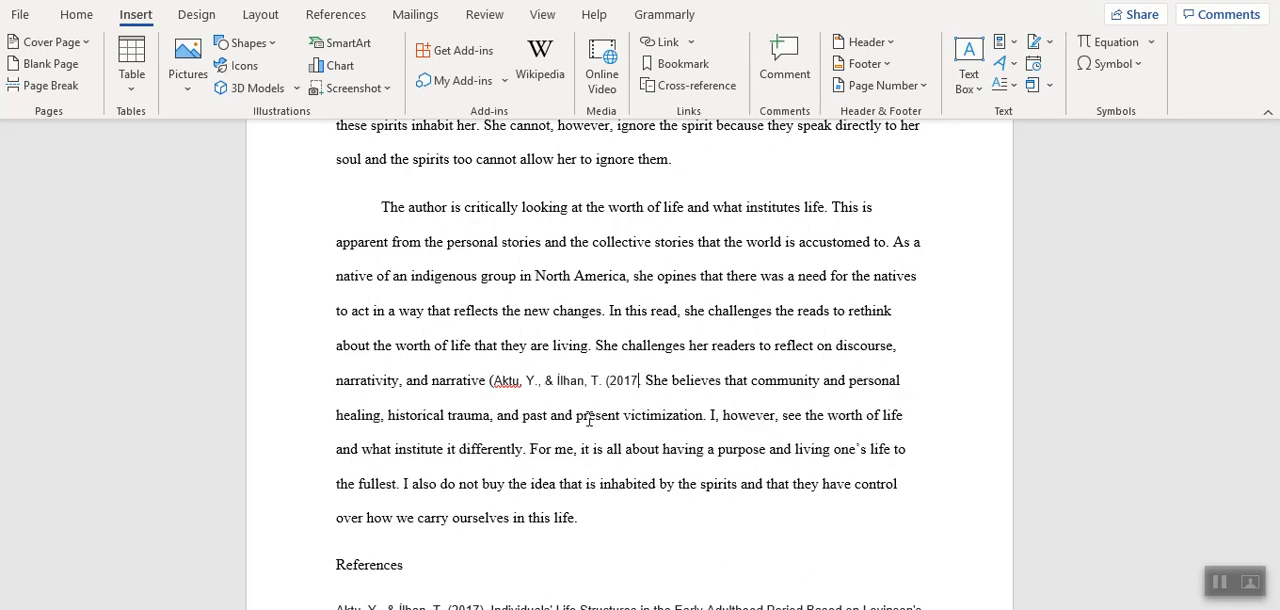
{"action": "type", "text": ")."}
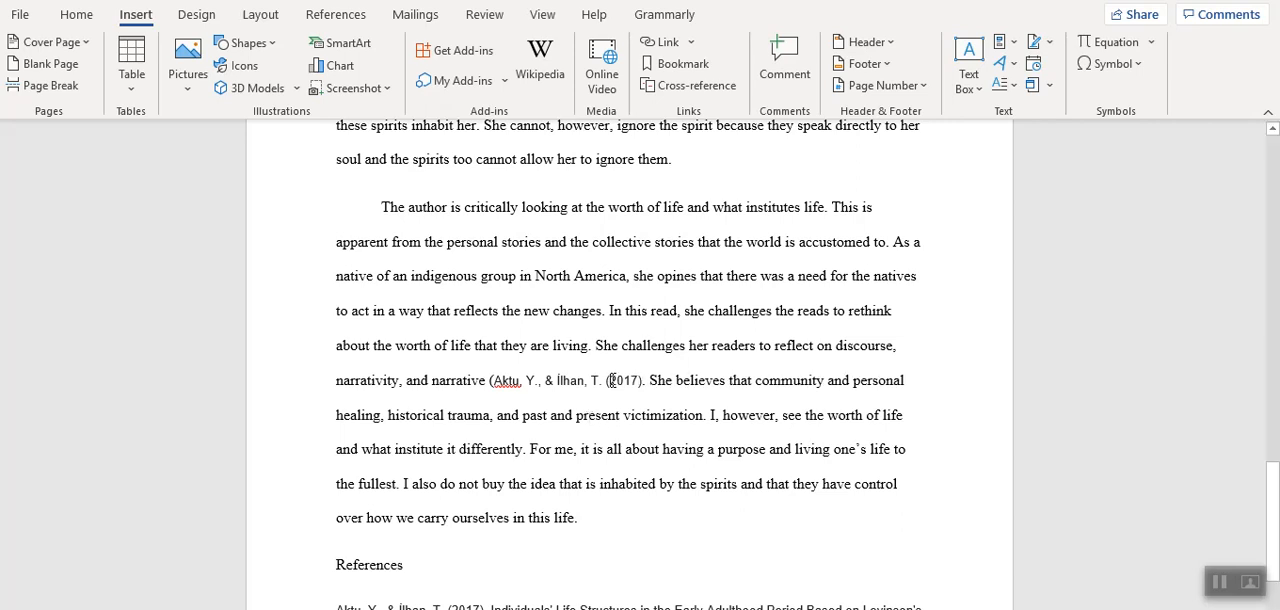
Reduce the parenthetical citation to the two surnames joined by "&" and ", 2017", removing the initials and the extra parenthesis.
{"action": "left_click", "coordinate": [610, 380]}
{"action": "key", "text": "BackSpace"}
{"action": "key", "text": "BackSpace"}
{"action": "key", "text": "BackSpace"}
{"action": "key", "text": "BackSpace"}
{"action": "key", "text": "BackSpace"}
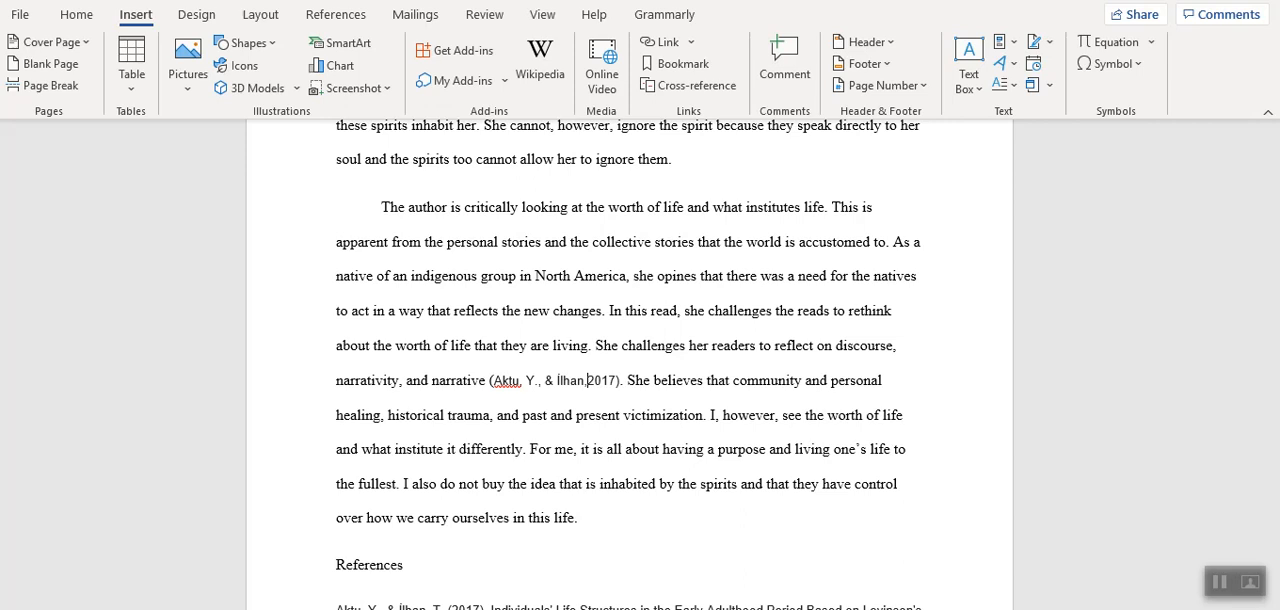
{"action": "left_click", "coordinate": [547, 380]}
{"action": "key", "text": "BackSpace"}
{"action": "key", "text": "BackSpace"}
{"action": "key", "text": "BackSpace"}
{"action": "key", "text": "BackSpace"}
{"action": "key", "text": "BackSpace"}
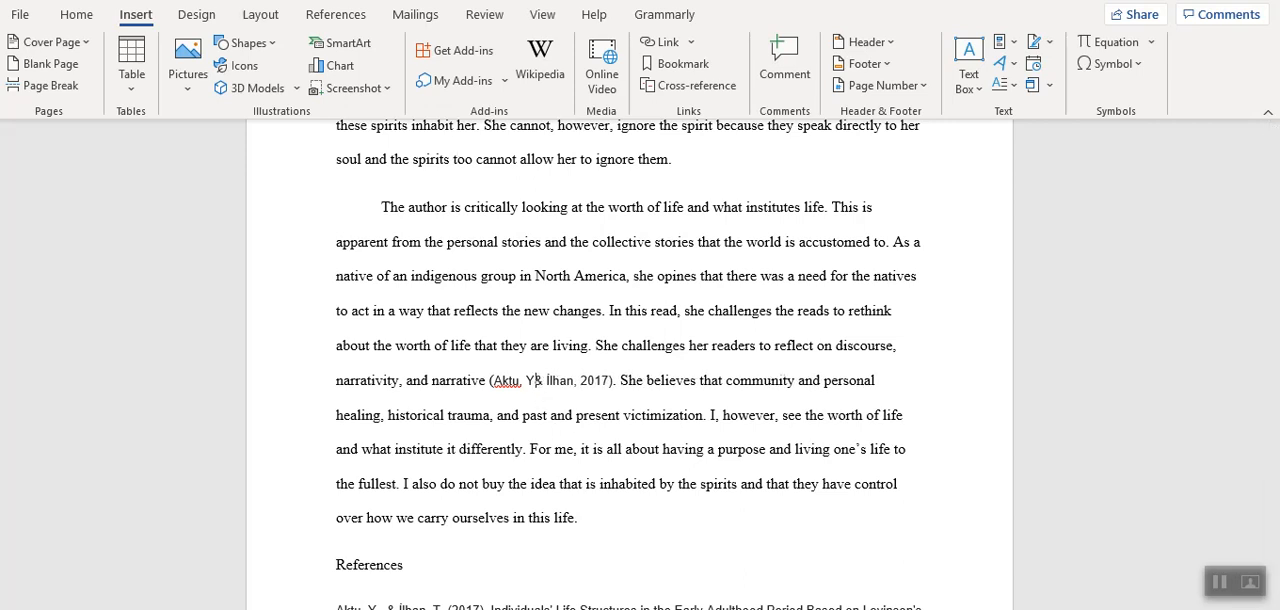
{"action": "key", "text": "BackSpace"}
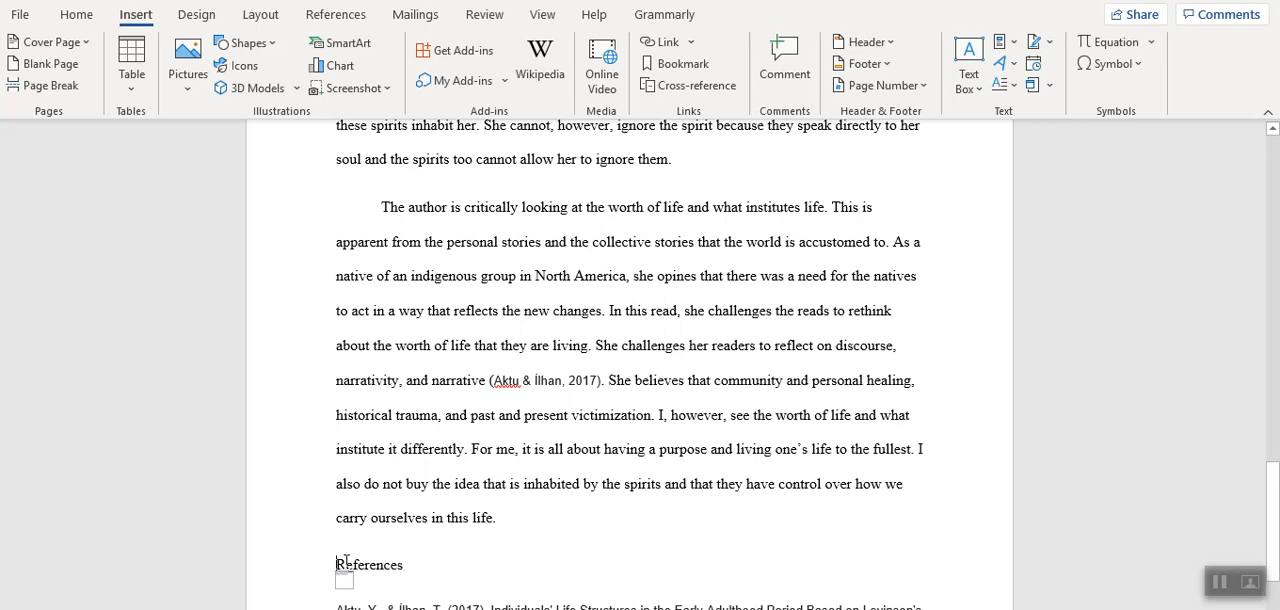
Center the "References" heading.
{"action": "left_click", "coordinate": [76, 14]}
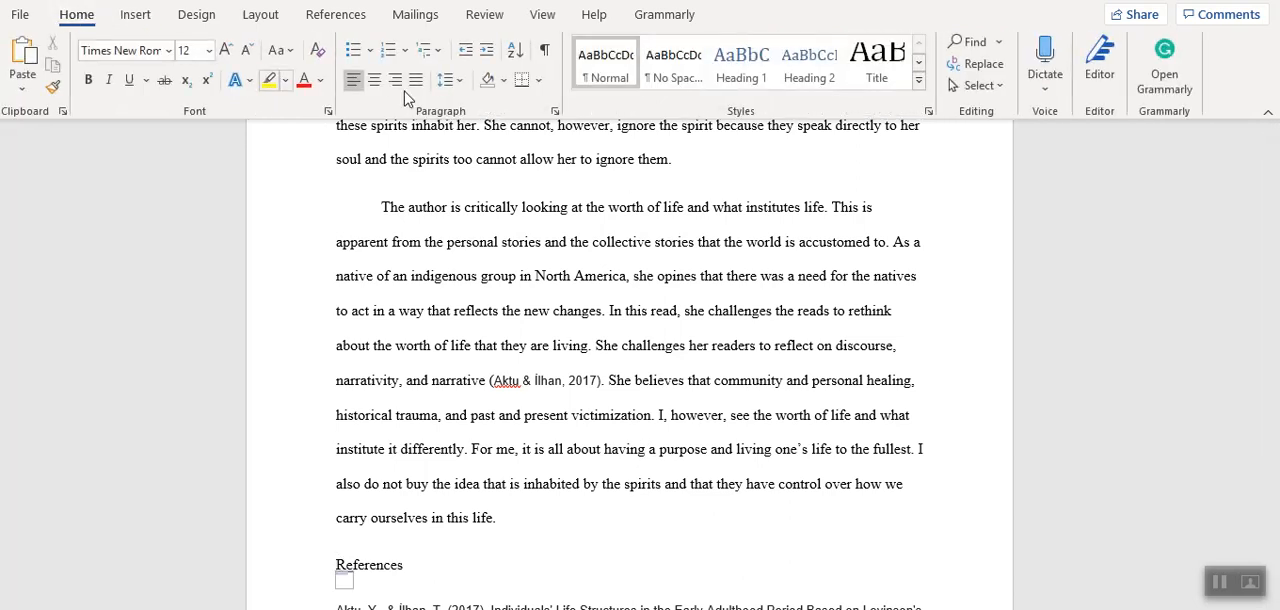
{"action": "left_click", "coordinate": [374, 80]}
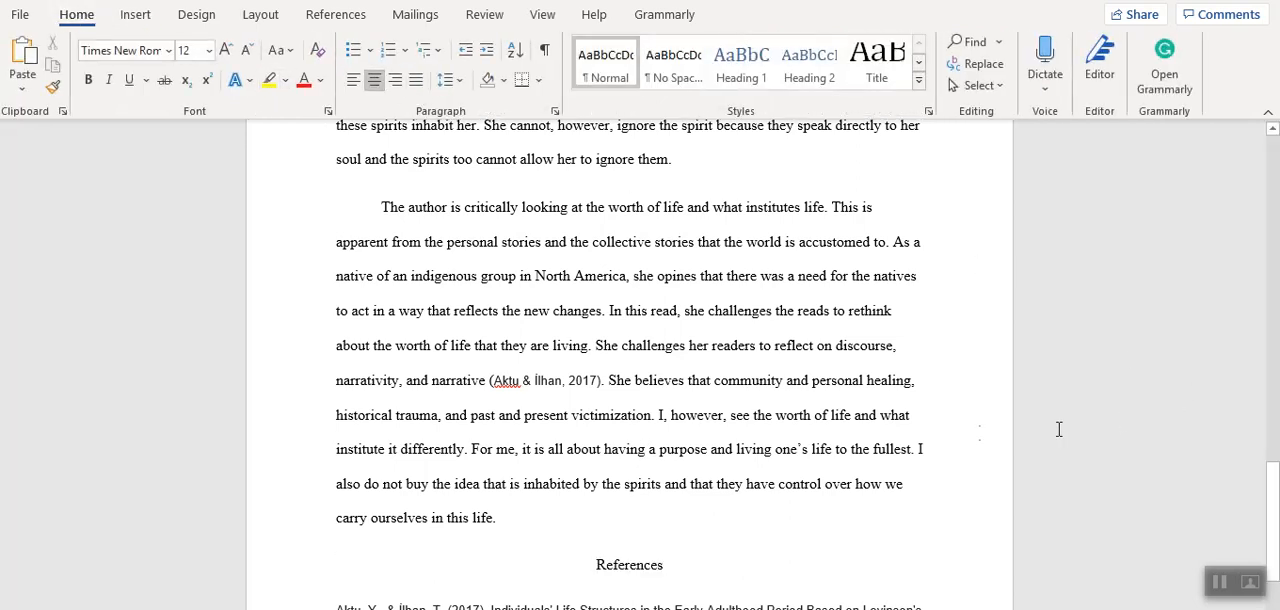
Set the text of the whole document to Times New Roman, size 12.
{"action": "key", "text": "ctrl+a"}
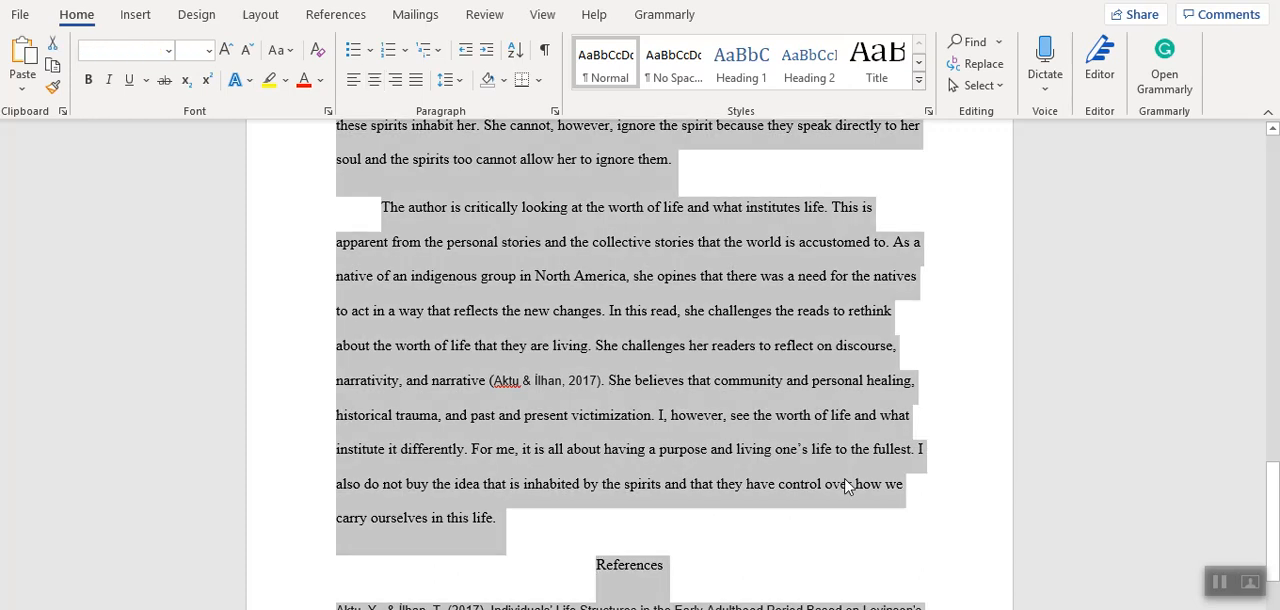
{"action": "left_click", "coordinate": [207, 51]}
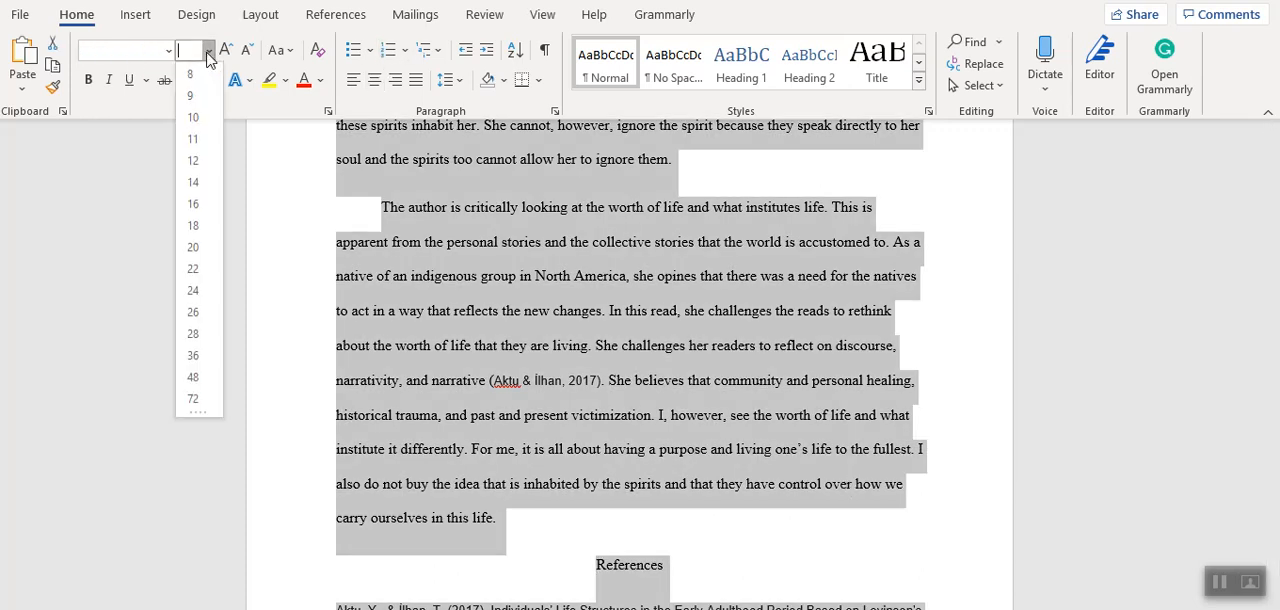
{"action": "left_click", "coordinate": [187, 164]}
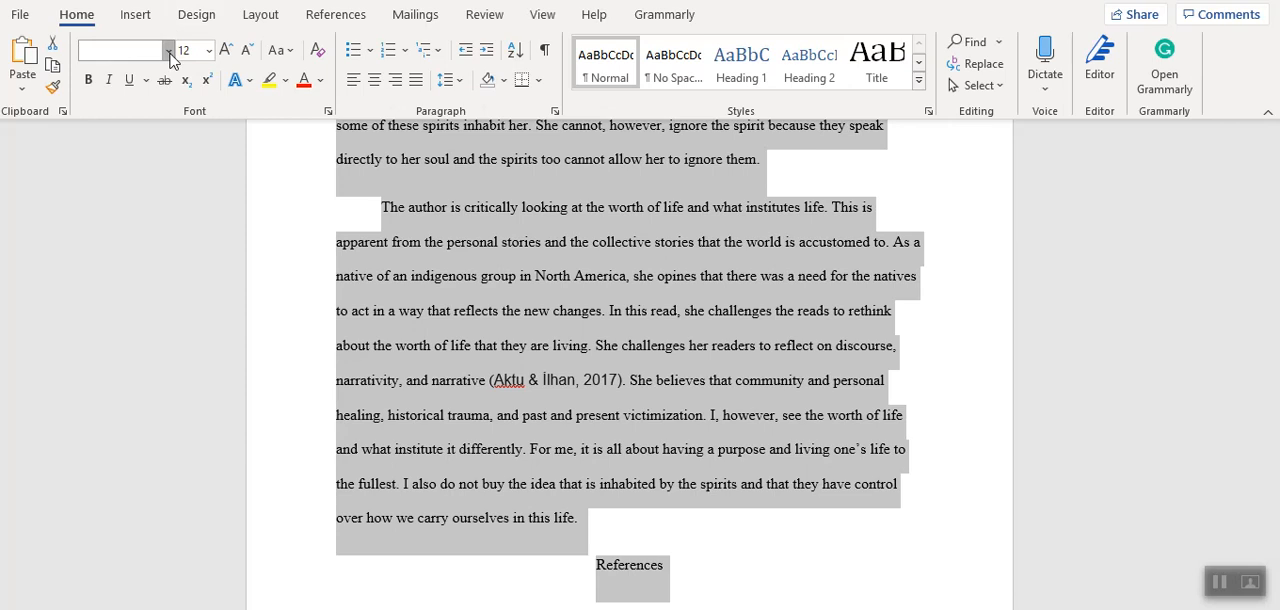
{"action": "left_click", "coordinate": [170, 50]}
{"action": "left_click", "coordinate": [146, 190]}
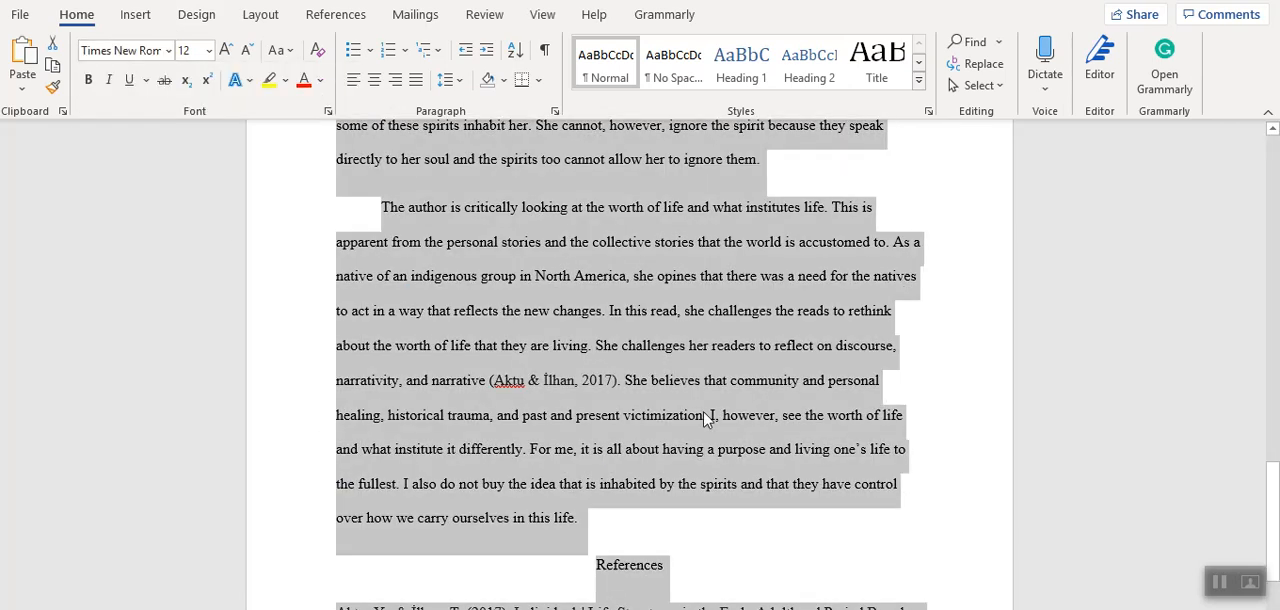
{"action": "left_click", "coordinate": [710, 416]}
Apply a hanging indent of 1.27 cm to the reference entry below "References".
{"action": "left_click_drag", "start_coordinate": [1272, 475], "coordinate": [1272, 510]}
{"action": "left_click_drag", "start_coordinate": [880, 512], "coordinate": [342, 457]}
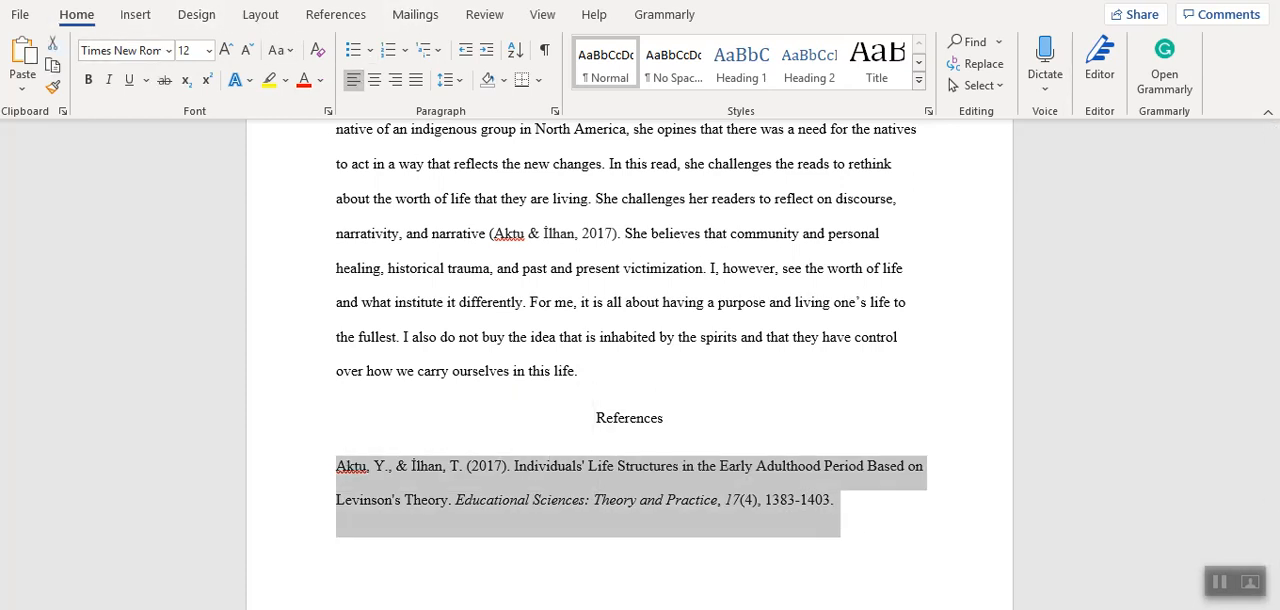
{"action": "left_click", "coordinate": [556, 112]}
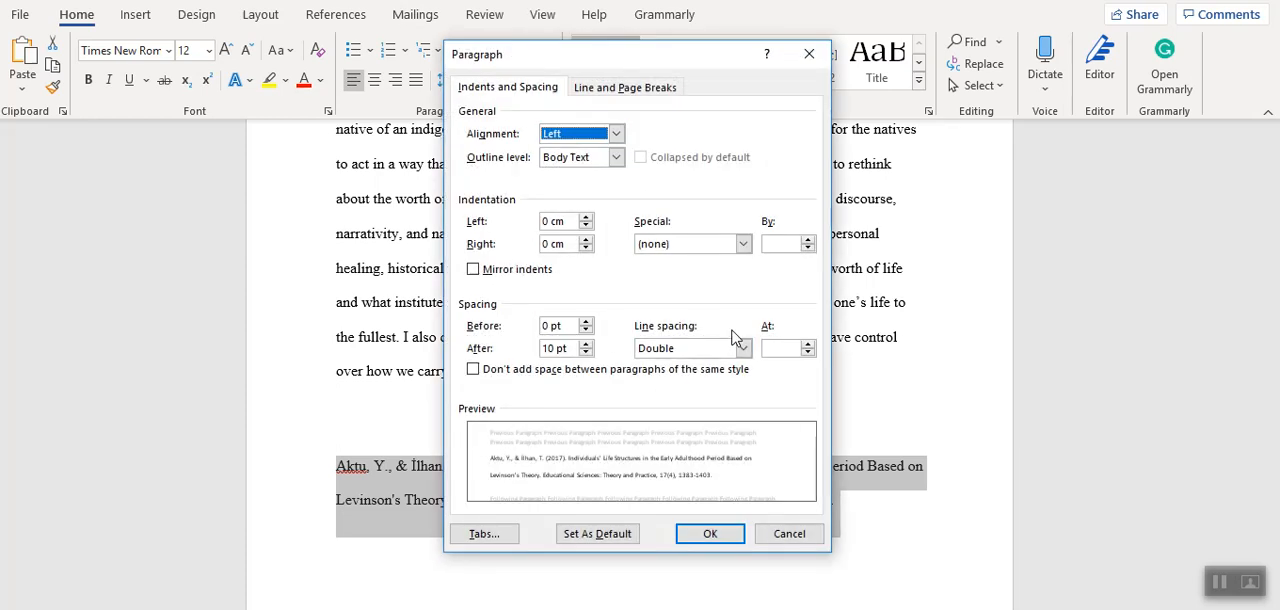
{"action": "left_click", "coordinate": [743, 244]}
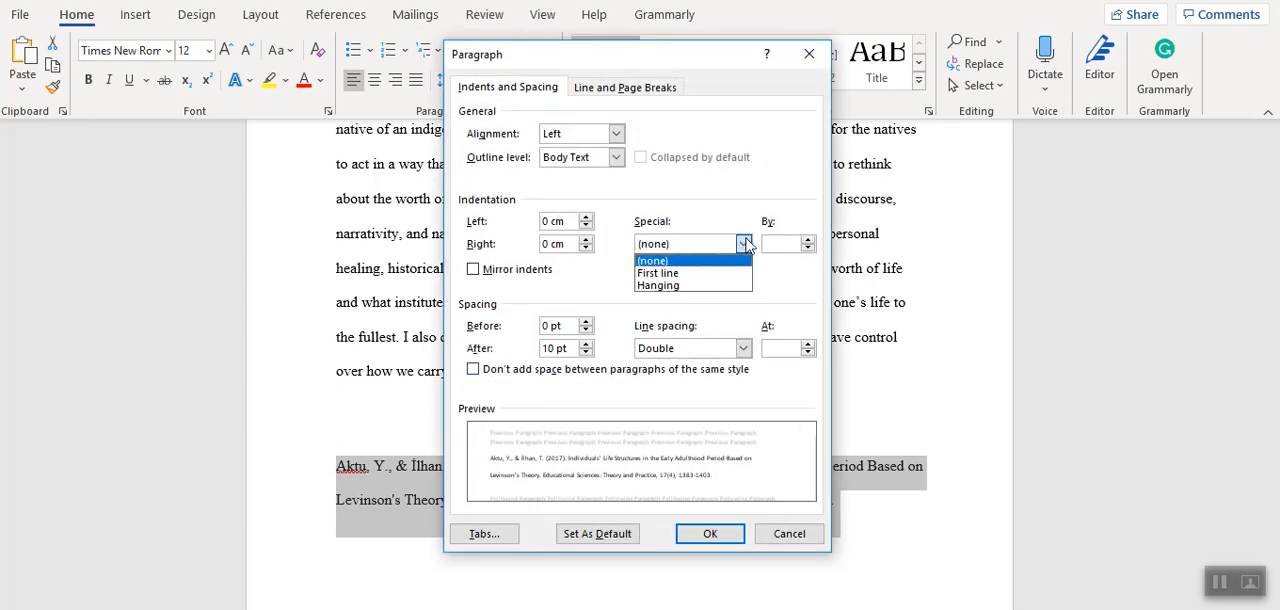
{"action": "left_click", "coordinate": [727, 287]}
{"action": "left_click", "coordinate": [708, 533]}
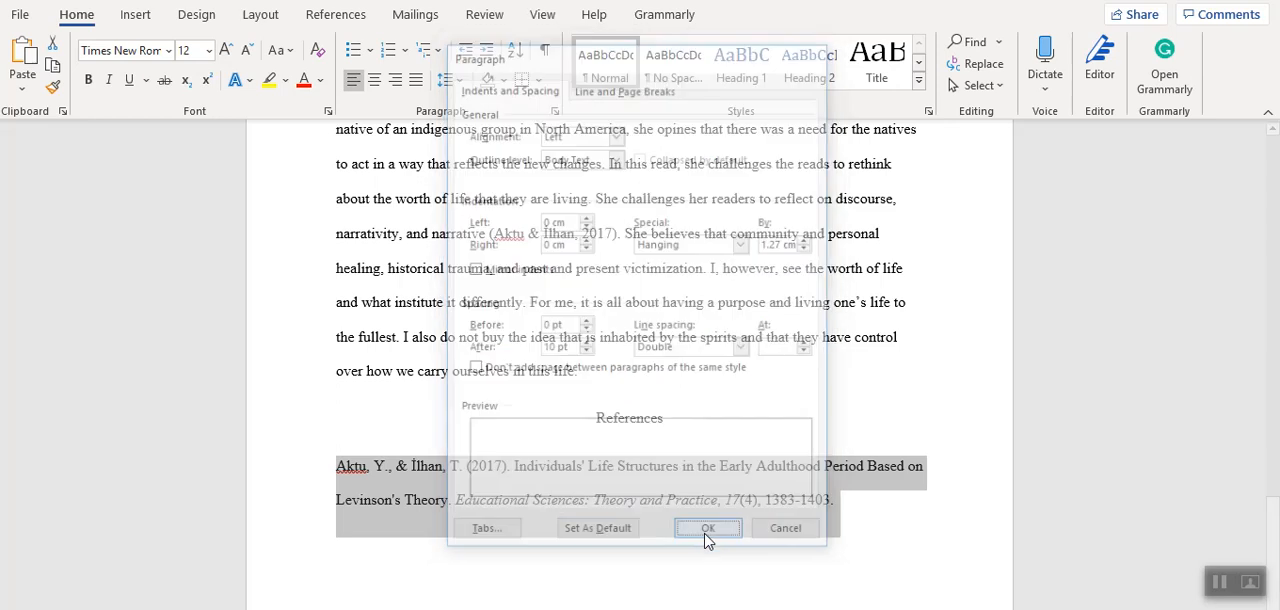
{"action": "left_click", "coordinate": [714, 551]}
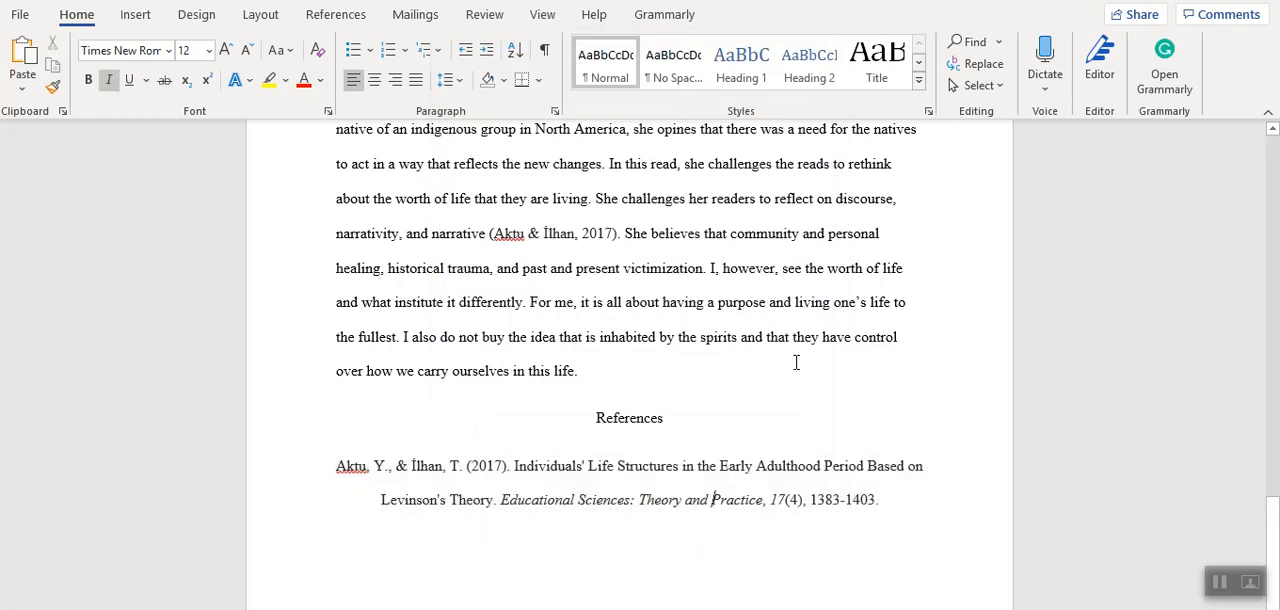
{"action": "mouse_move", "coordinate": [1273, 540]}
{"action": "left_mouse_down"}
{"action": "mouse_move", "coordinate": [1273, 470]}
{"action": "mouse_move", "coordinate": [1273, 543]}
{"action": "left_mouse_up"}
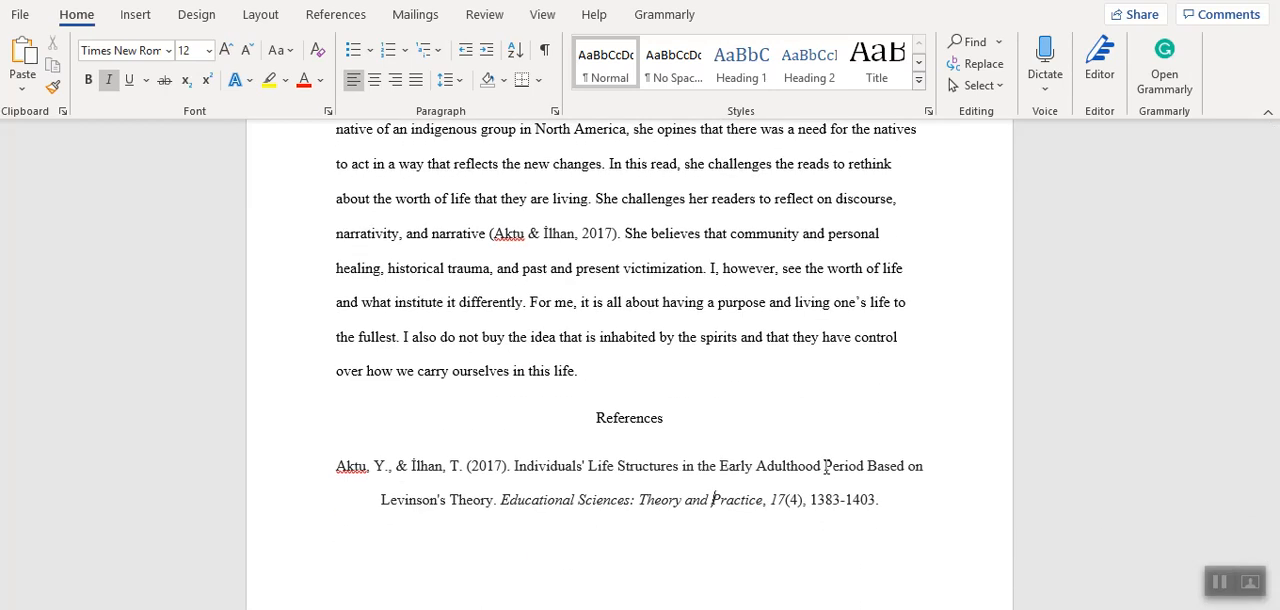
Insert a page break before the "References" heading to start it on a new page.
{"action": "left_click", "coordinate": [596, 418]}
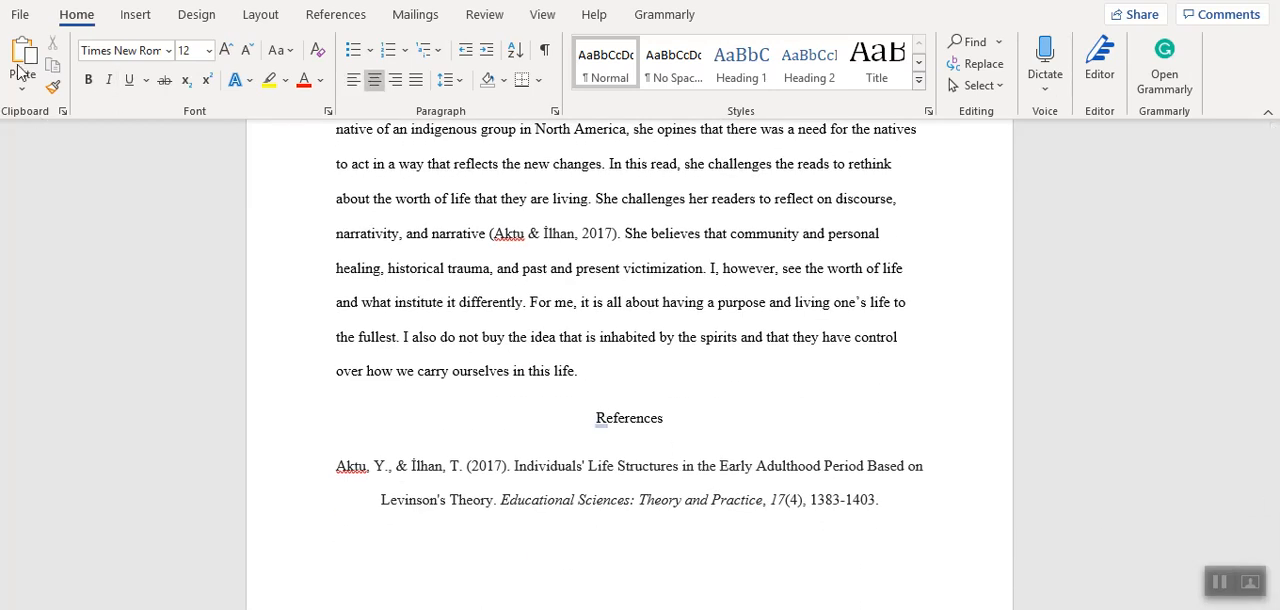
{"action": "left_click", "coordinate": [130, 16]}
{"action": "left_click", "coordinate": [42, 85]}
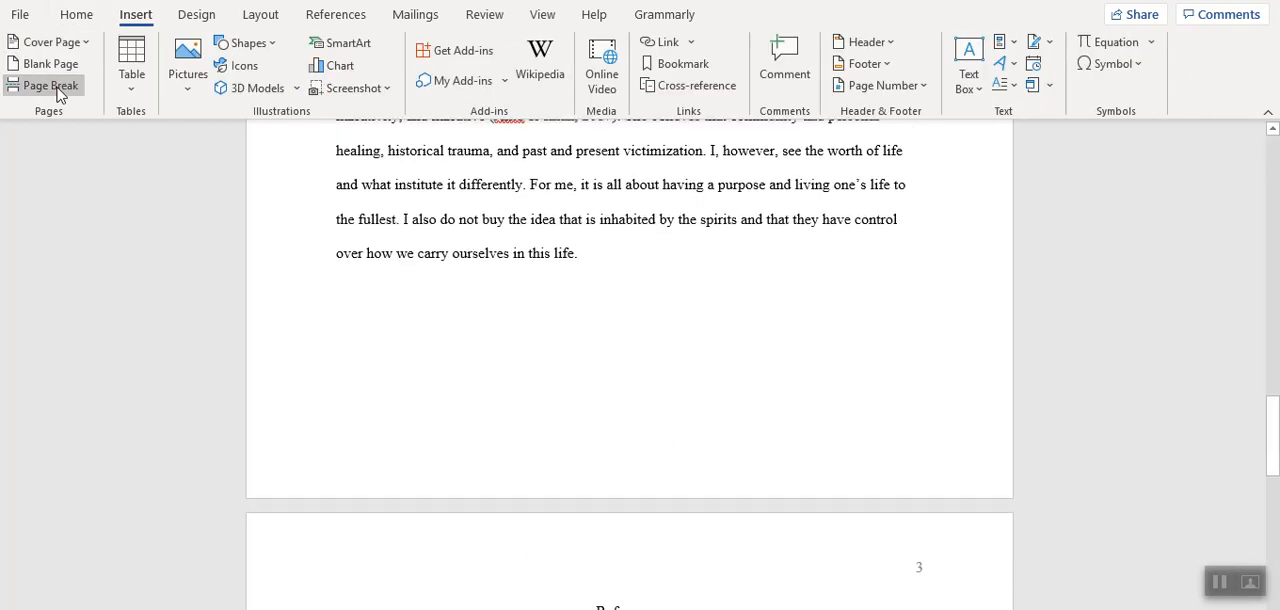
Check the essay's spelling and grammar with the built-in Editor, and close it again.
{"action": "left_click_drag", "start_coordinate": [1273, 467], "coordinate": [1272, 422]}
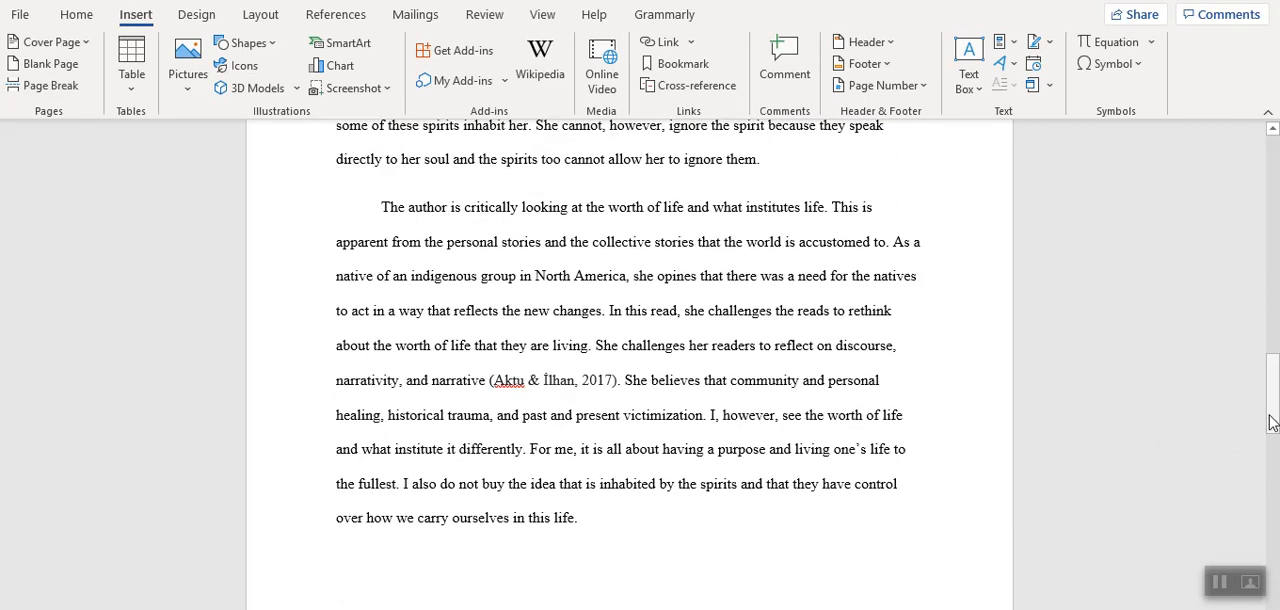
{"action": "key", "text": "F7"}
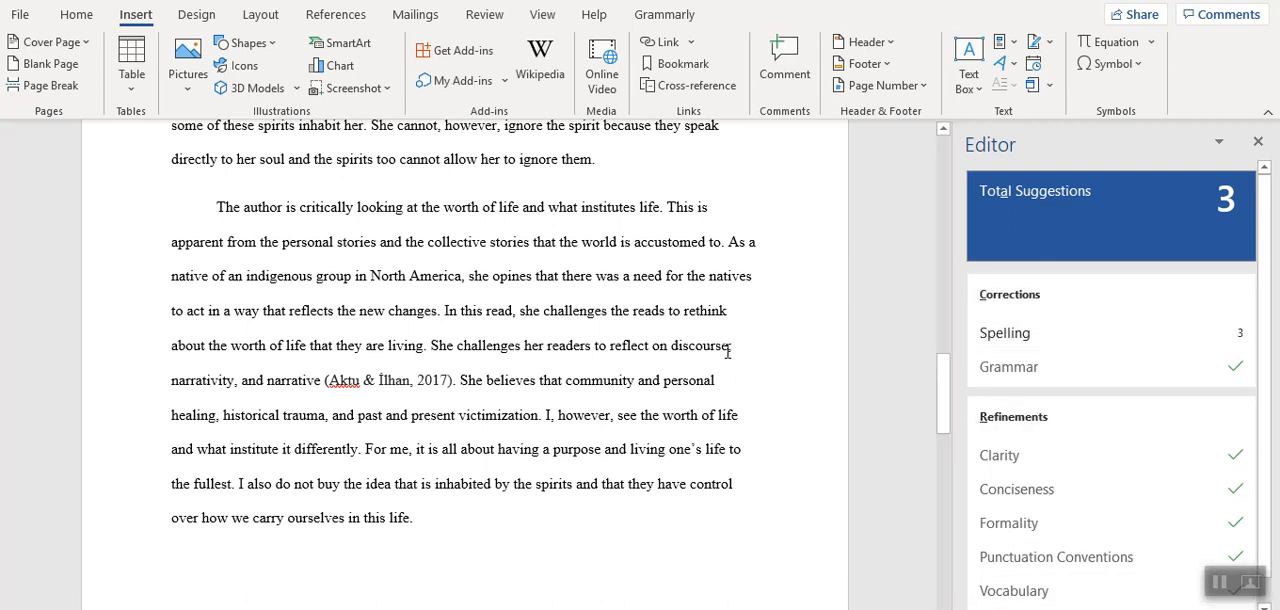
{"action": "left_click", "coordinate": [1258, 143]}
Open Grammarly and resolve the inconsistent punctuation suggestion by updating all apostrophes and quotation marks to the "straight" style.
{"action": "left_click", "coordinate": [72, 14]}
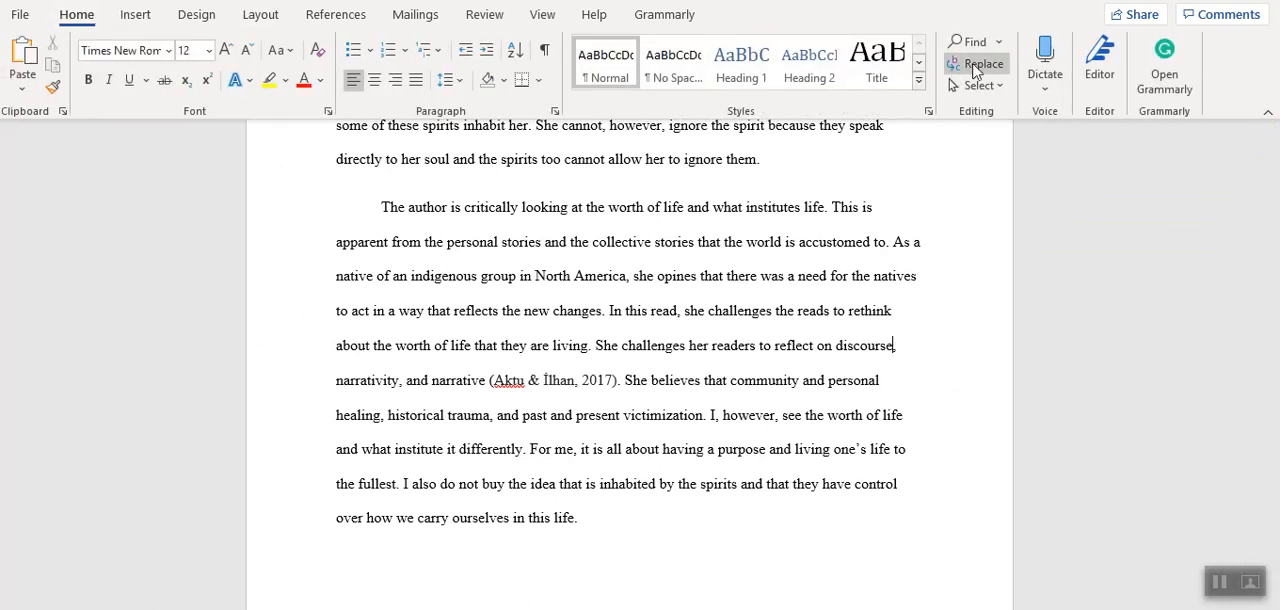
{"action": "left_click", "coordinate": [1163, 76]}
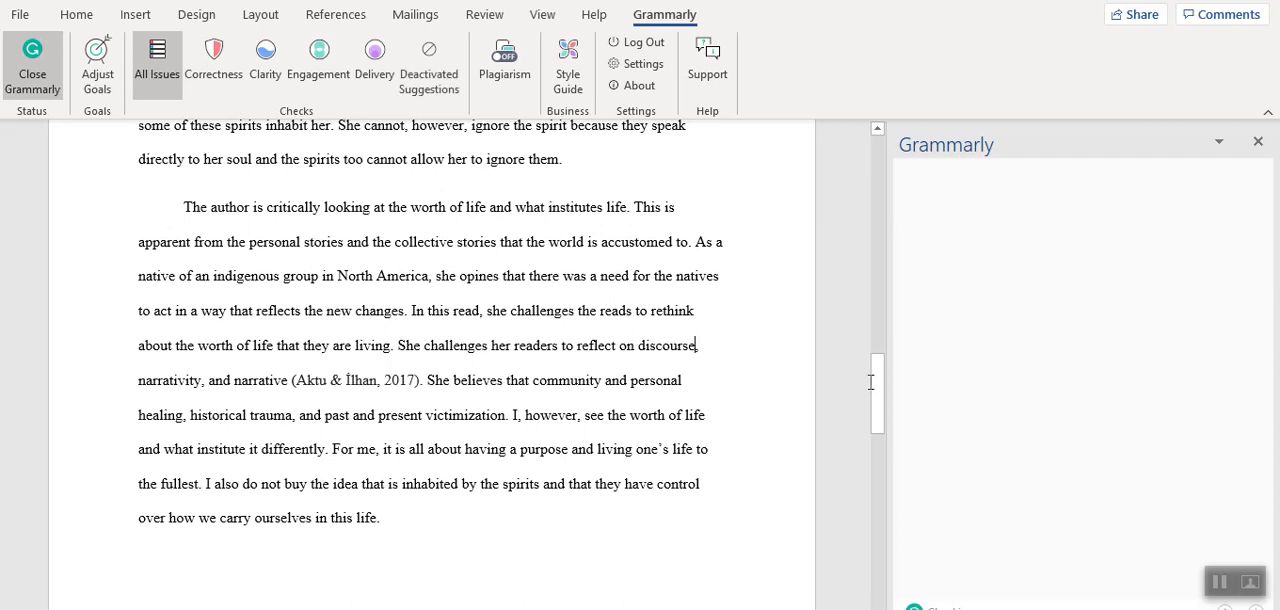
{"action": "left_click_drag", "start_coordinate": [876, 380], "coordinate": [860, 194]}
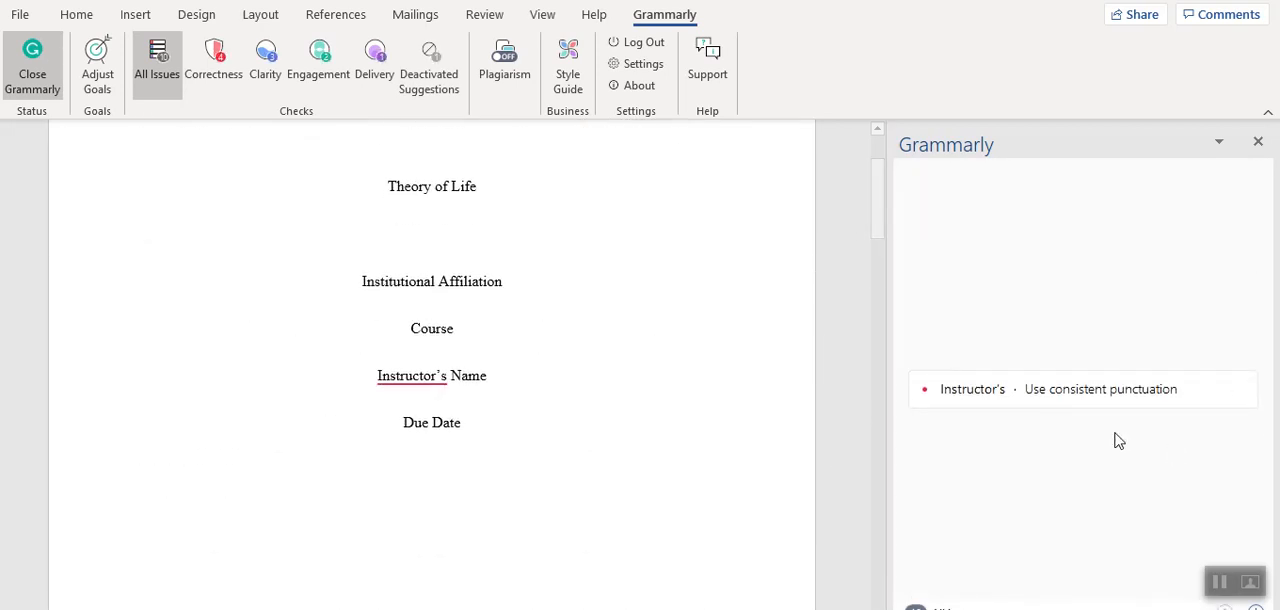
{"action": "left_click", "coordinate": [1045, 391]}
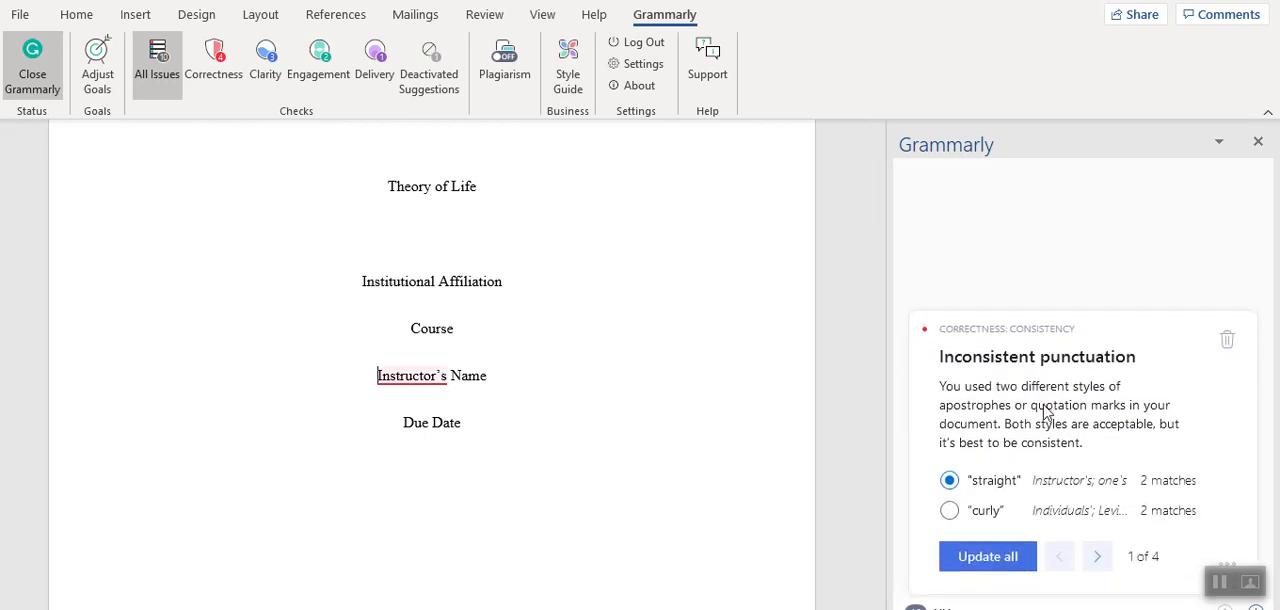
{"action": "left_click", "coordinate": [1005, 556]}
{"action": "left_click_drag", "start_coordinate": [877, 212], "coordinate": [875, 376]}
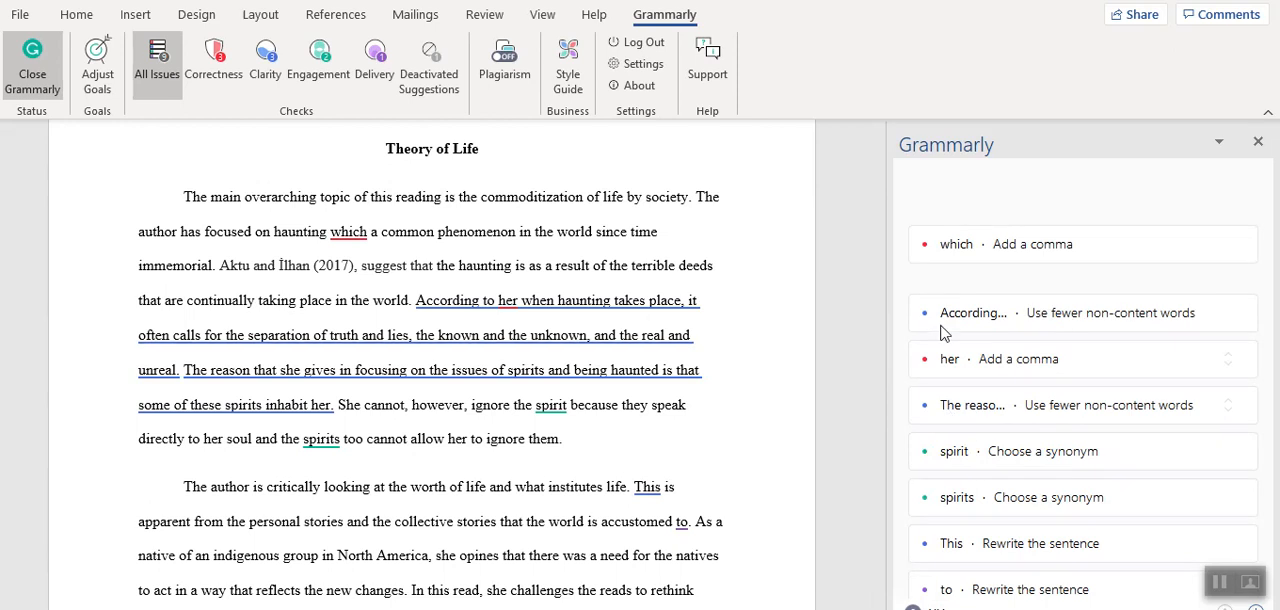
Accept the Grammarly comma before "which" and dismiss the wordiness suggestion for the sentence beginning "According to her".
{"action": "left_click", "coordinate": [960, 258]}
{"action": "left_click", "coordinate": [966, 272]}
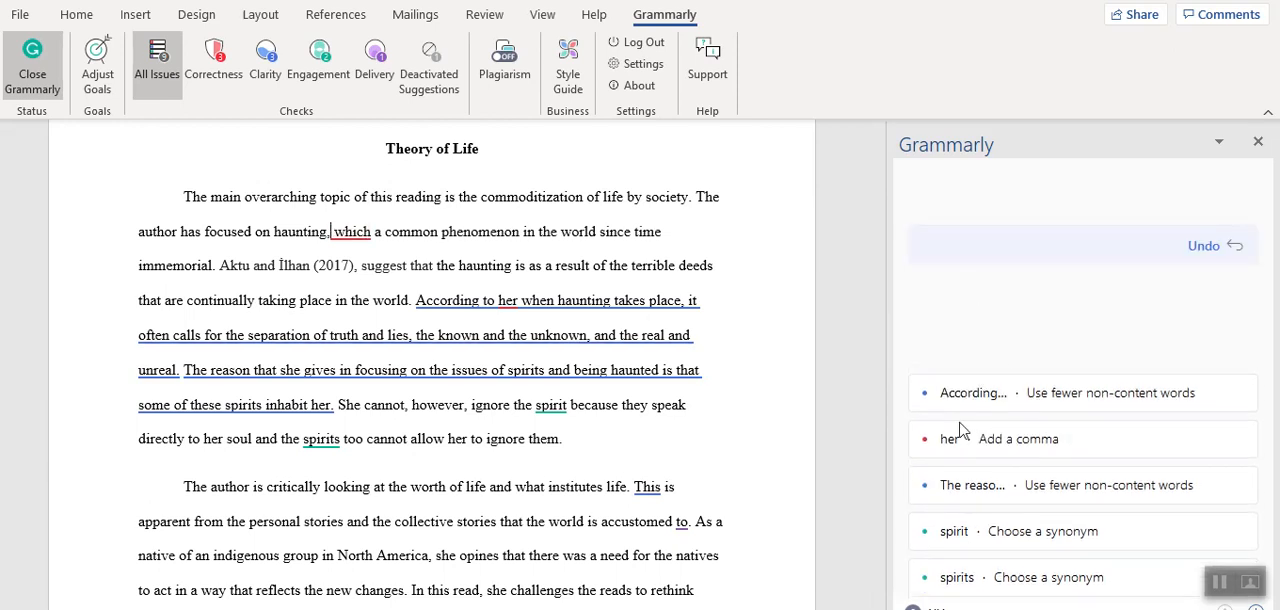
{"action": "left_click", "coordinate": [968, 332]}
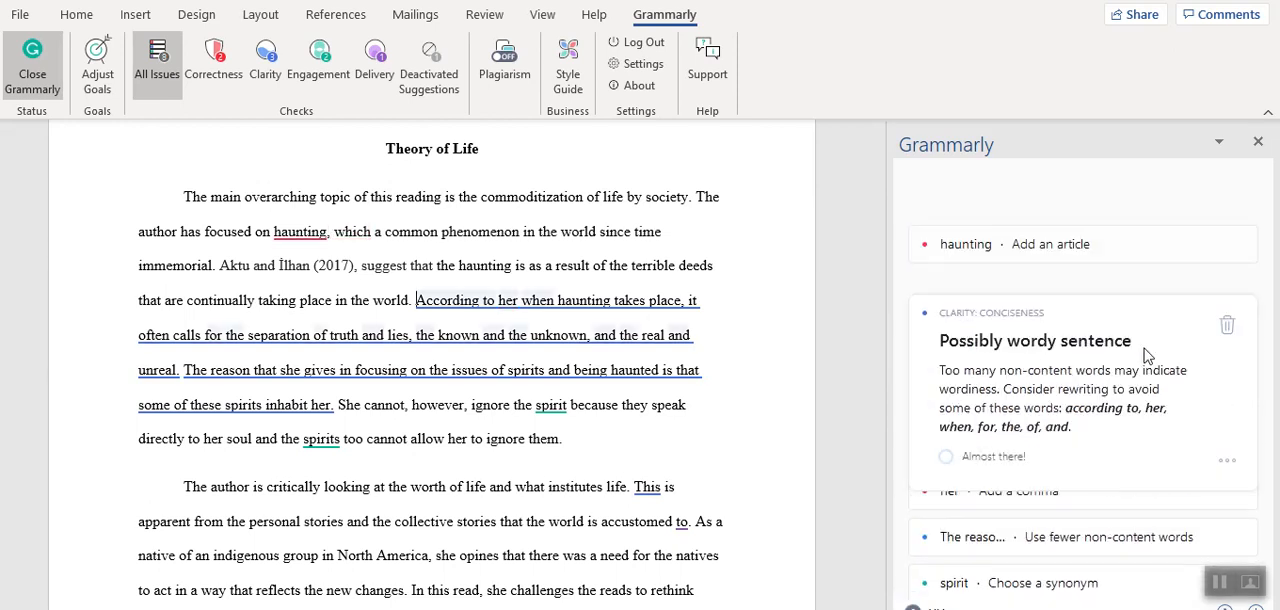
{"action": "left_click", "coordinate": [1223, 323]}
Accept the Grammarly corrections "the haunting" and the comma after "According to her" in the first paragraph.
{"action": "left_click", "coordinate": [1020, 249]}
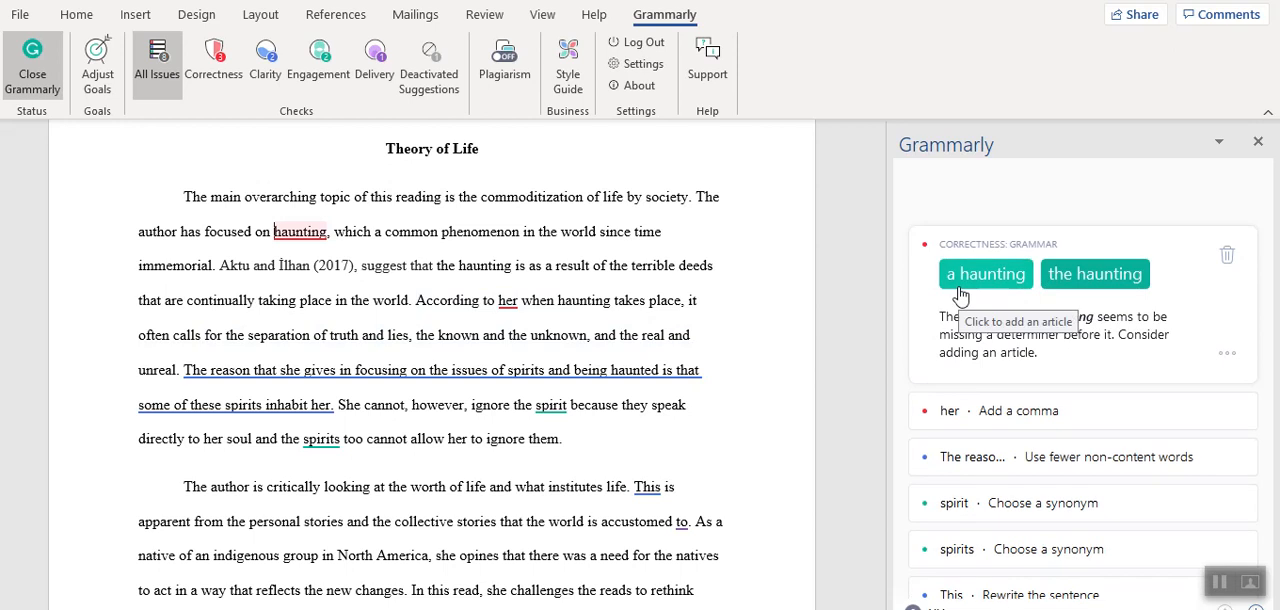
{"action": "left_click", "coordinate": [1082, 290]}
{"action": "left_click", "coordinate": [1030, 325]}
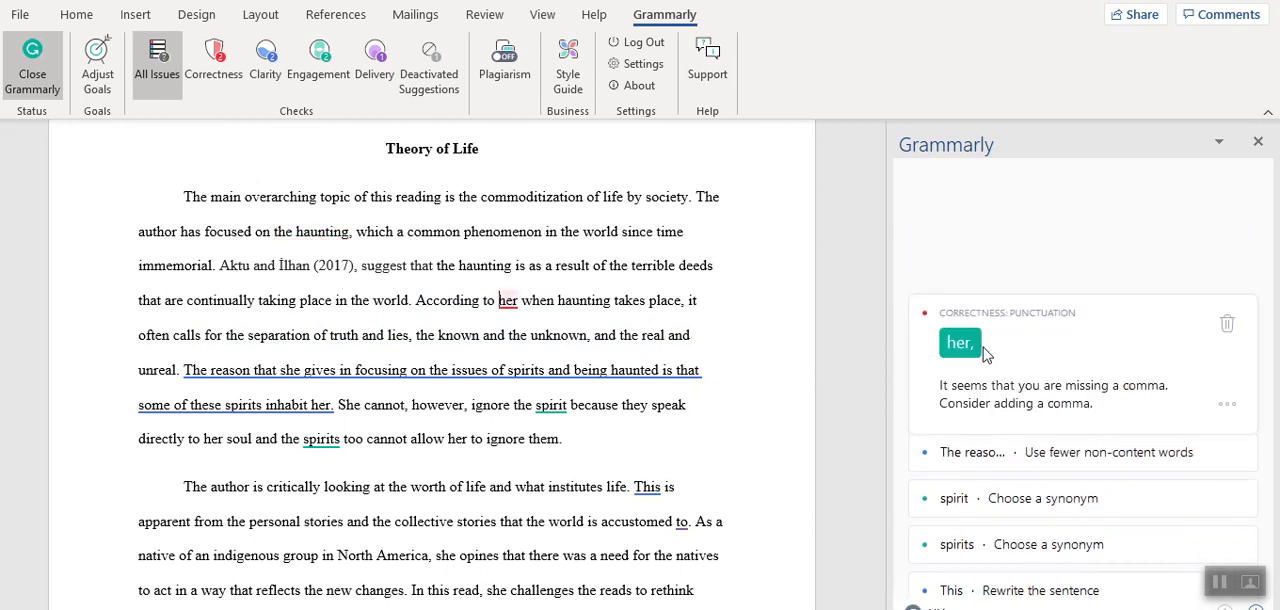
{"action": "left_click", "coordinate": [922, 347]}
Dismiss the wordiness suggestion for the sentence beginning "The reason that she gives" and the synonym suggestion for "spirit".
{"action": "left_click", "coordinate": [1001, 397]}
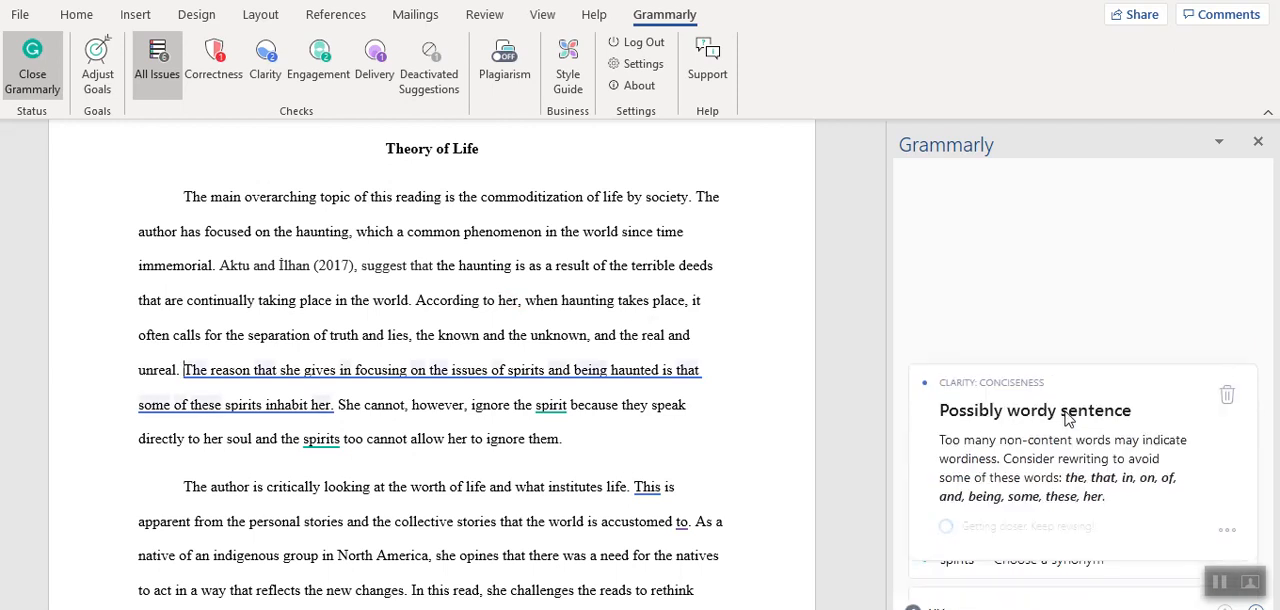
{"action": "left_click", "coordinate": [1234, 404]}
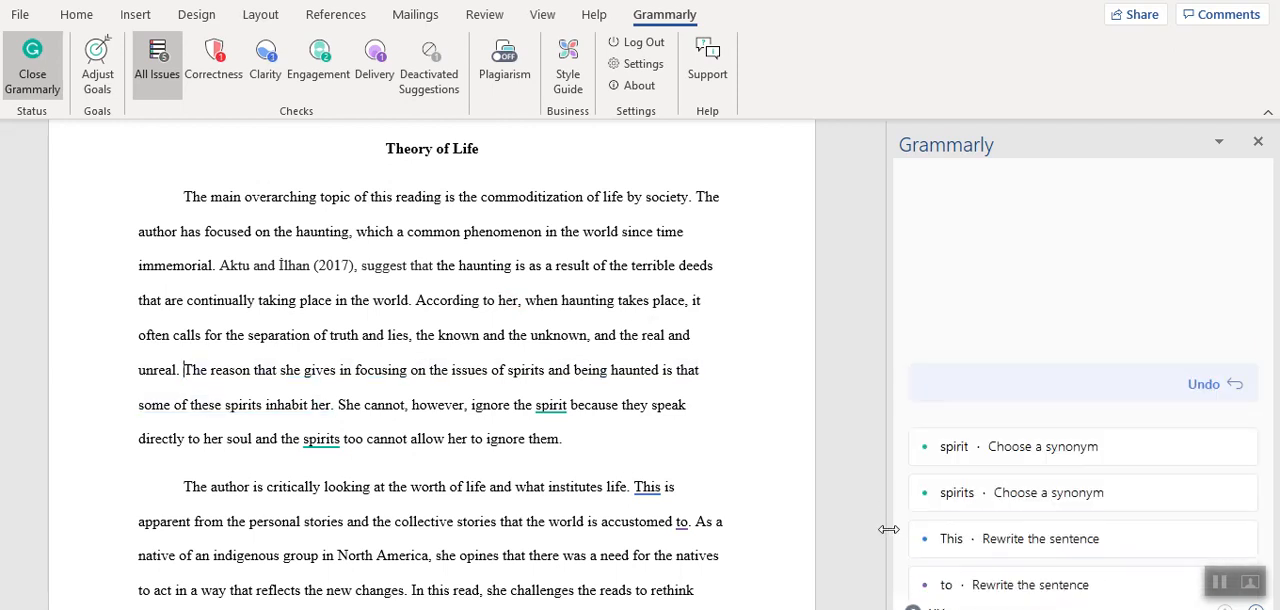
{"action": "left_click", "coordinate": [969, 447]}
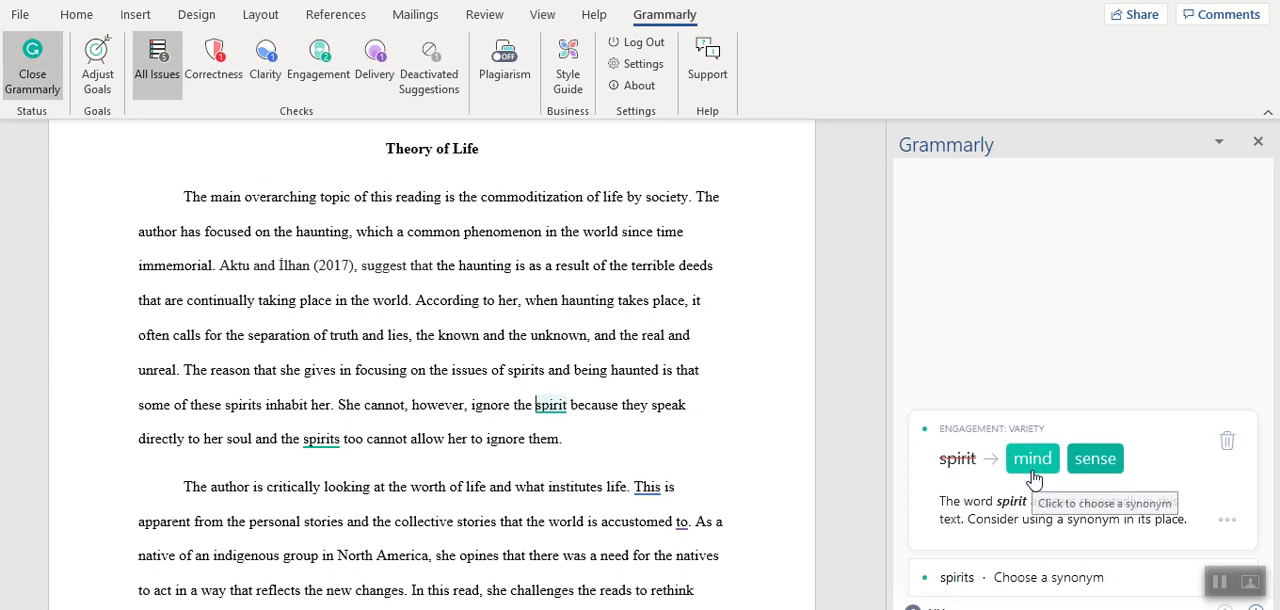
{"action": "left_click", "coordinate": [1226, 441]}
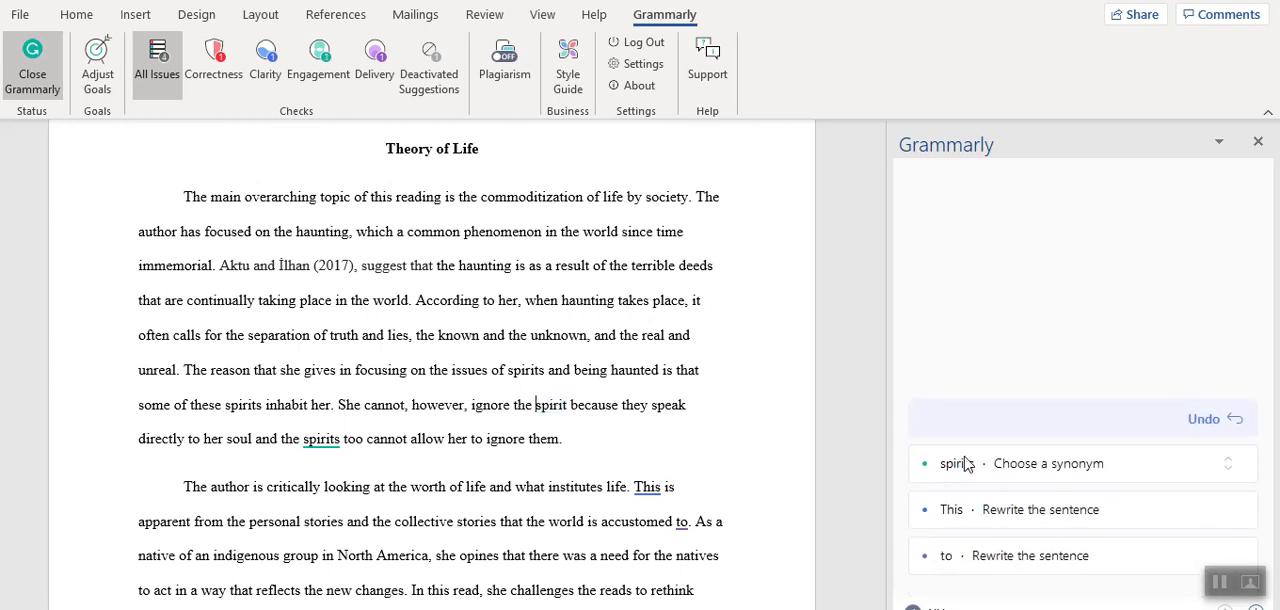
Replace "spirits" with the suggested synonym "senses" and dismiss the unclear antecedent suggestion for "This".
{"action": "left_click", "coordinate": [969, 478]}
{"action": "left_click", "coordinate": [1052, 494]}
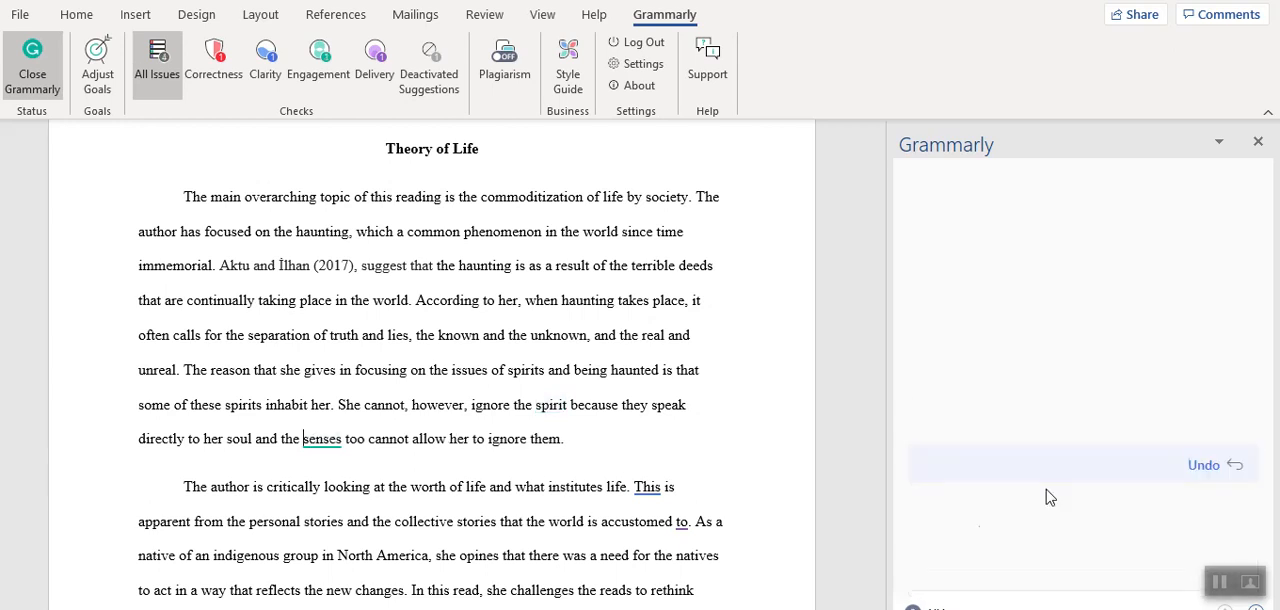
{"action": "left_click", "coordinate": [945, 497]}
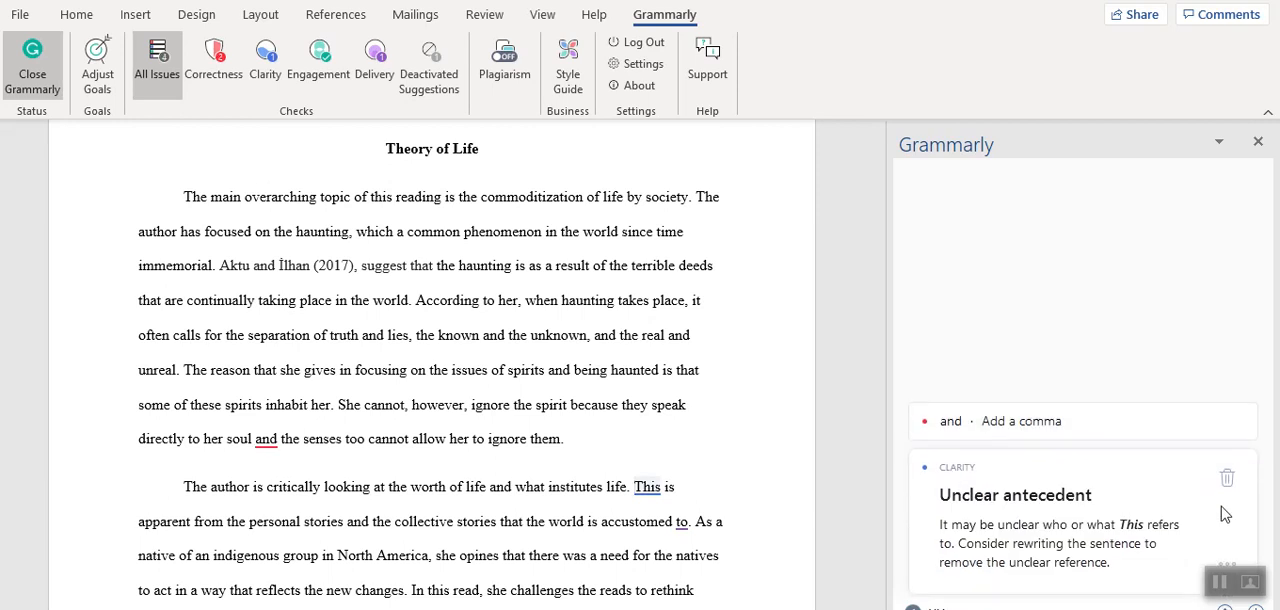
{"action": "left_click", "coordinate": [1226, 510]}
Accept the comma before "and the senses" and dismiss the rewrite suggestion for "to" in the second paragraph.
{"action": "left_click", "coordinate": [1025, 428]}
{"action": "left_click", "coordinate": [960, 470]}
{"action": "left_click_drag", "start_coordinate": [880, 386], "coordinate": [878, 460]}
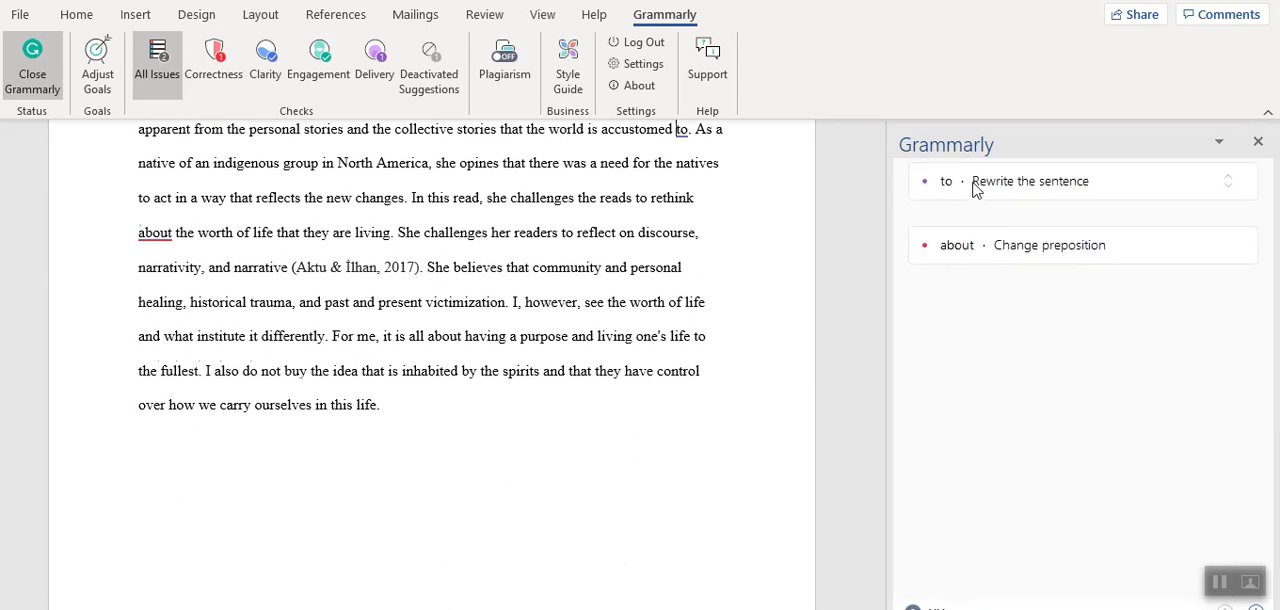
{"action": "left_click", "coordinate": [975, 190]}
{"action": "left_click", "coordinate": [1232, 192]}
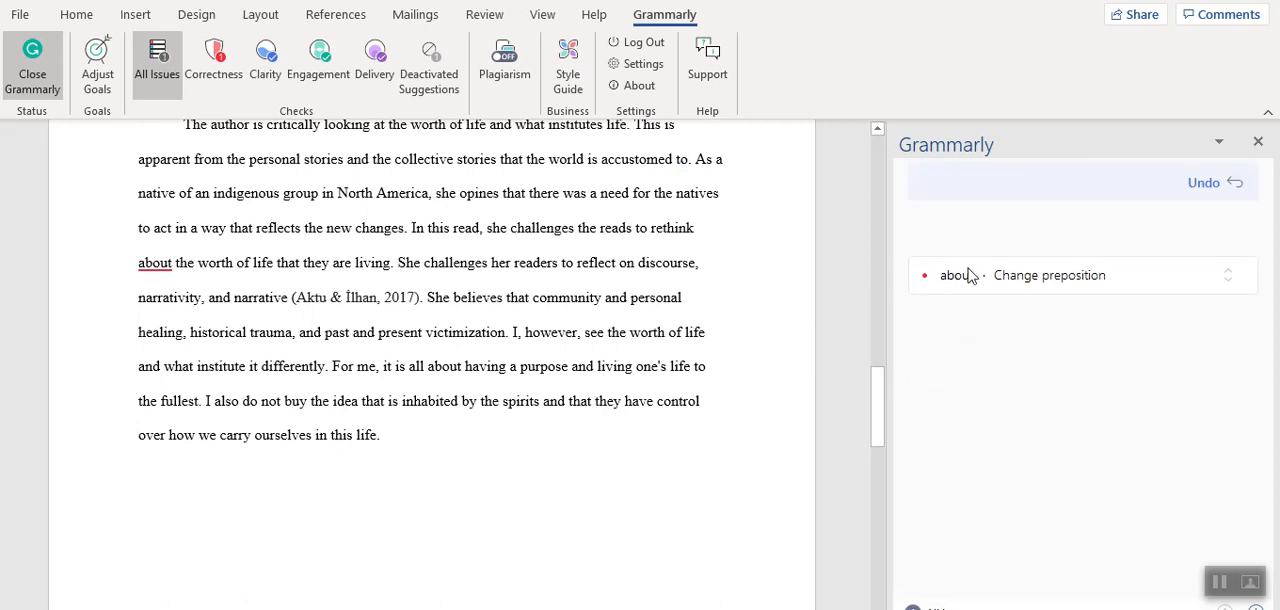
Accept the preposition correction that removes "about" after "rethink", and close Grammarly.
{"action": "left_click", "coordinate": [969, 276]}
{"action": "left_click", "coordinate": [983, 310]}
{"action": "left_click_drag", "start_coordinate": [877, 420], "coordinate": [903, 245]}
{"action": "left_click", "coordinate": [1257, 145]}
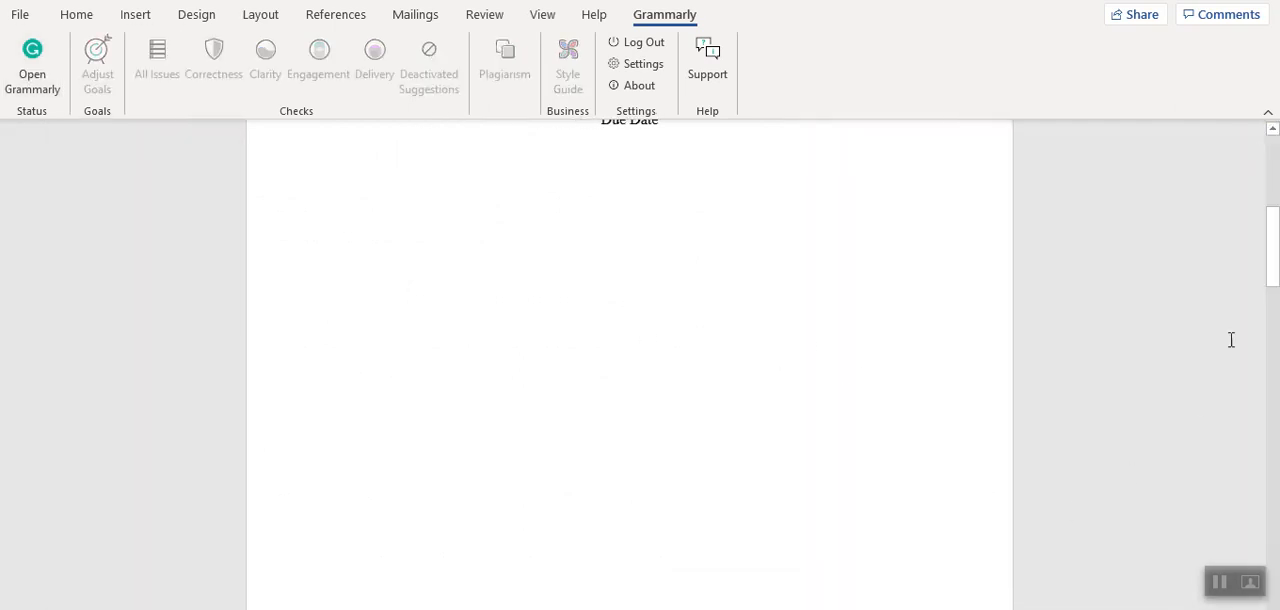
Review the whole document from the title page through the essay body to the references page.
{"action": "left_click_drag", "start_coordinate": [1275, 270], "coordinate": [1274, 193]}
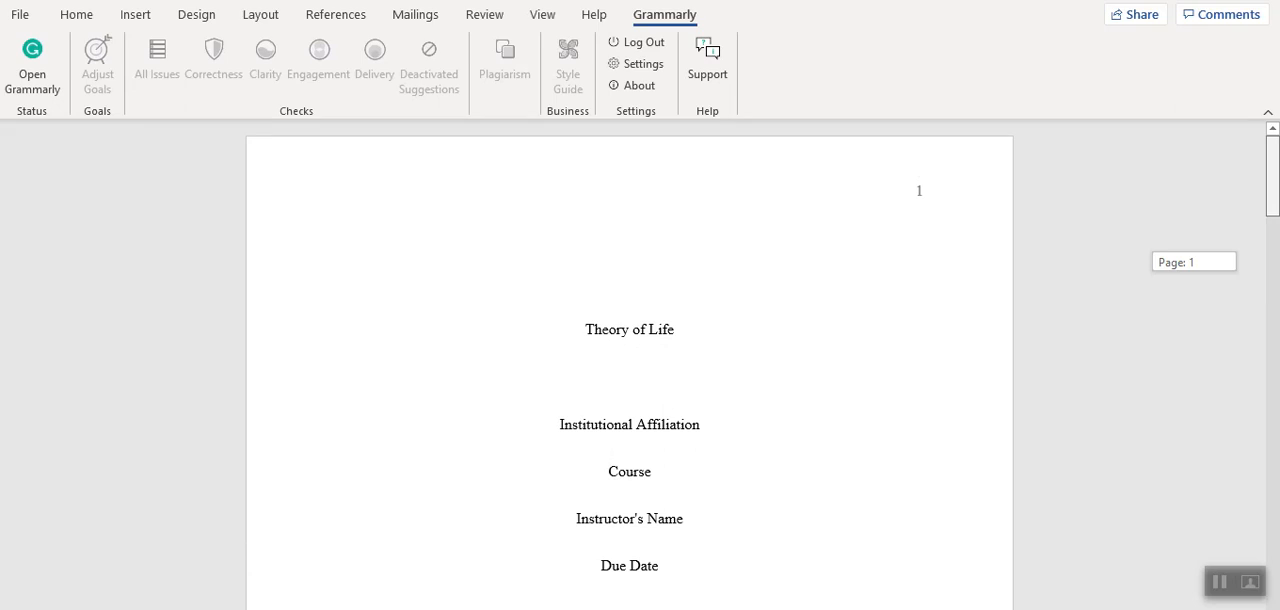
{"action": "left_click_drag", "start_coordinate": [1274, 193], "coordinate": [1271, 377]}
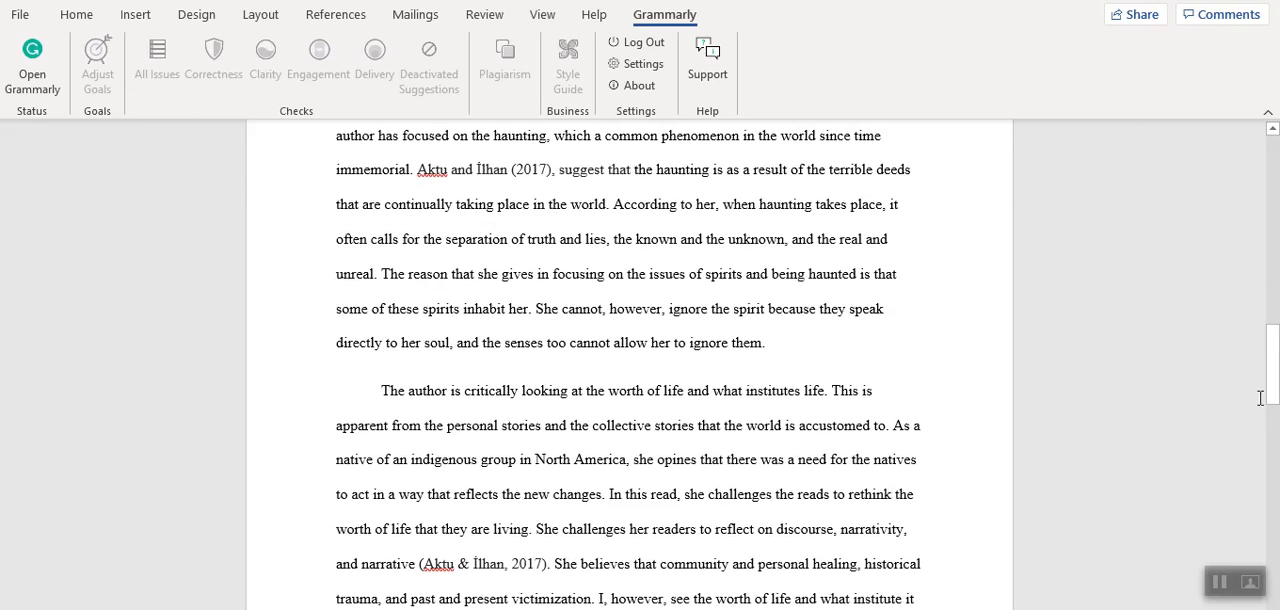
{"action": "scroll", "coordinate": [1271, 416], "scroll_direction": "down", "scroll_amount": 10}
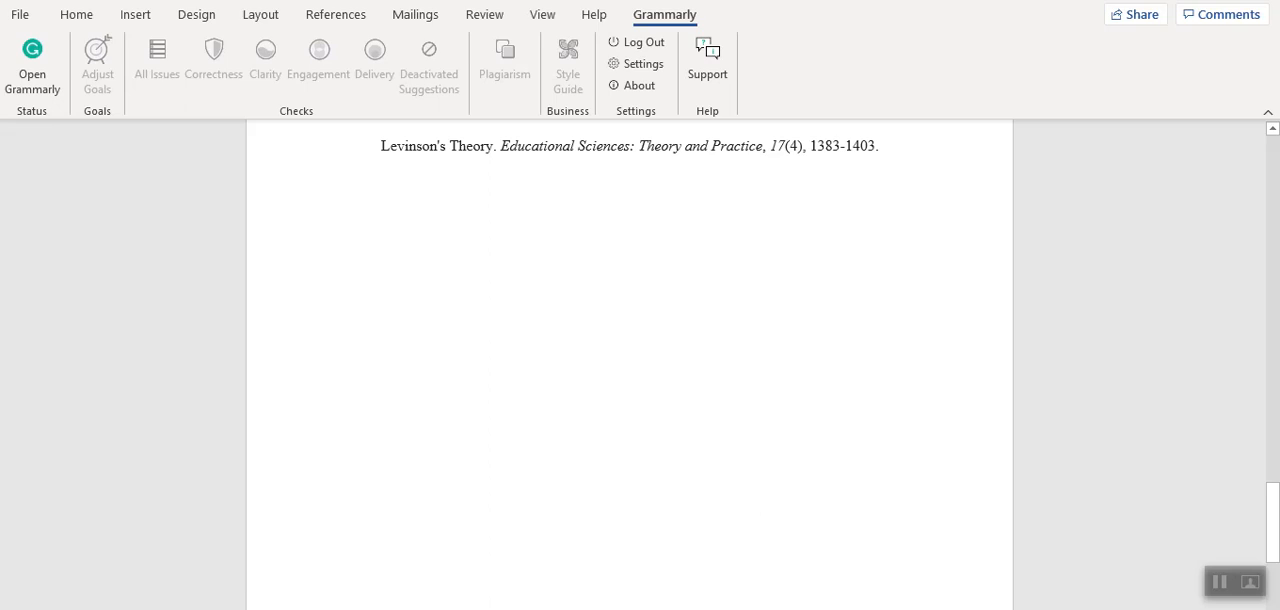